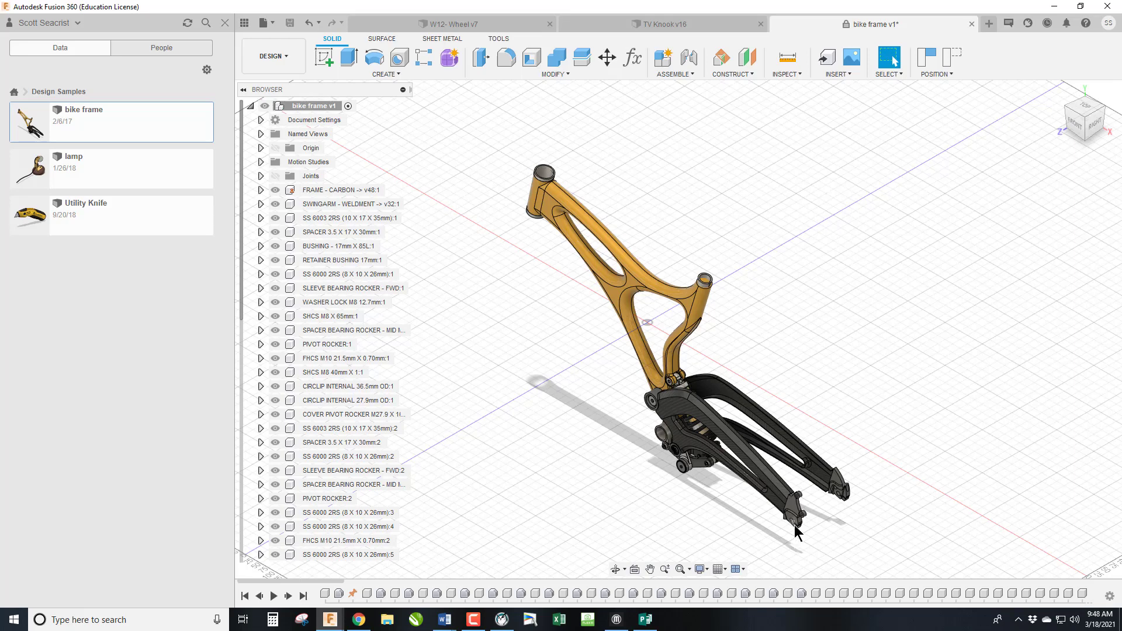
Pivot the swingarm on its joint, view the frame from the front, and pivot it again.
mouse_move(795, 513)
mouse_down()
mouse_move(788, 480)
mouse_move(795, 514)
mouse_up()
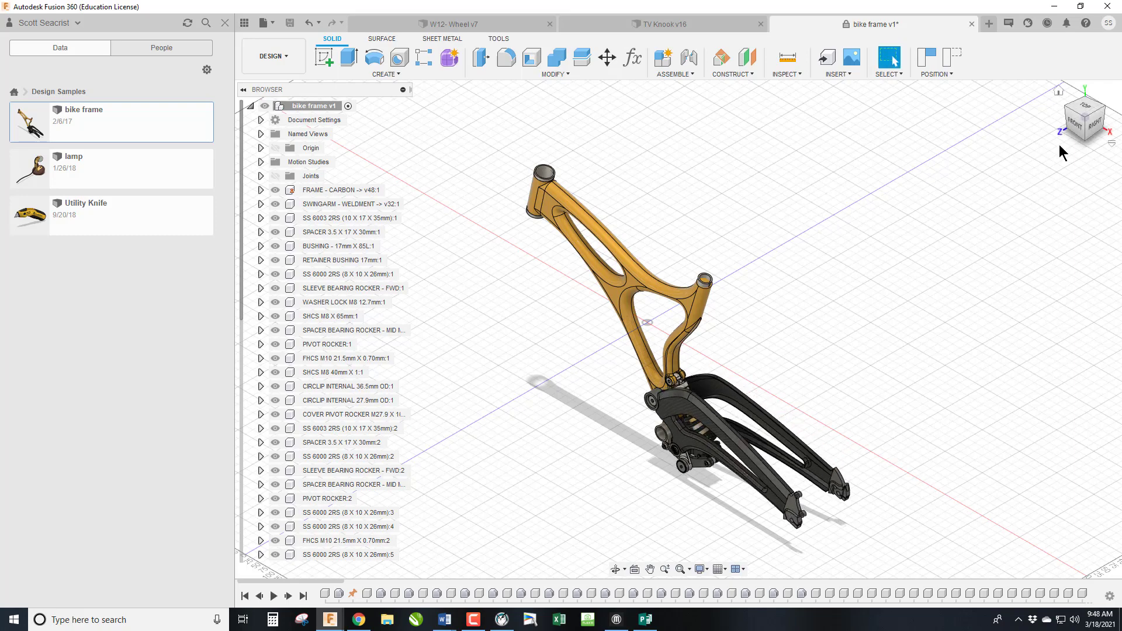
click(1077, 125)
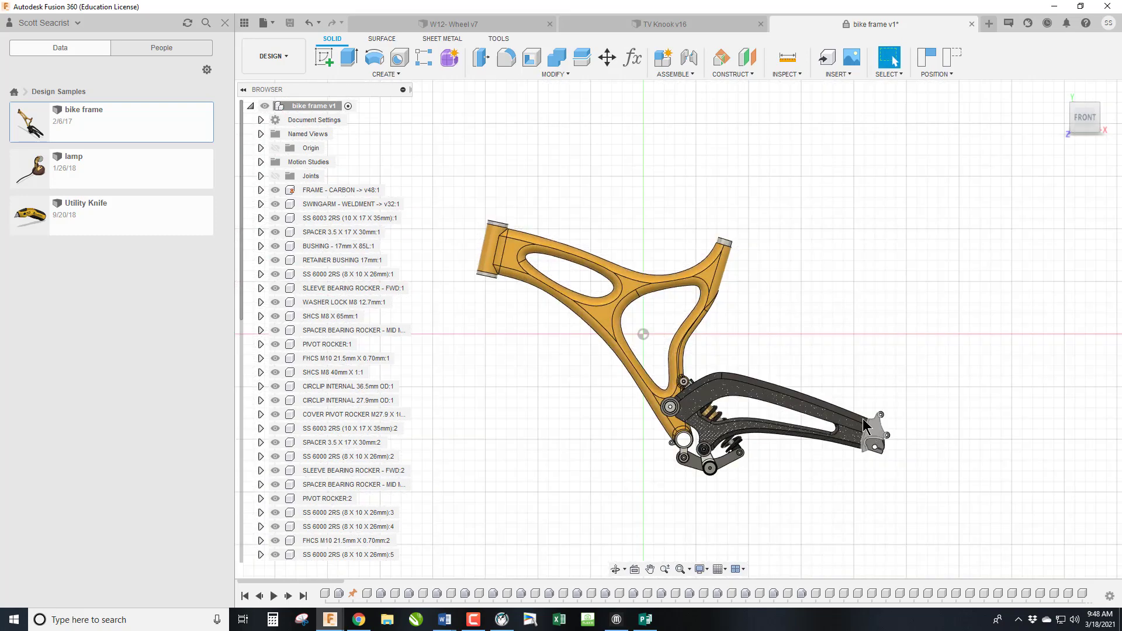
mouse_move(875, 432)
mouse_down()
mouse_move(882, 463)
mouse_move(876, 444)
mouse_up()
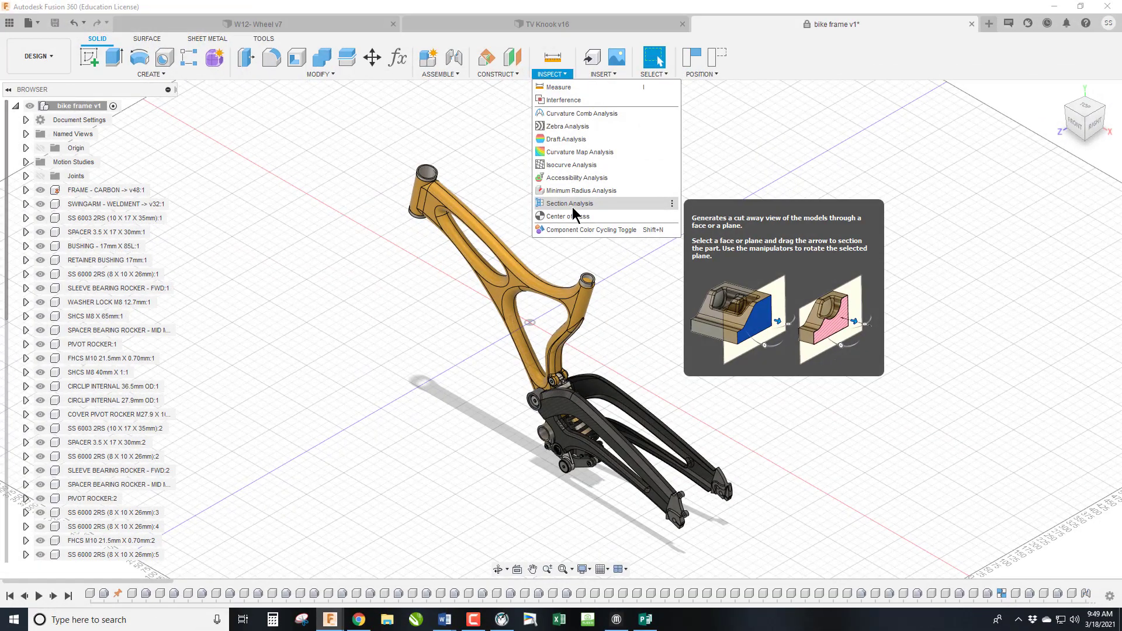
Cut the frame with a section analysis on the XY plane and view it from the front.
click(572, 204)
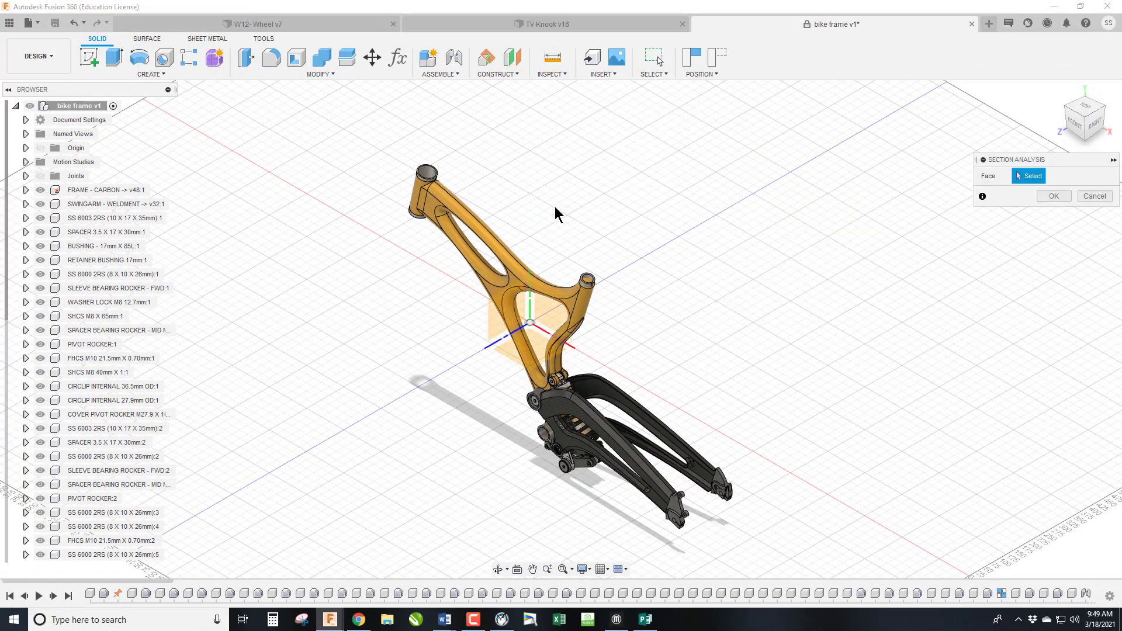
click(548, 320)
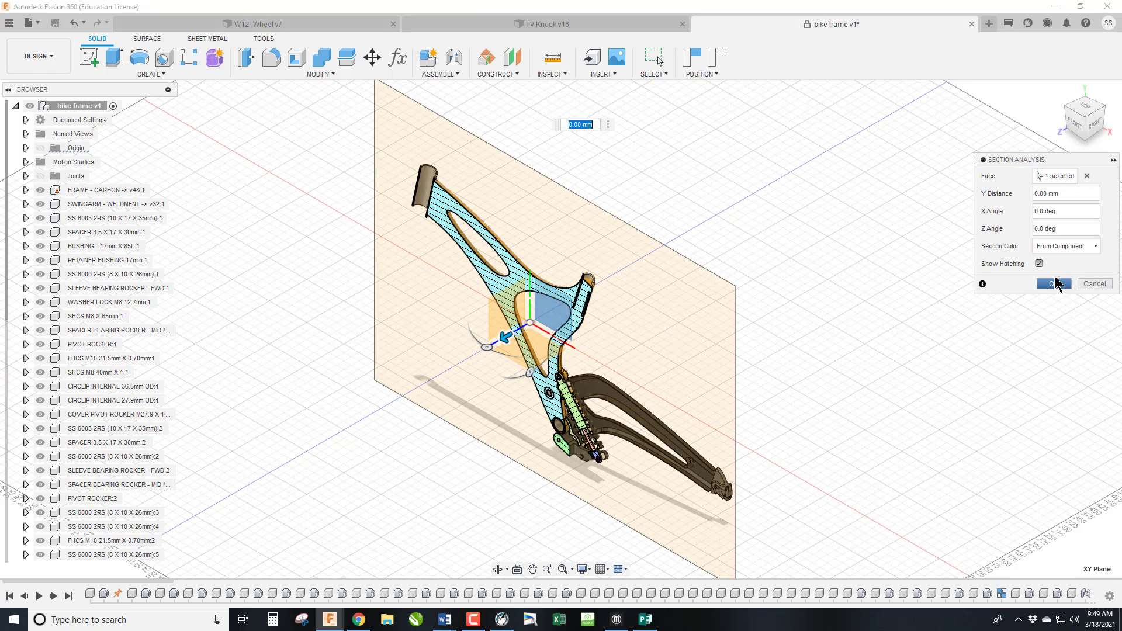
click(1058, 286)
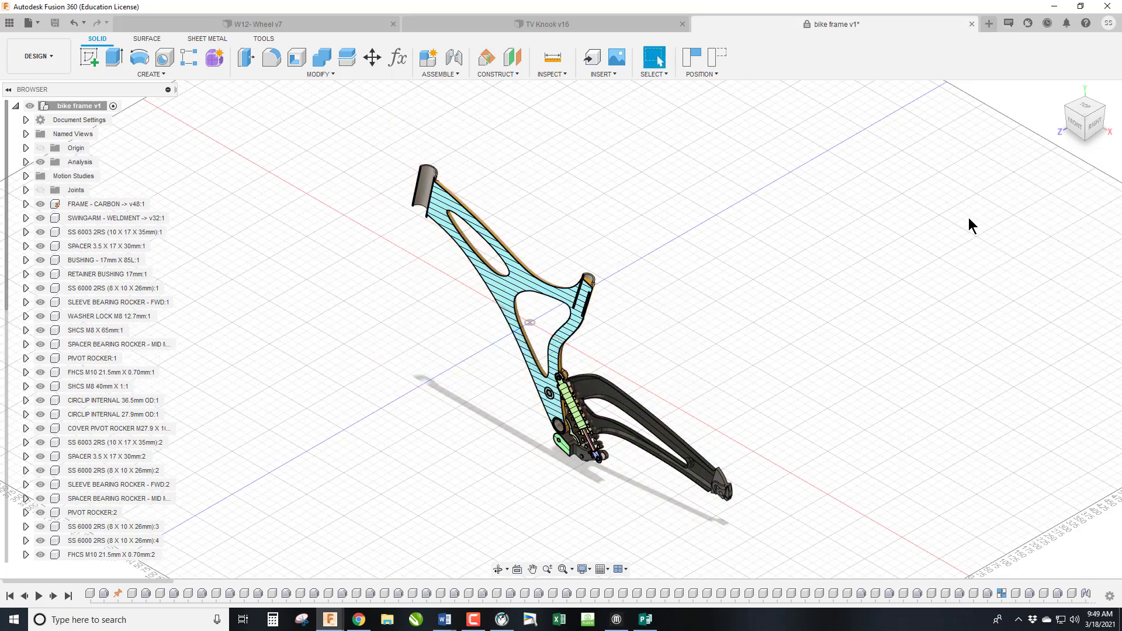
click(1075, 124)
scroll(636, 453, up, 3)
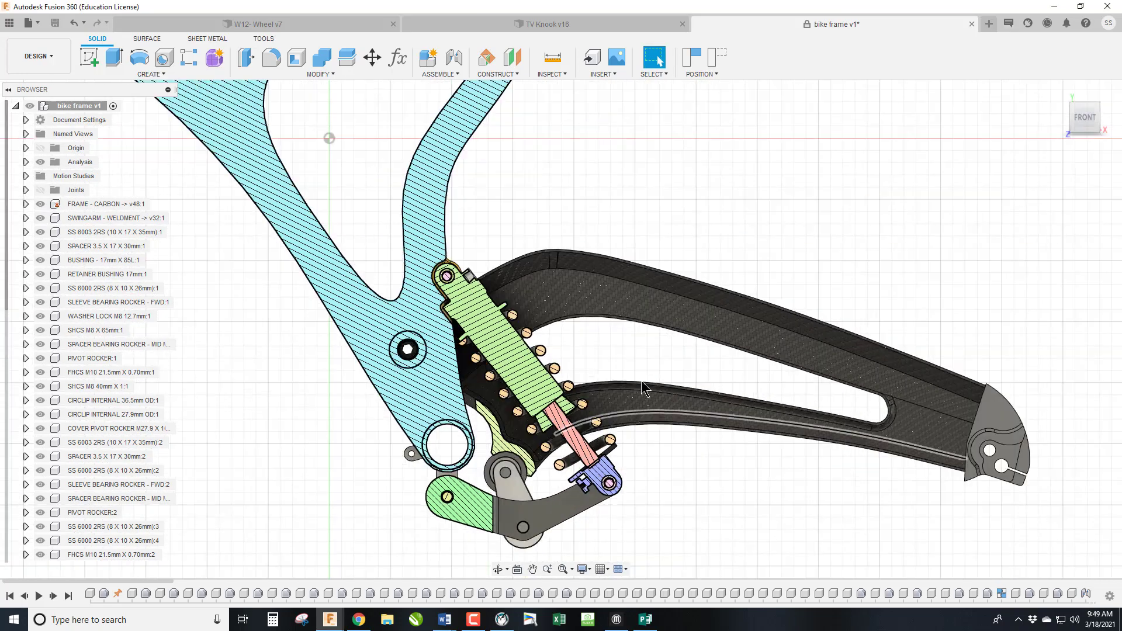
Swing the swingarm and shock linkage on their joints, then return to a three-quarter view.
drag(653, 284, 667, 408)
scroll(668, 408, down, 4)
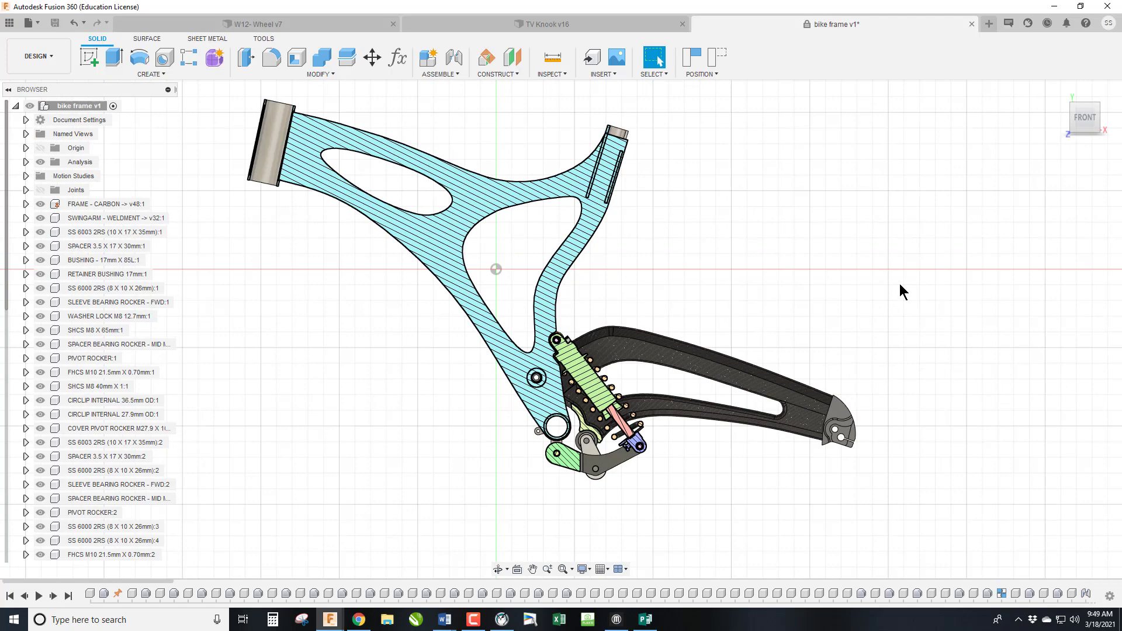
click(1099, 103)
scroll(795, 333, down, 2)
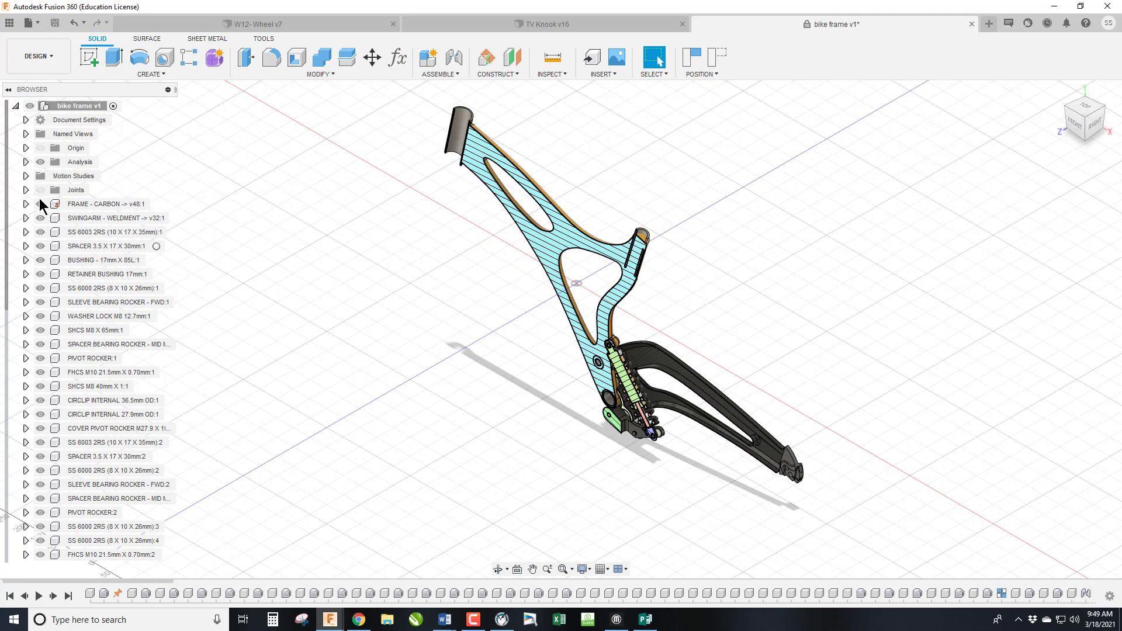
Toggle the Analysis folder's visibility off and on twice, then expand it to show Section1.
click(40, 162)
click(40, 162)
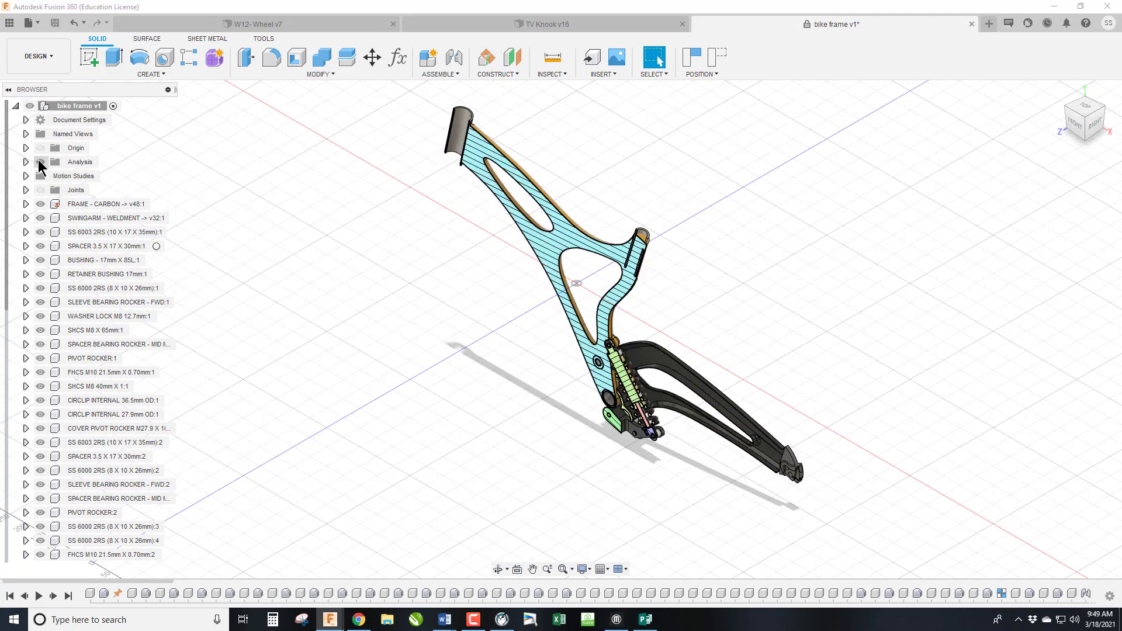
click(40, 162)
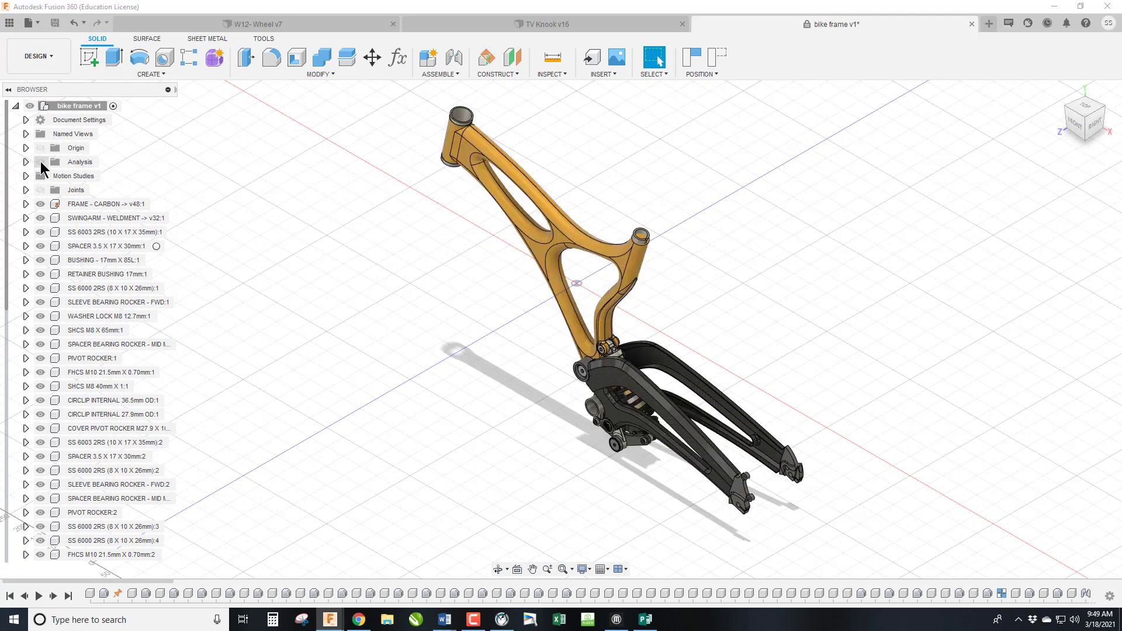
click(40, 162)
click(26, 162)
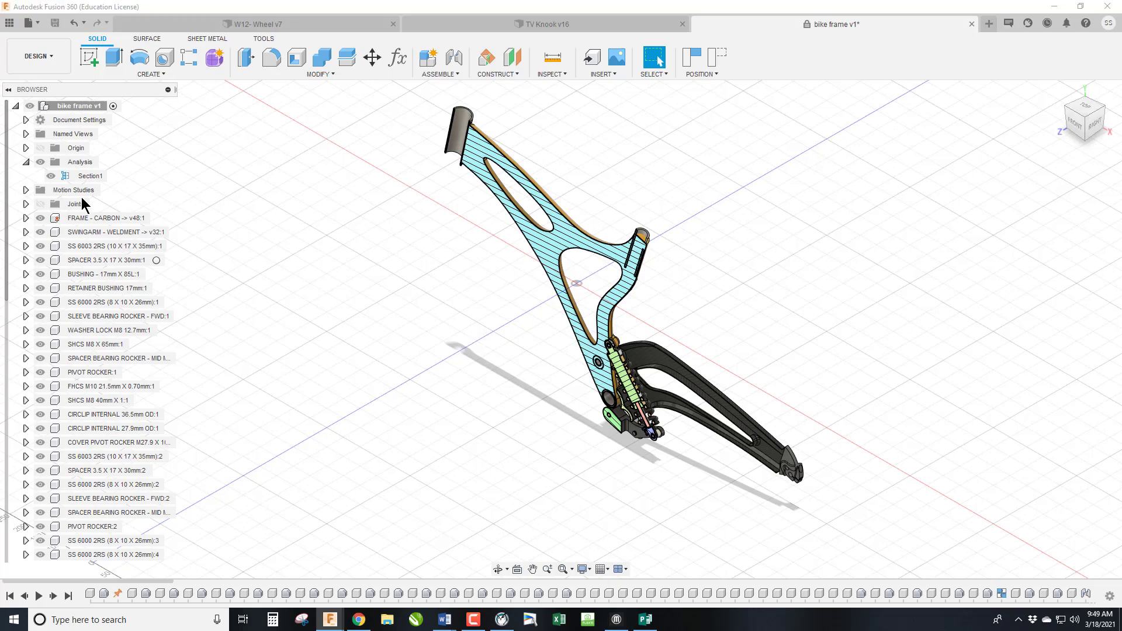
Switch to the TV Knook v16 design and check its front and three-quarter views.
click(544, 24)
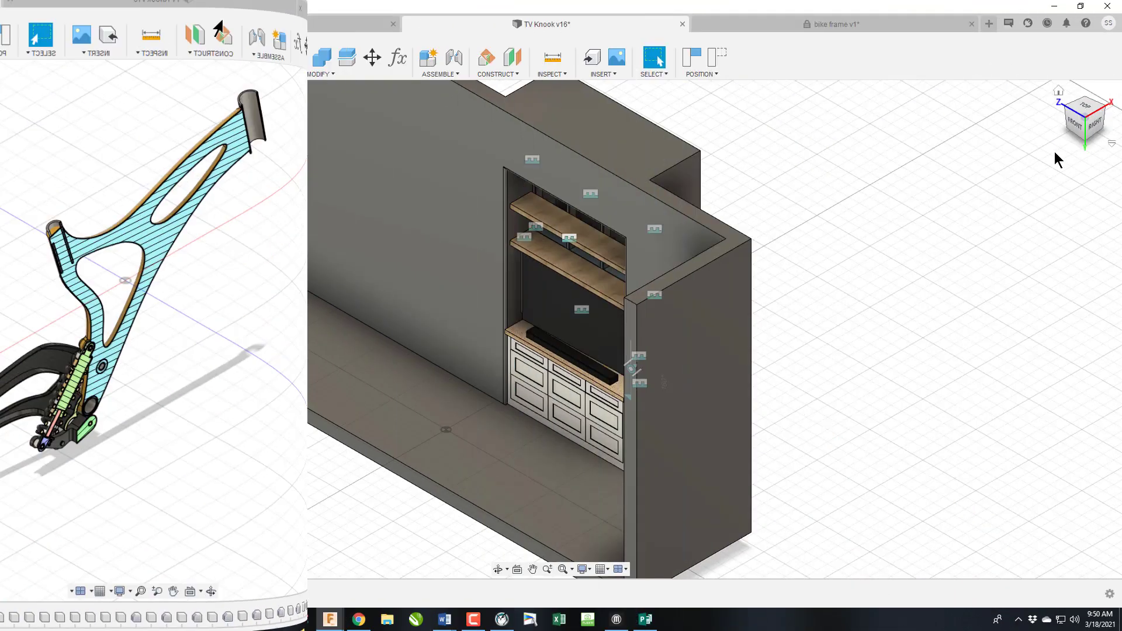
scroll(643, 386, up, 3)
scroll(569, 340, down, 4)
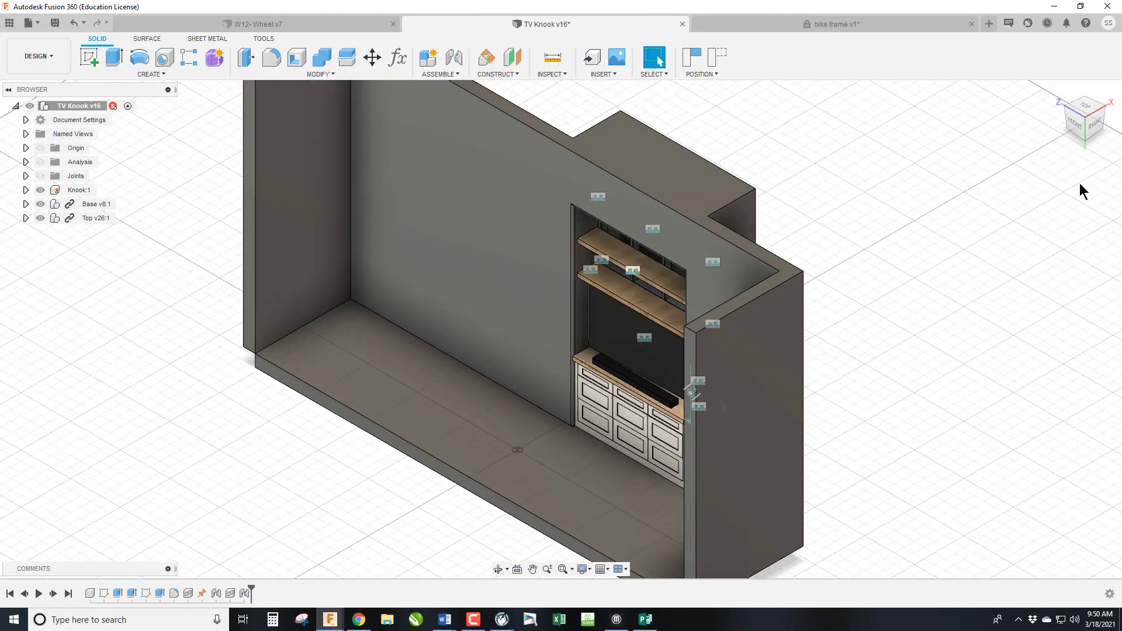
click(1076, 121)
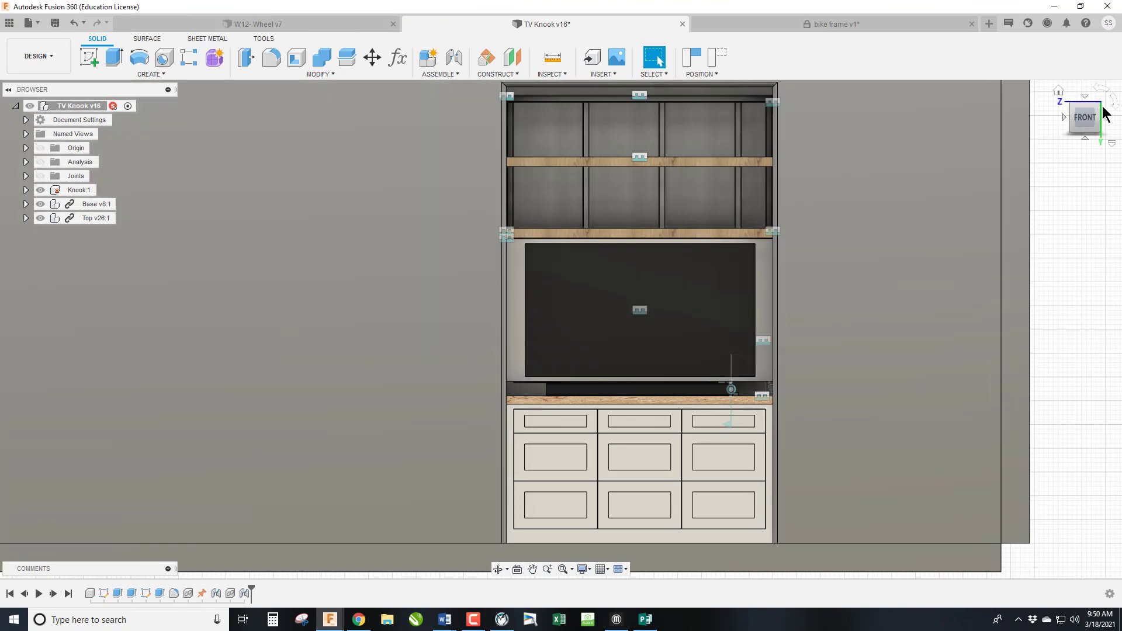
click(1099, 110)
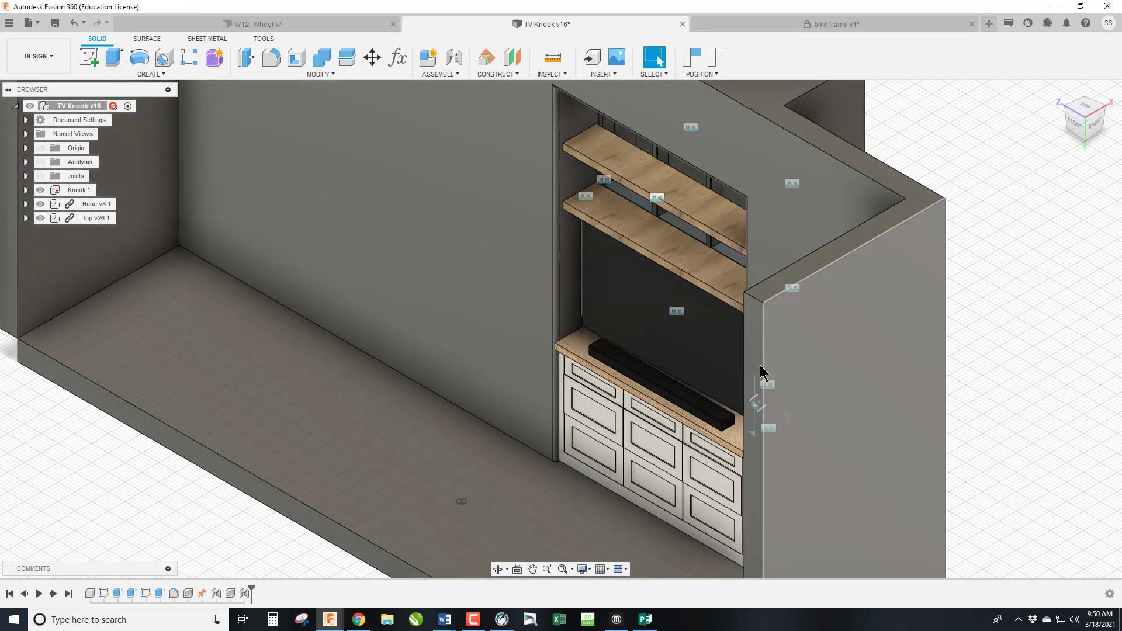
Slide the middle drawers open, swing the TV panel out, and select Knook:1.
drag(631, 459, 656, 446)
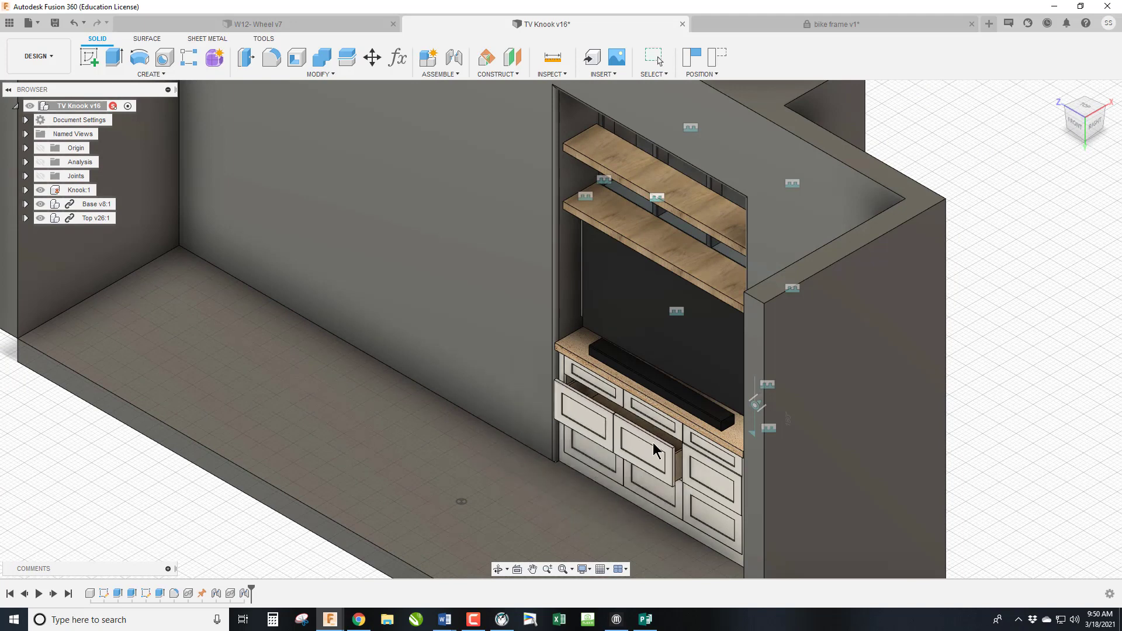
drag(587, 242, 637, 295)
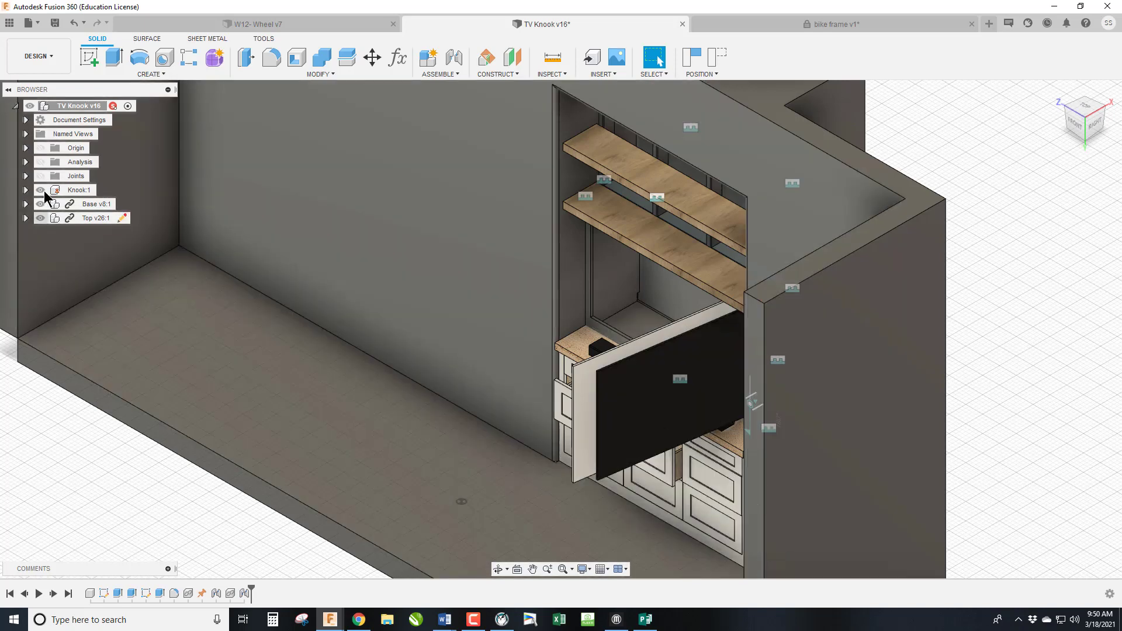
click(41, 191)
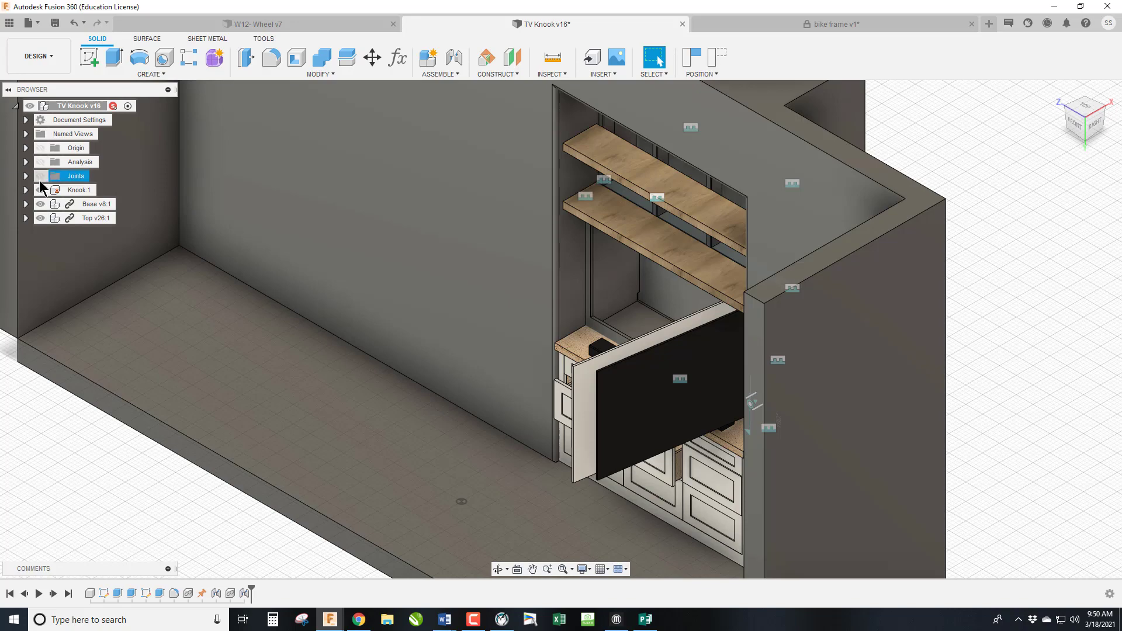
Hide the Knook:1 room walls and orbit around to the back of the cabinet.
click(40, 191)
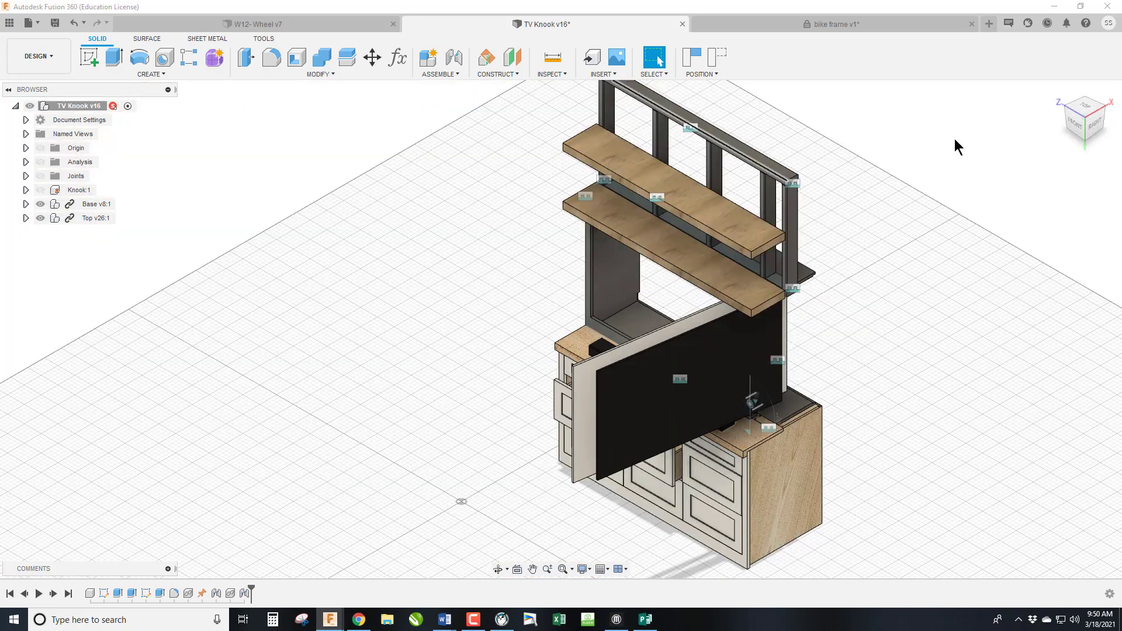
shift+middle_drag(1079, 114, 486, 436)
scroll(486, 436, up, 5)
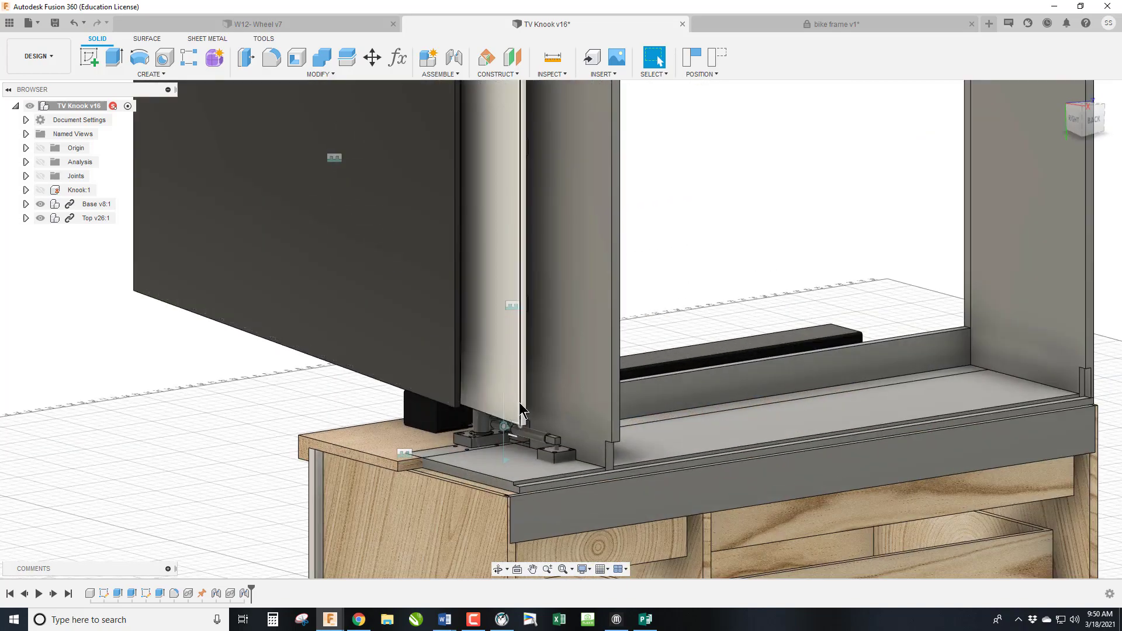
Rotate the TV panel and hinge bar about the hinge, then view from the top-back-right corner.
drag(508, 405, 419, 366)
scroll(498, 270, up, 5)
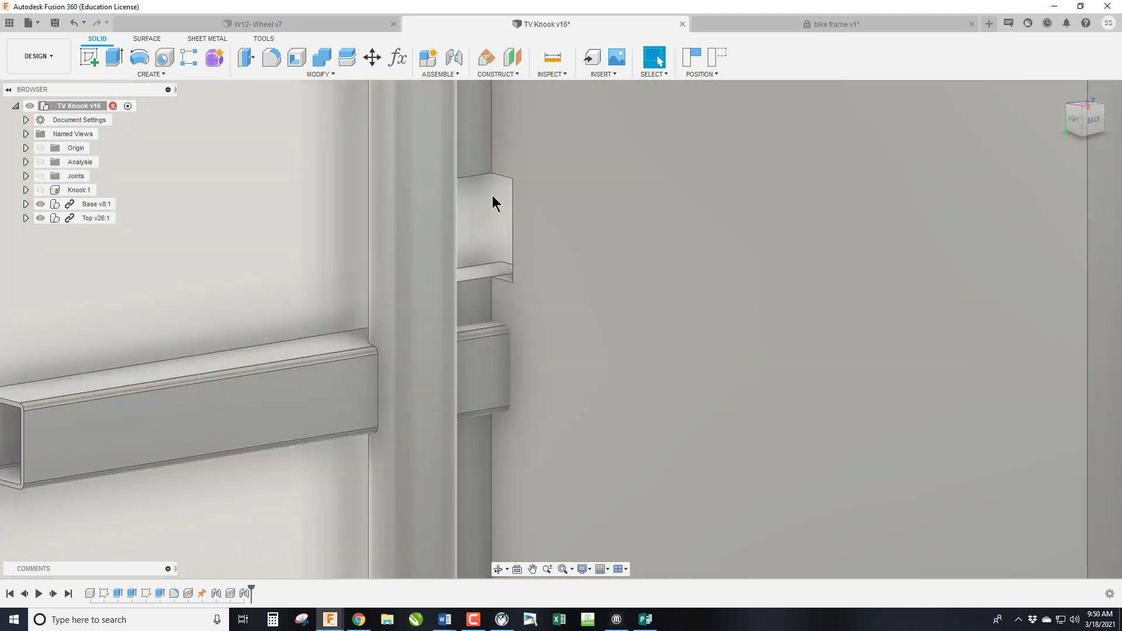
drag(483, 222, 475, 358)
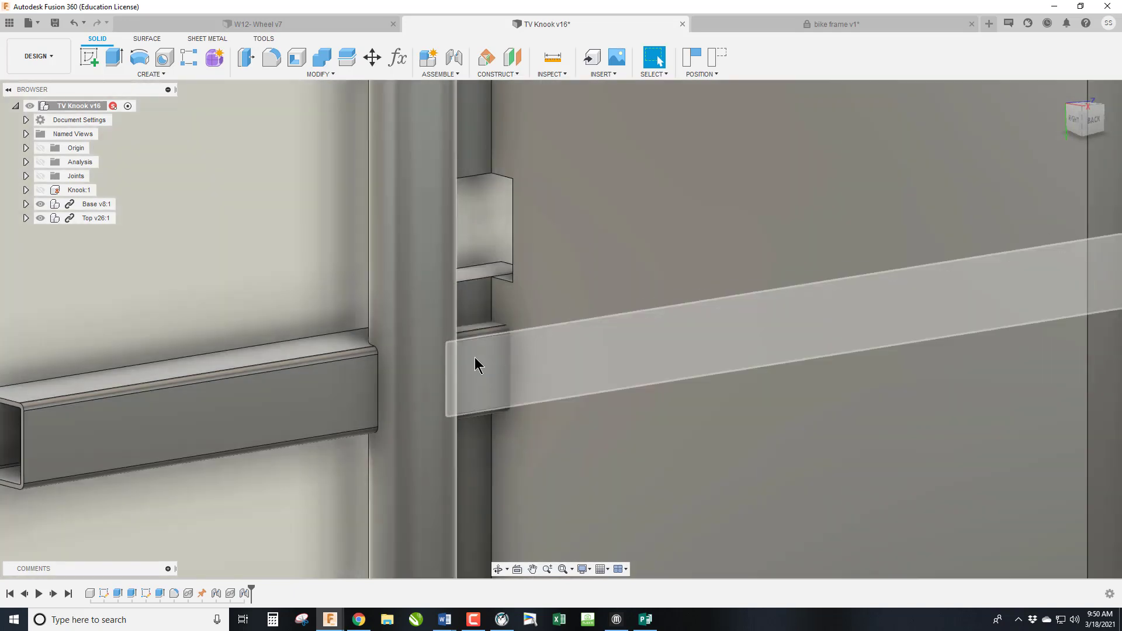
scroll(475, 358, down, 6)
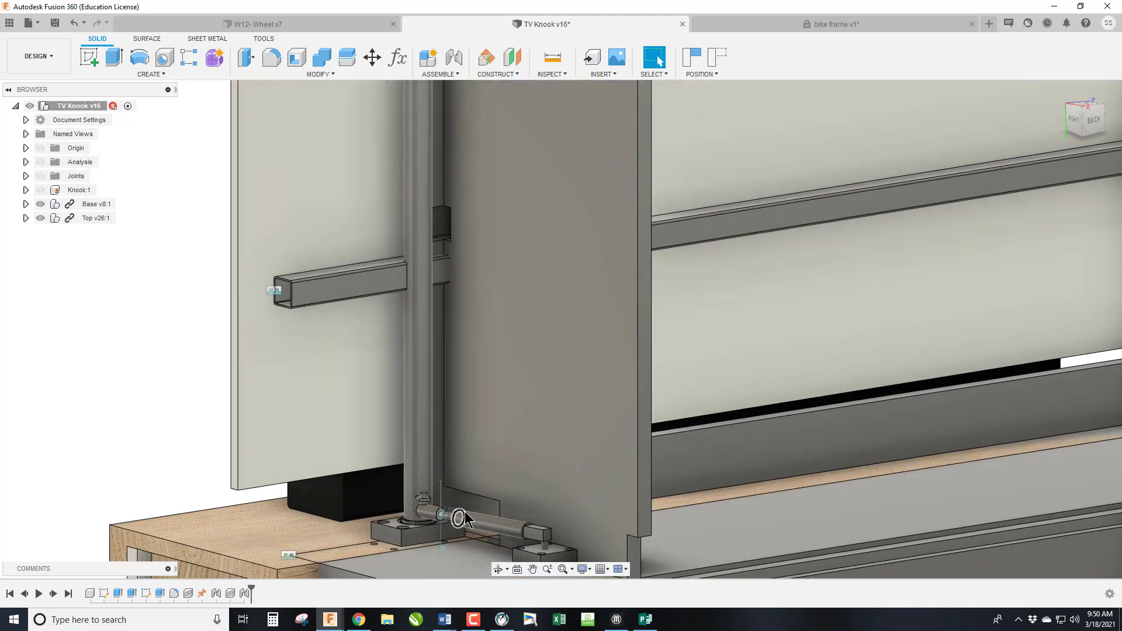
mouse_move(466, 518)
mouse_down()
mouse_move(467, 530)
mouse_move(476, 522)
mouse_up()
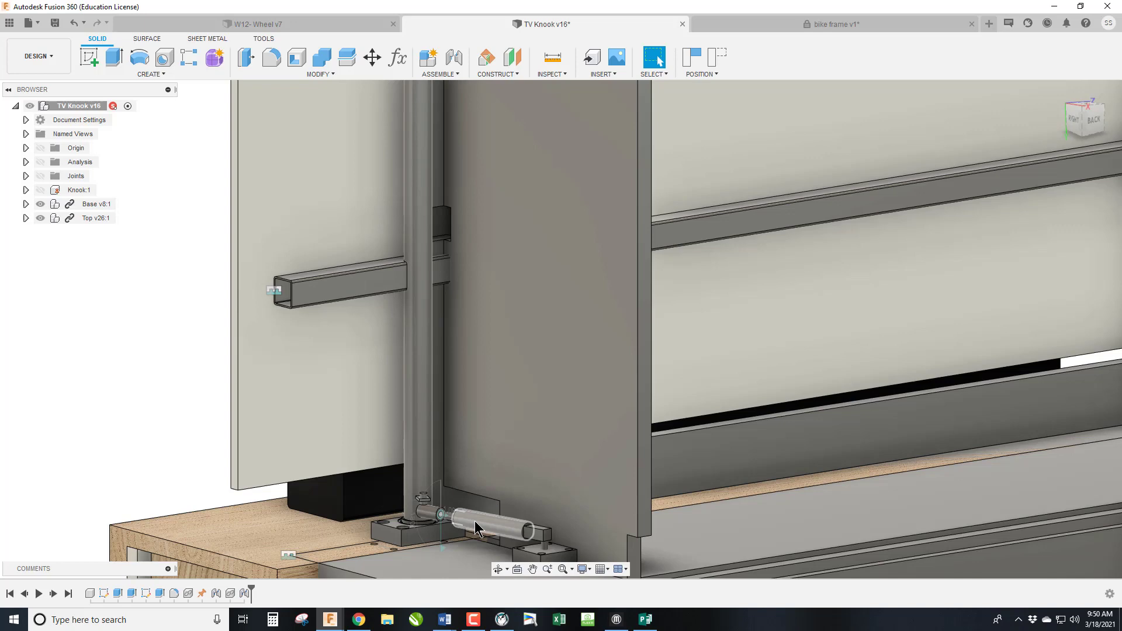
drag(476, 529, 501, 191)
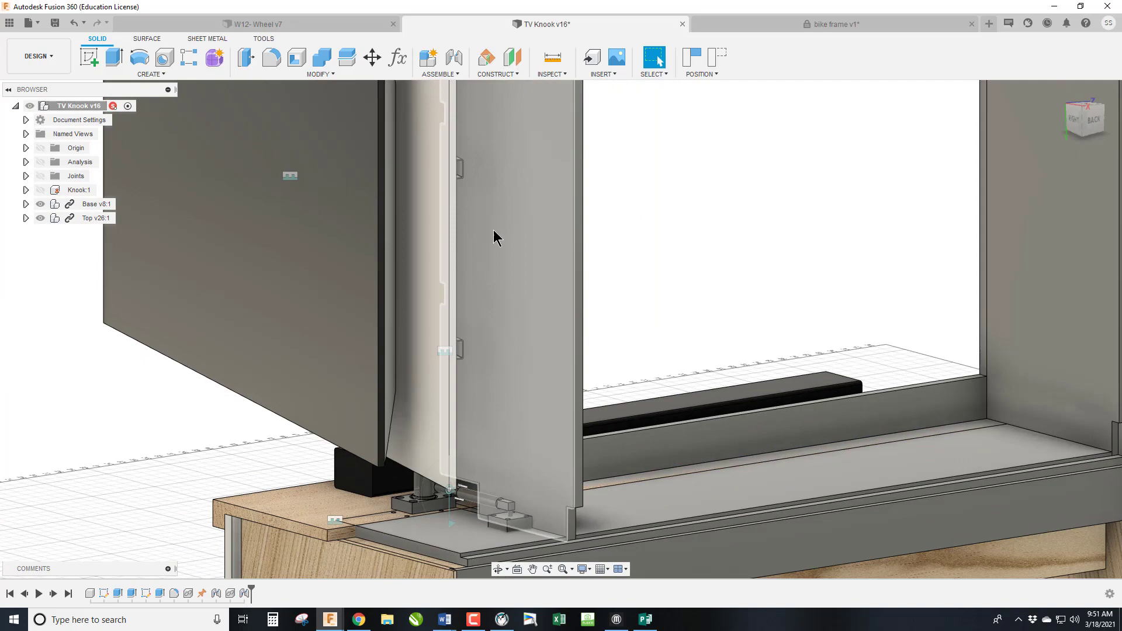
click(1085, 113)
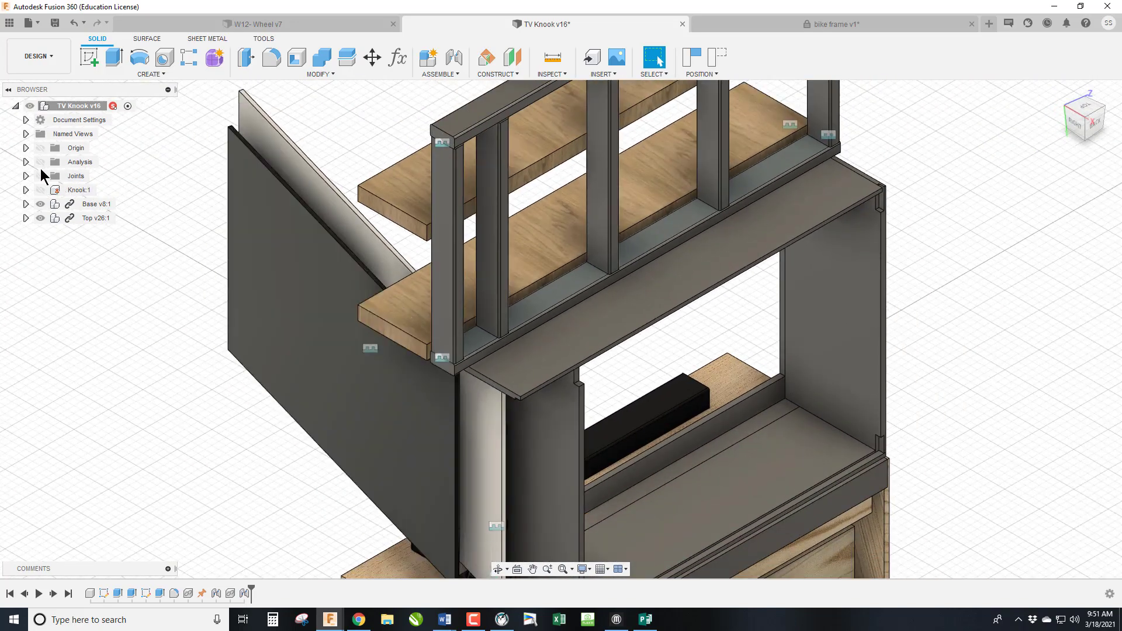
Show the section cut and room walls again, swing the panel vertical, and view from the back.
click(40, 162)
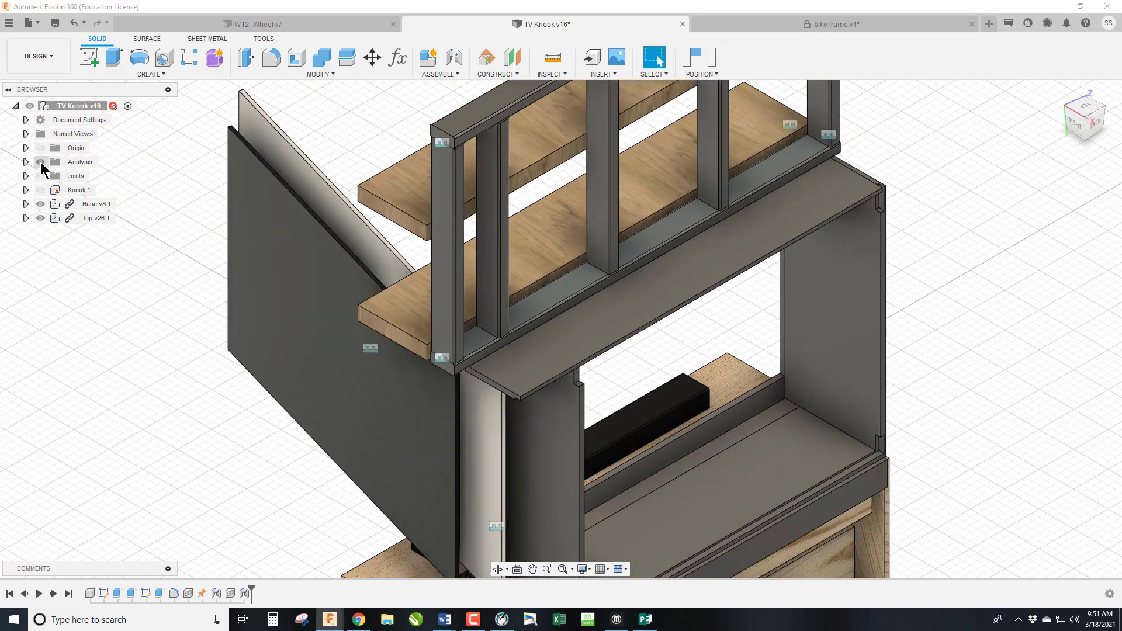
click(40, 190)
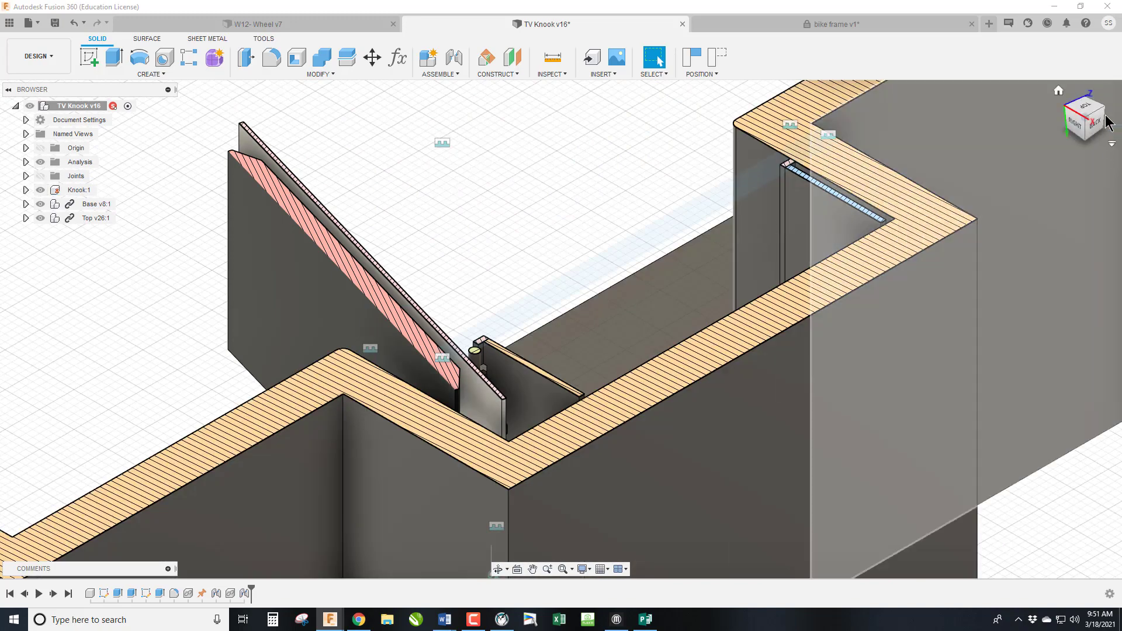
click(1085, 107)
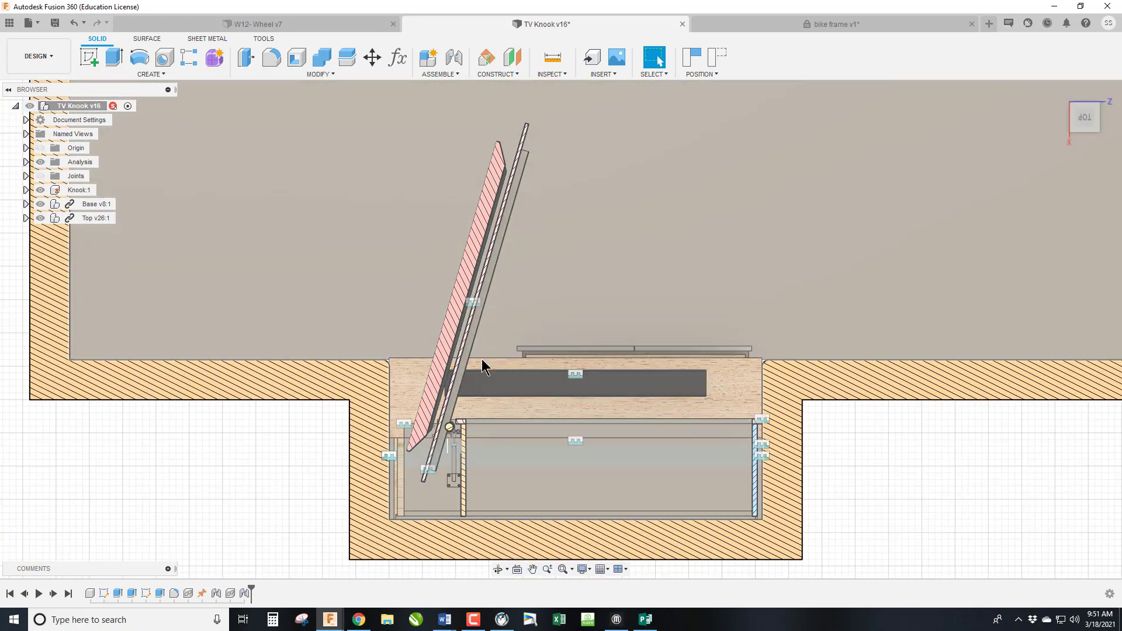
scroll(485, 357, up, 3)
drag(430, 288, 340, 304)
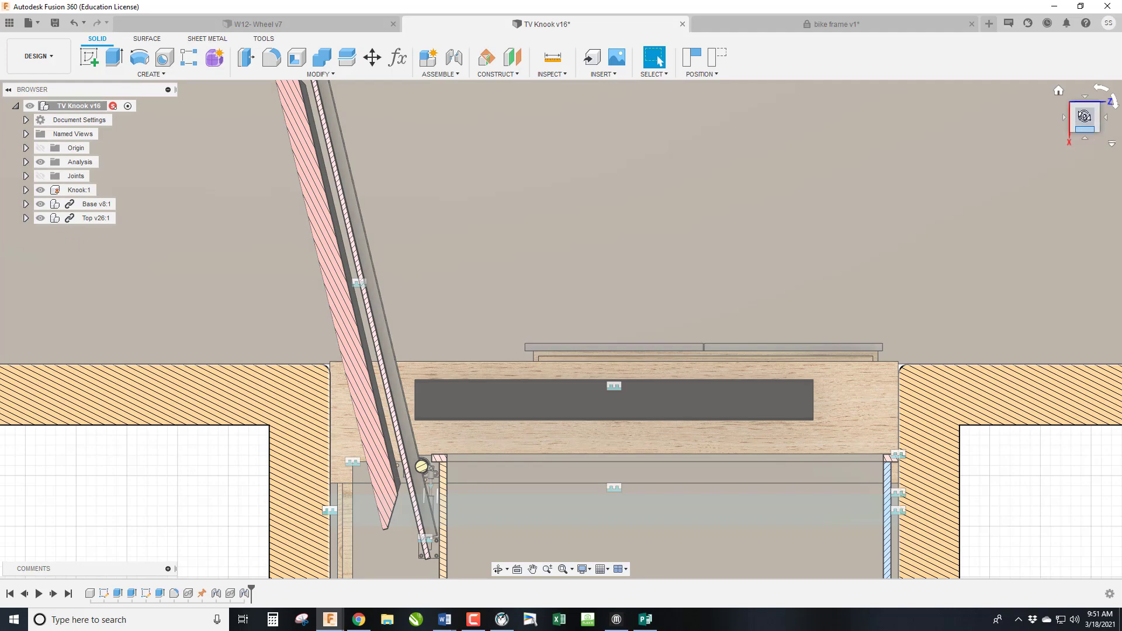
click(1085, 115)
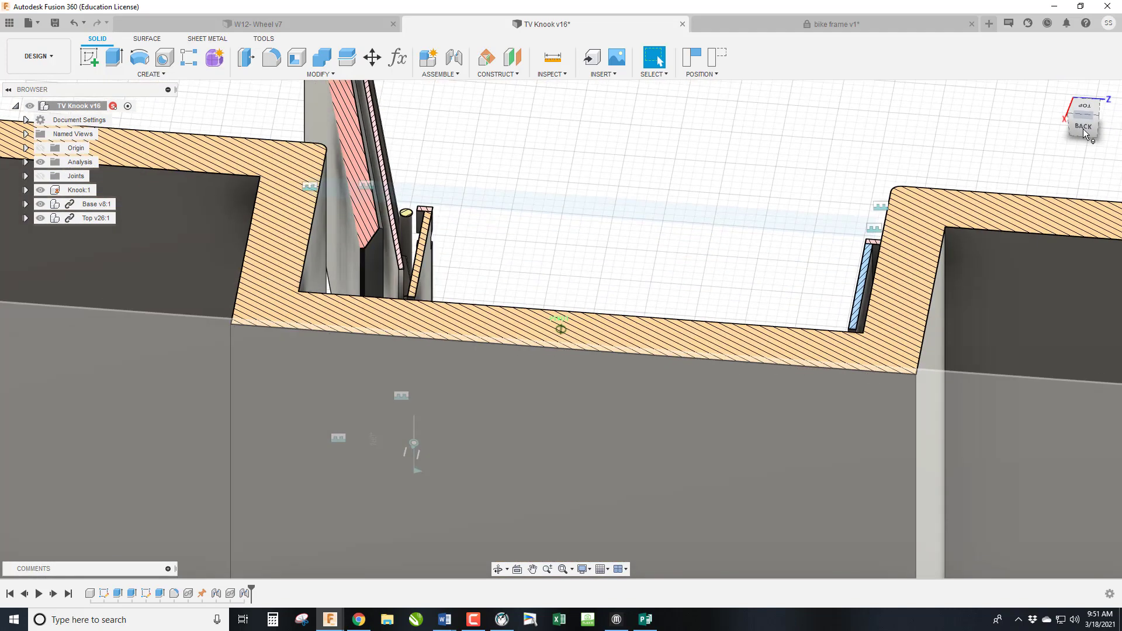
Switch to the W12- Wheel v7 design tab.
click(250, 26)
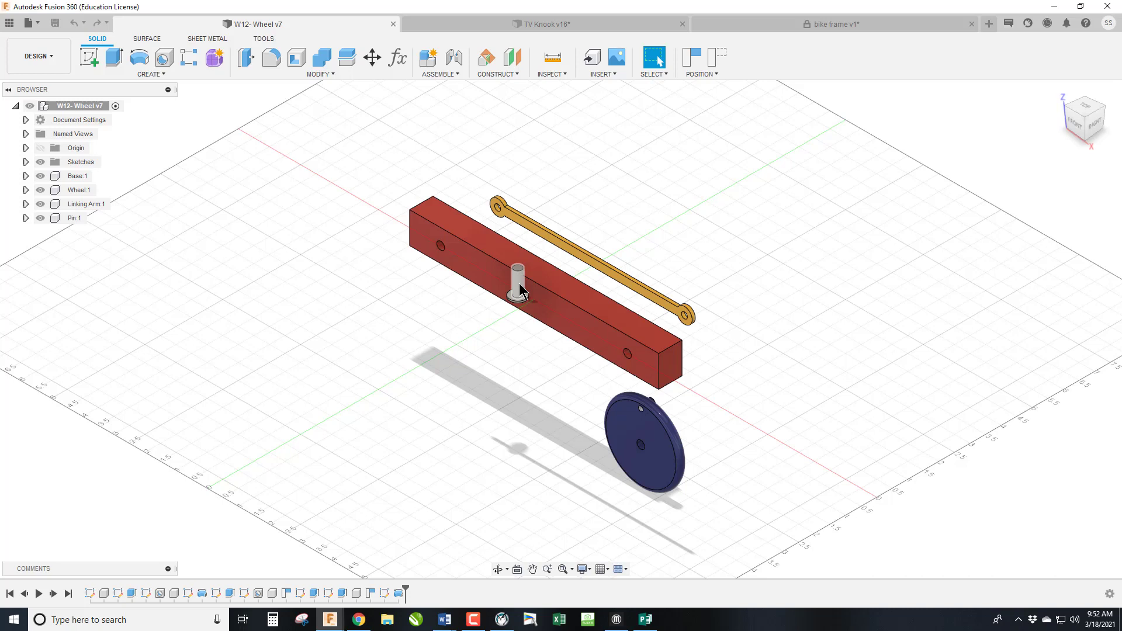
Ground Base:1, hide Linking Arm:1, and clear the selection.
right_click(80, 178)
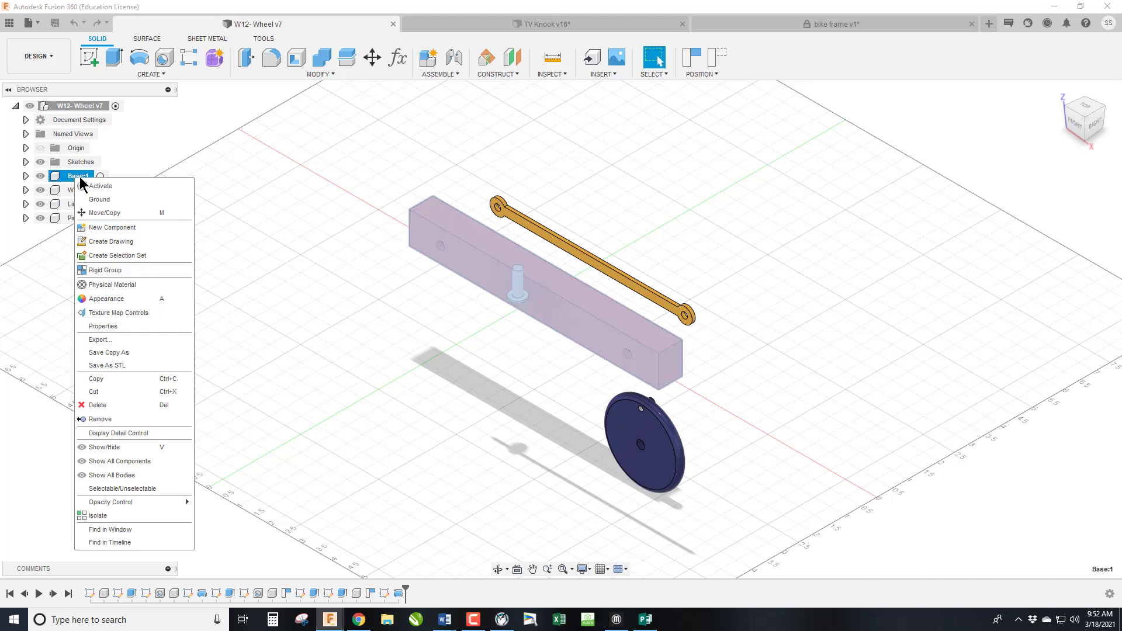
click(117, 200)
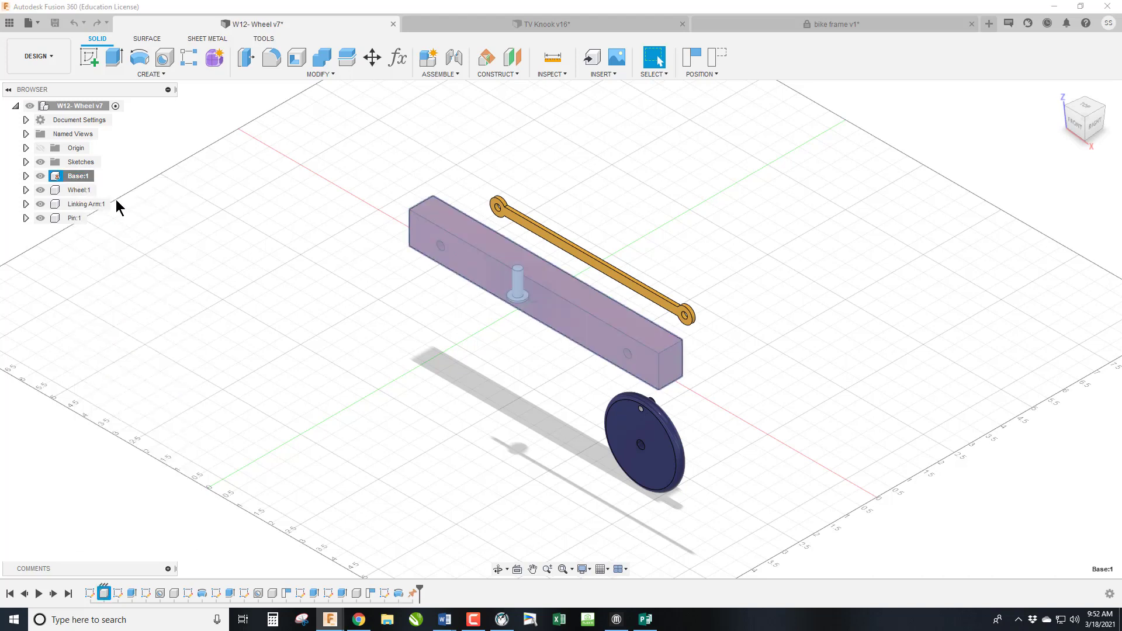
ctrl+click(54, 205)
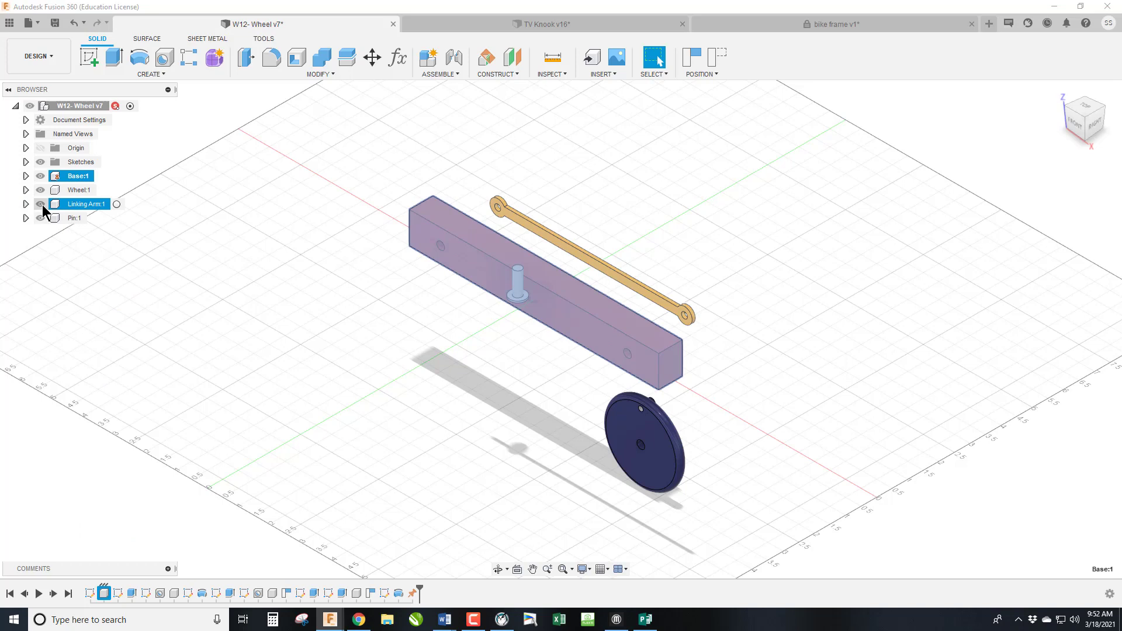
click(41, 204)
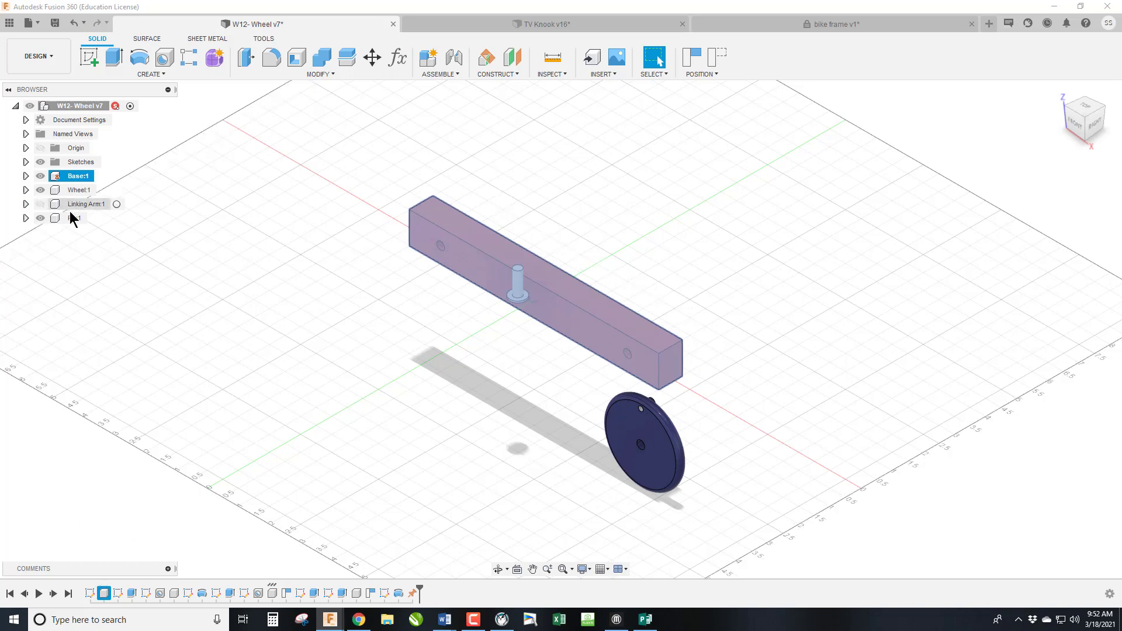
click(172, 286)
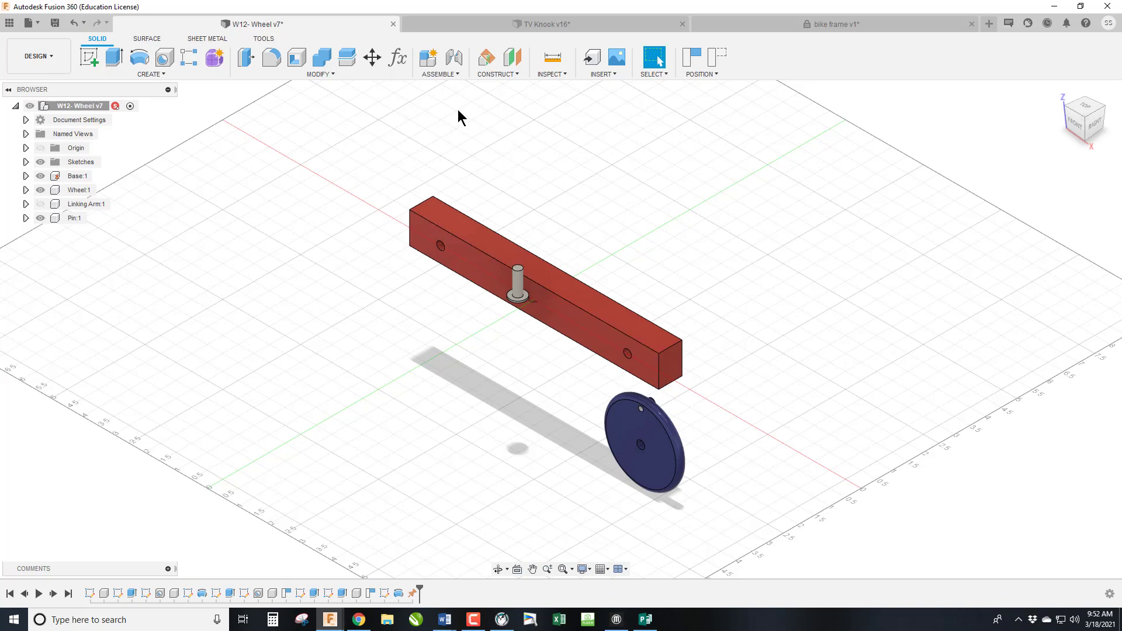
Start a new joint from the Assemble menu and show its motion type options.
click(447, 75)
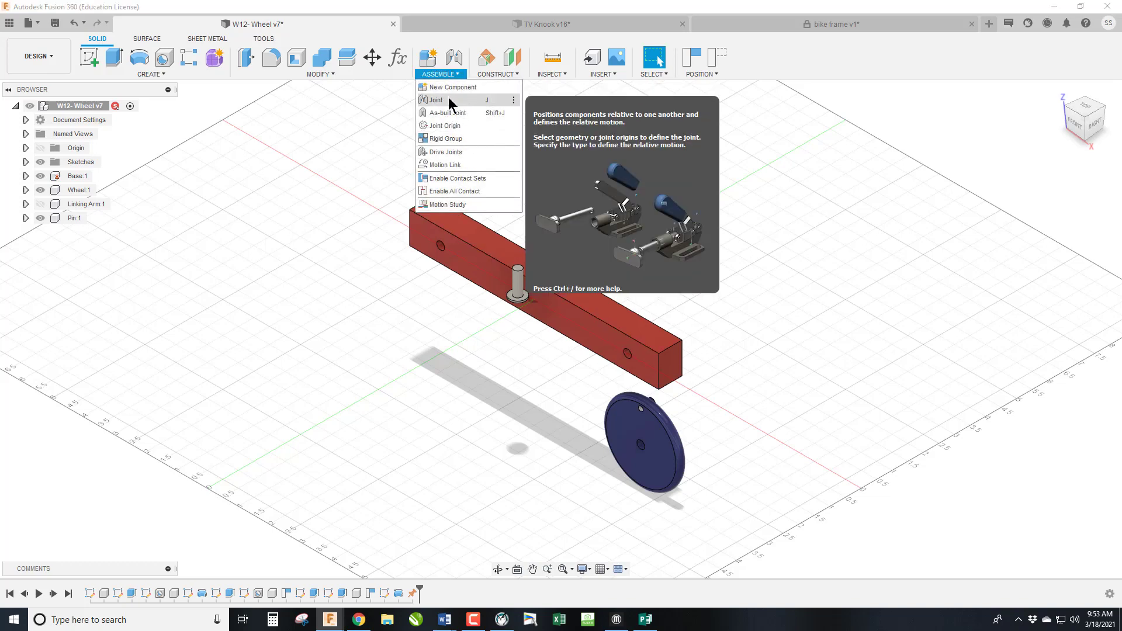
click(447, 100)
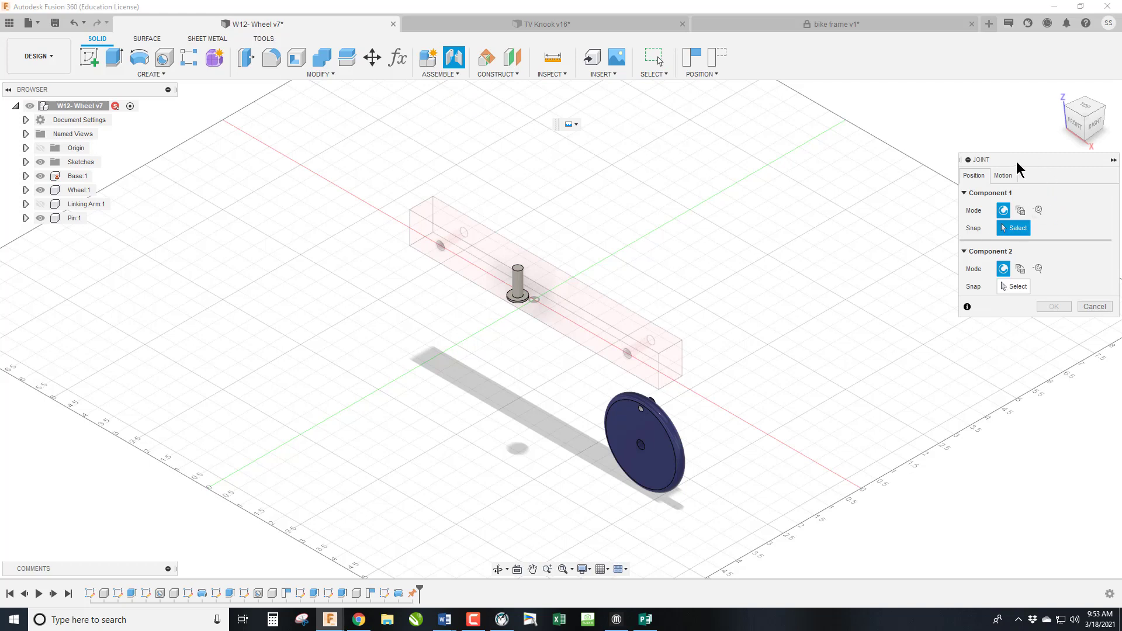
click(1003, 176)
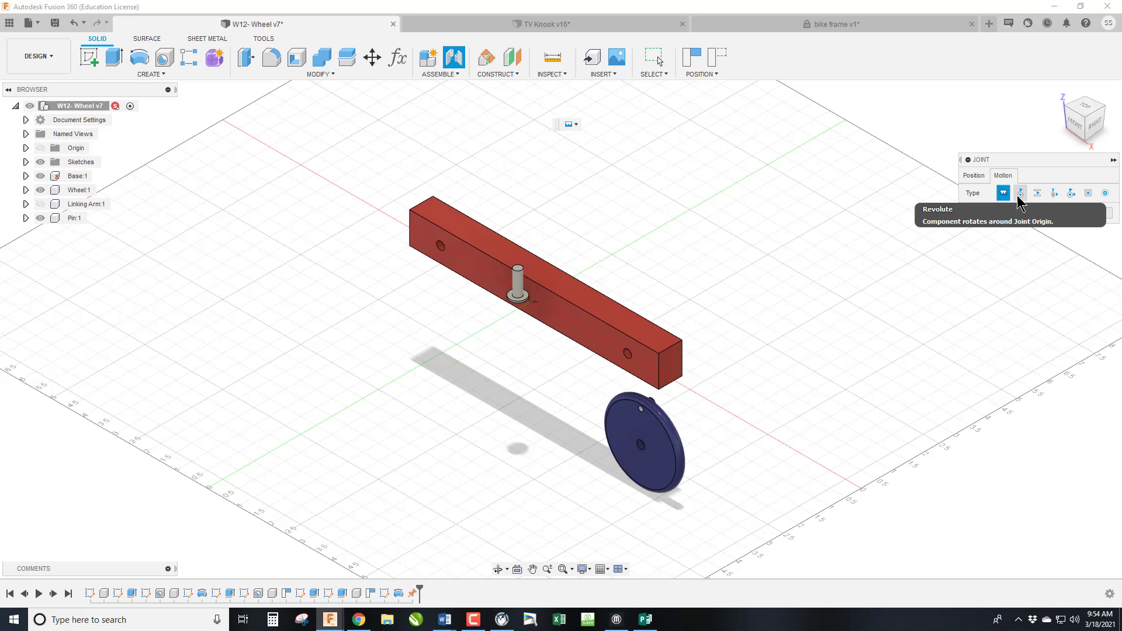
Make the joint Revolute and join the wheel's centre to the base's left hole.
click(1020, 195)
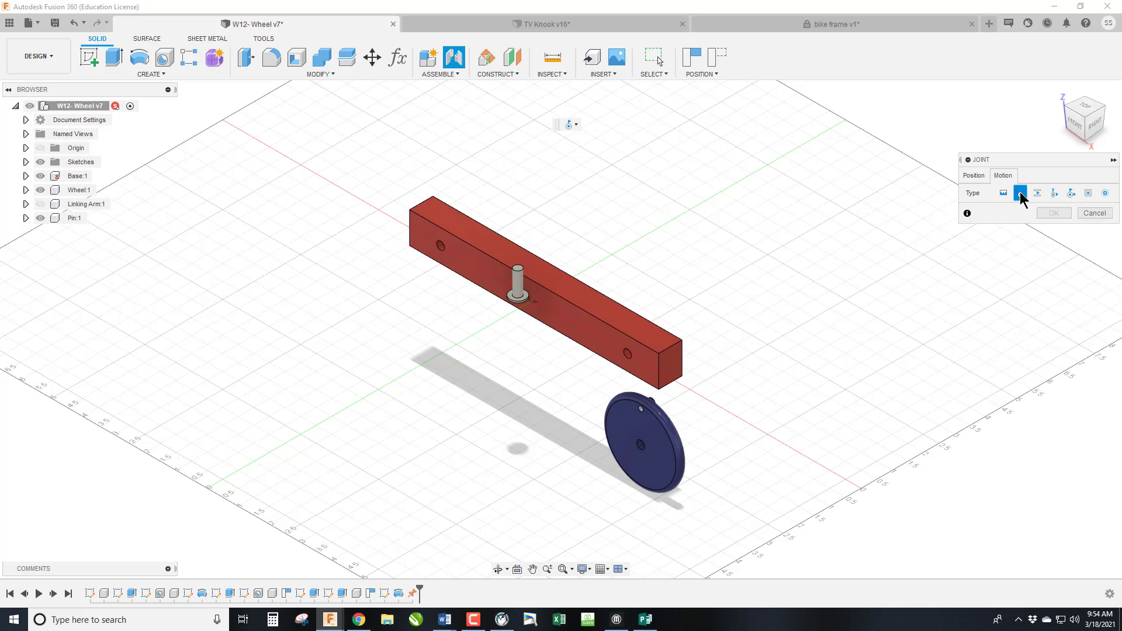
click(975, 177)
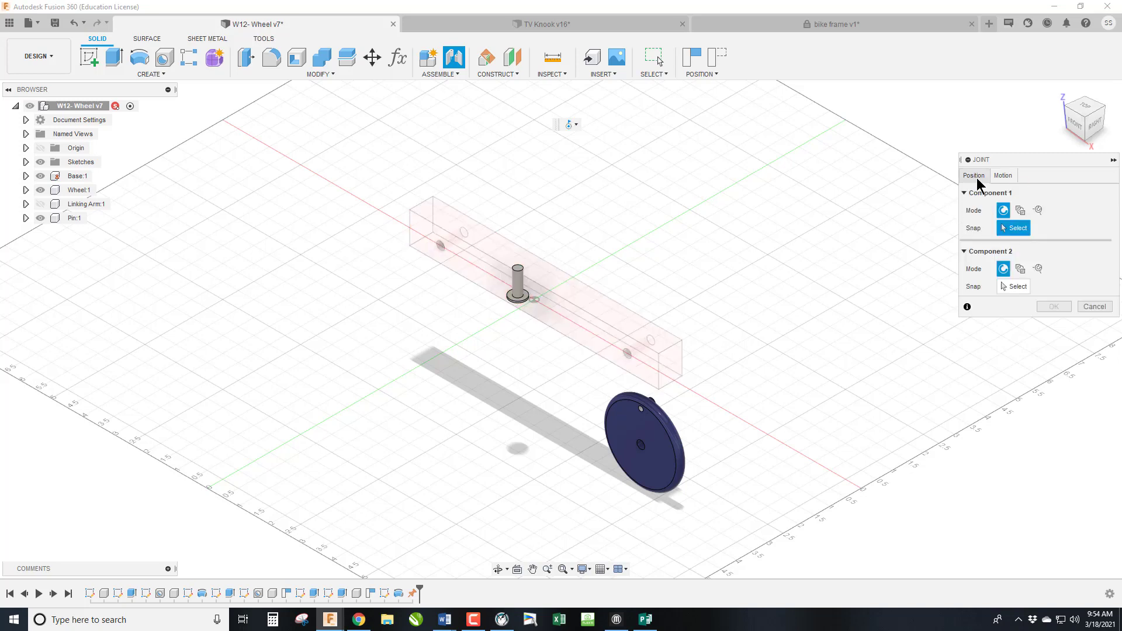
click(659, 460)
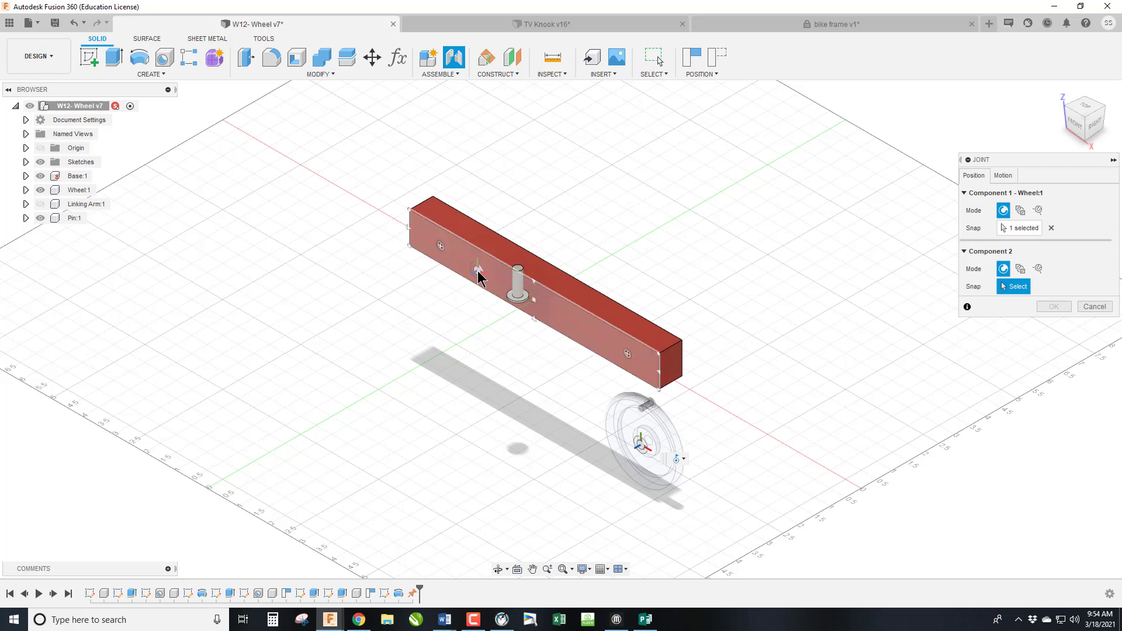
click(442, 255)
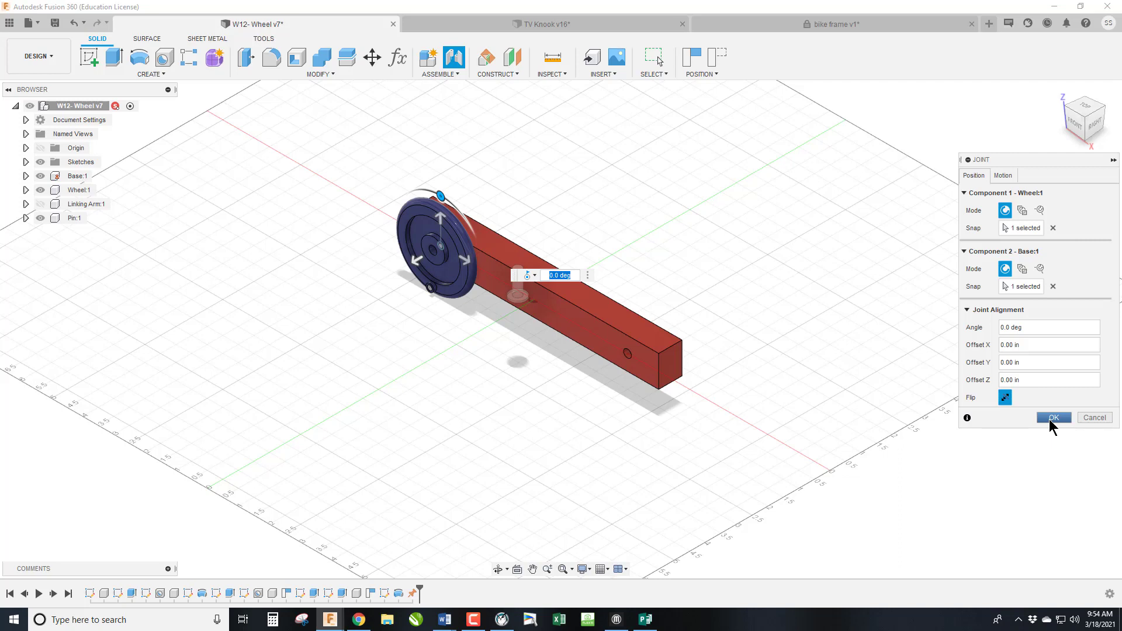
click(1052, 417)
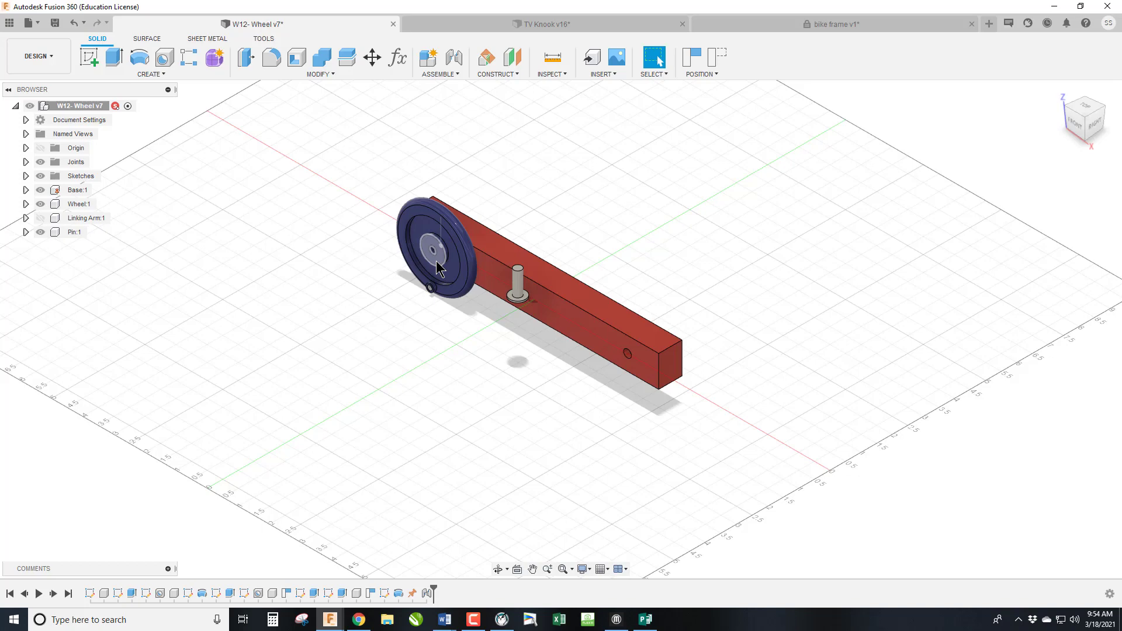
Start a second joint with its motion type set to Rigid.
key(j)
scroll(525, 305, up, 3)
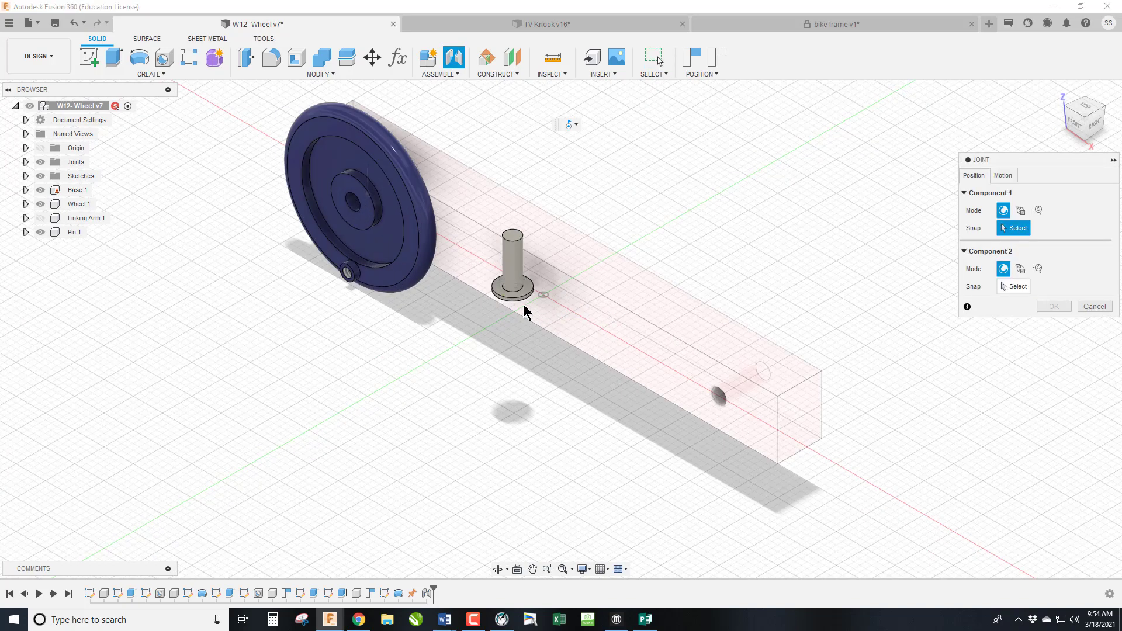
click(1004, 177)
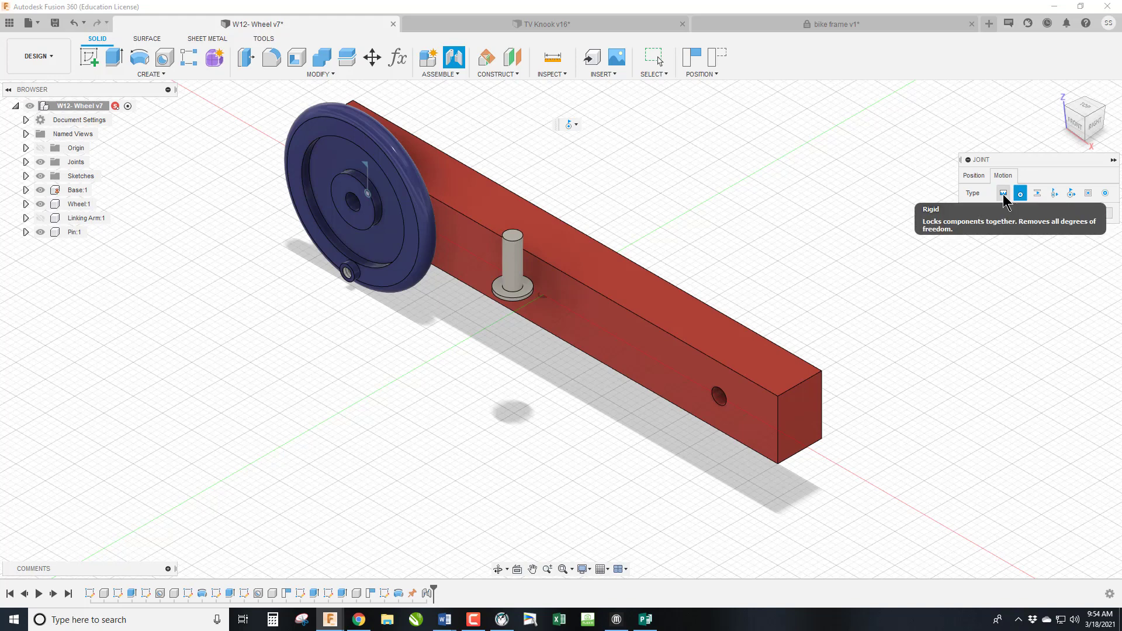
click(1004, 194)
scroll(515, 301, up, 3)
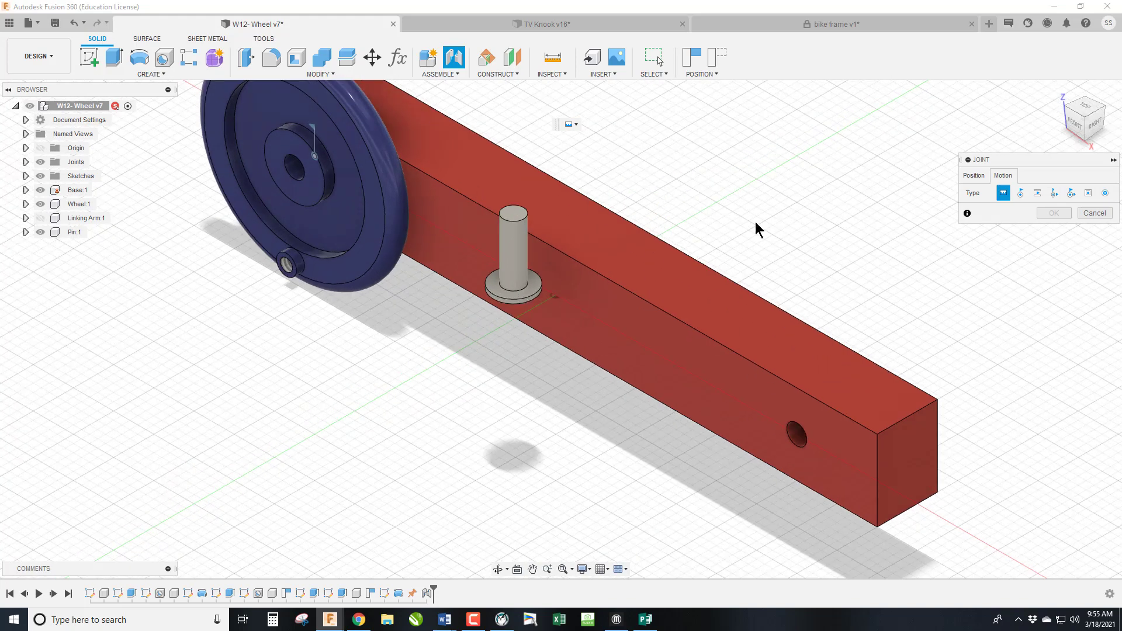
click(974, 175)
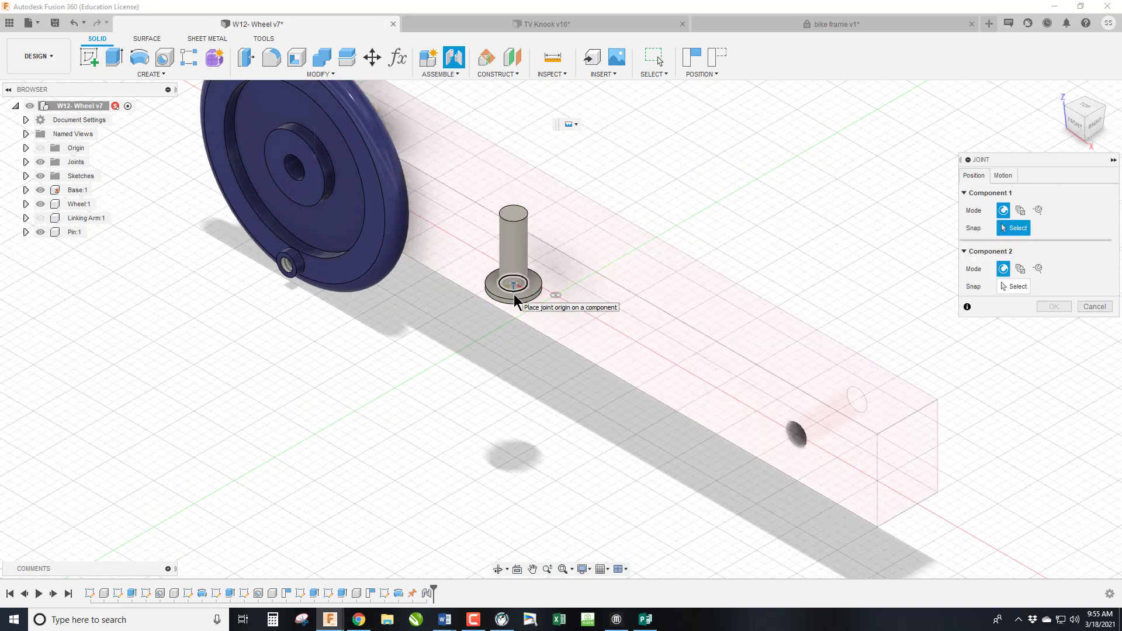
Join the pin's base to the wheel centre, flipped, with a 0.01 in offset.
click(514, 300)
click(303, 172)
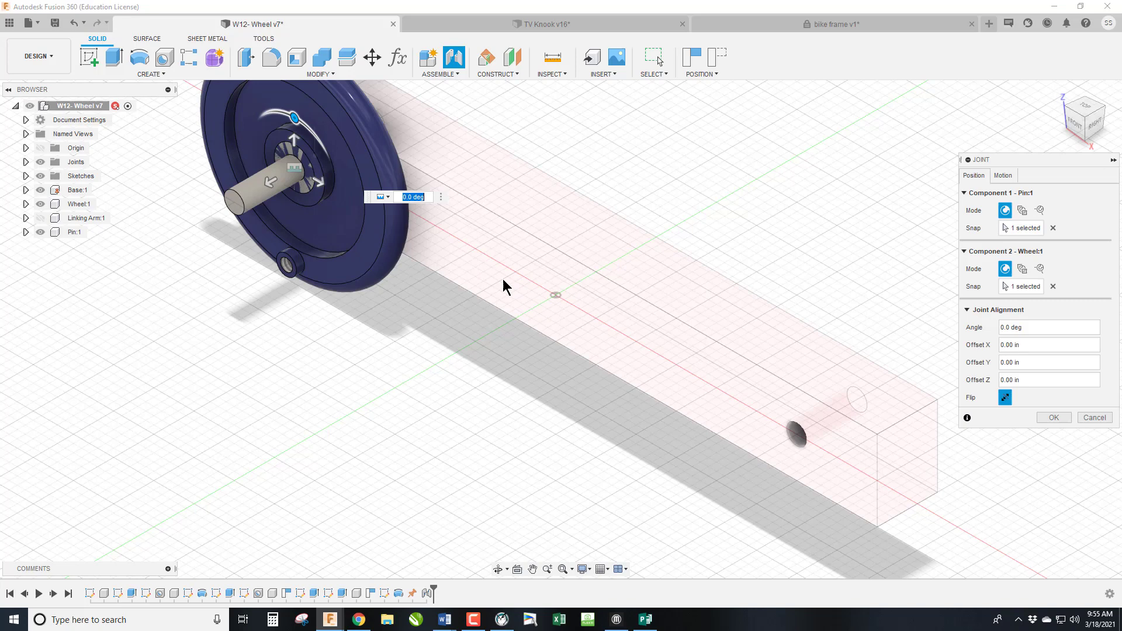
click(1006, 397)
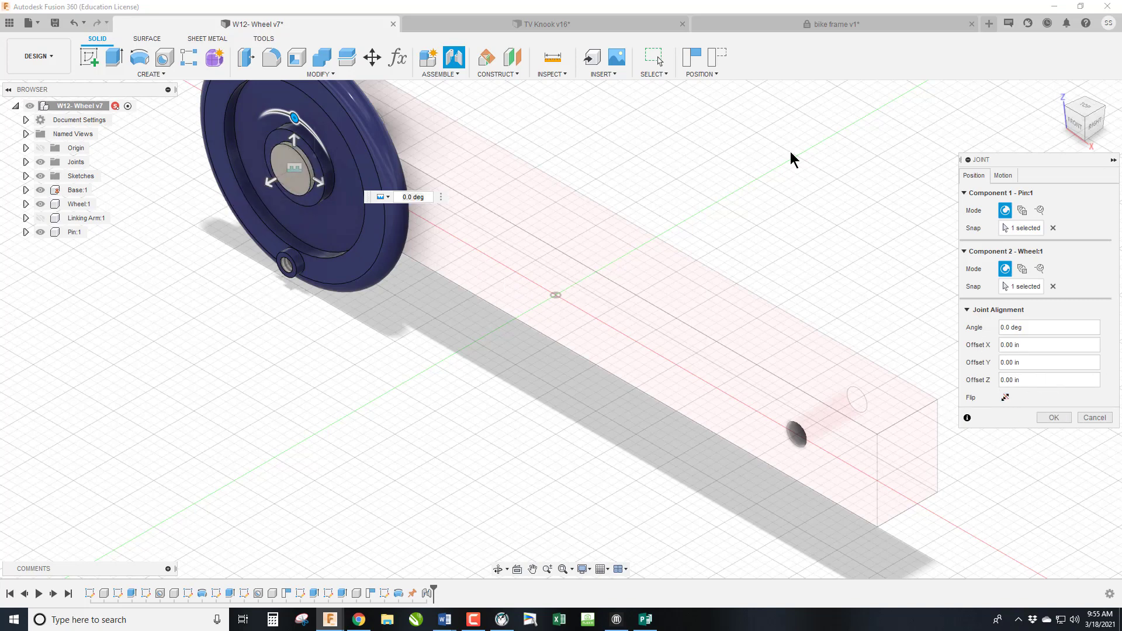
click(1086, 106)
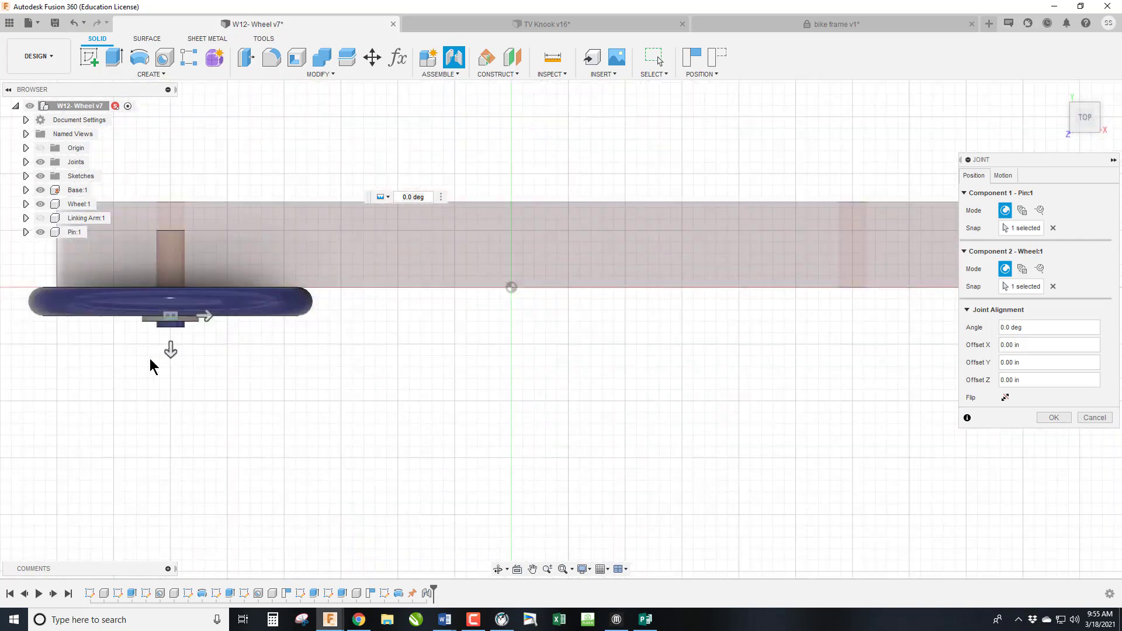
scroll(170, 334, up, 3)
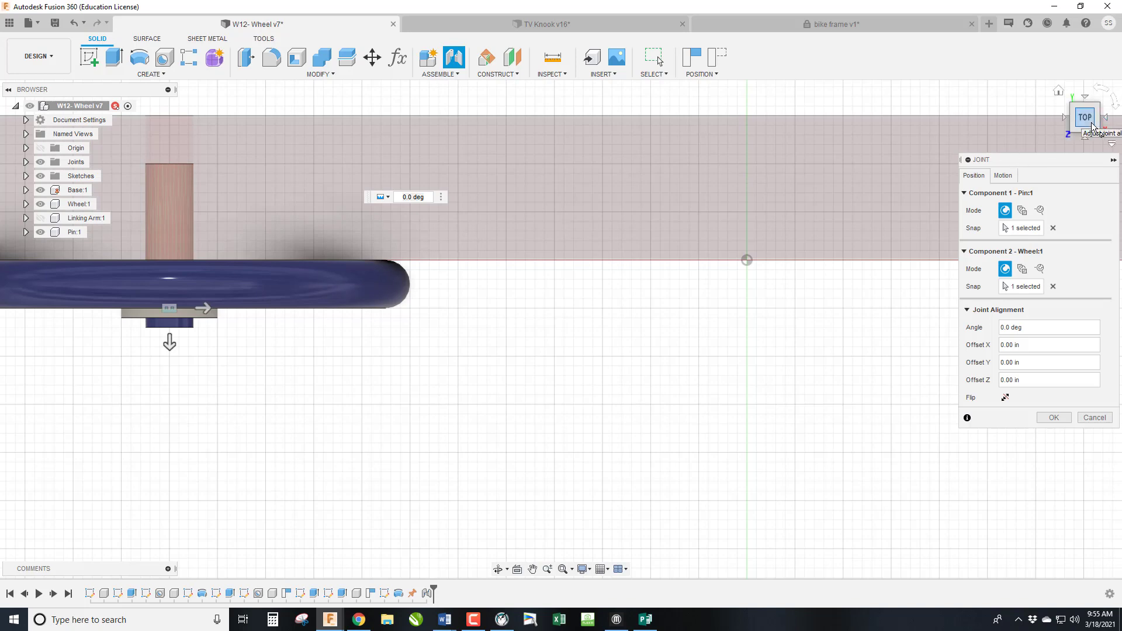
shift+middle_drag(690, 234, 725, 285)
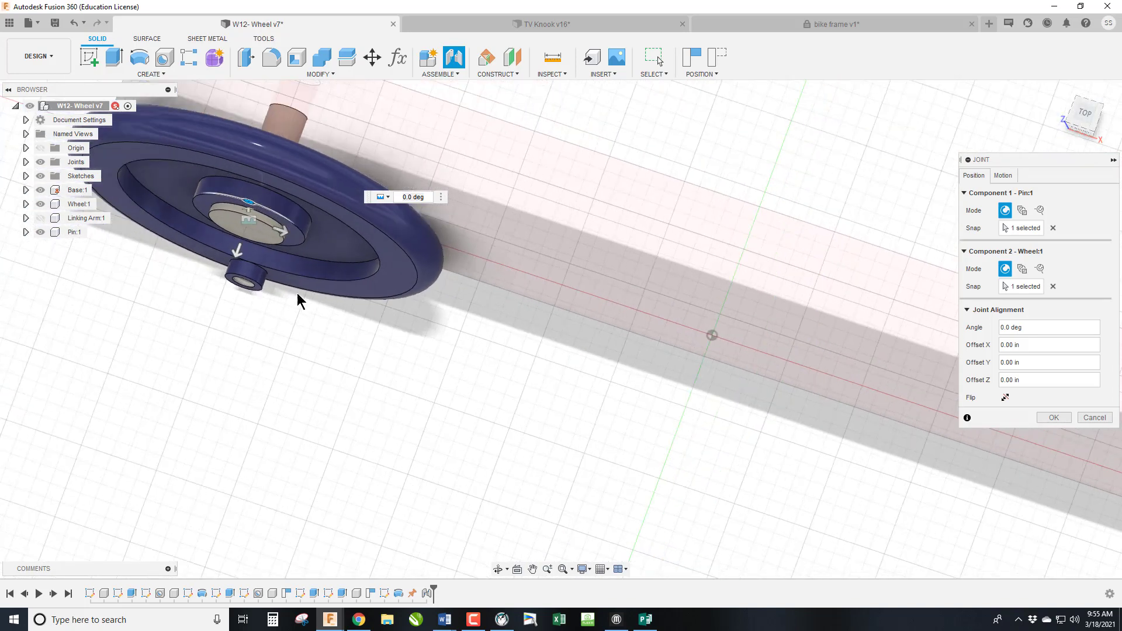
text(.01)
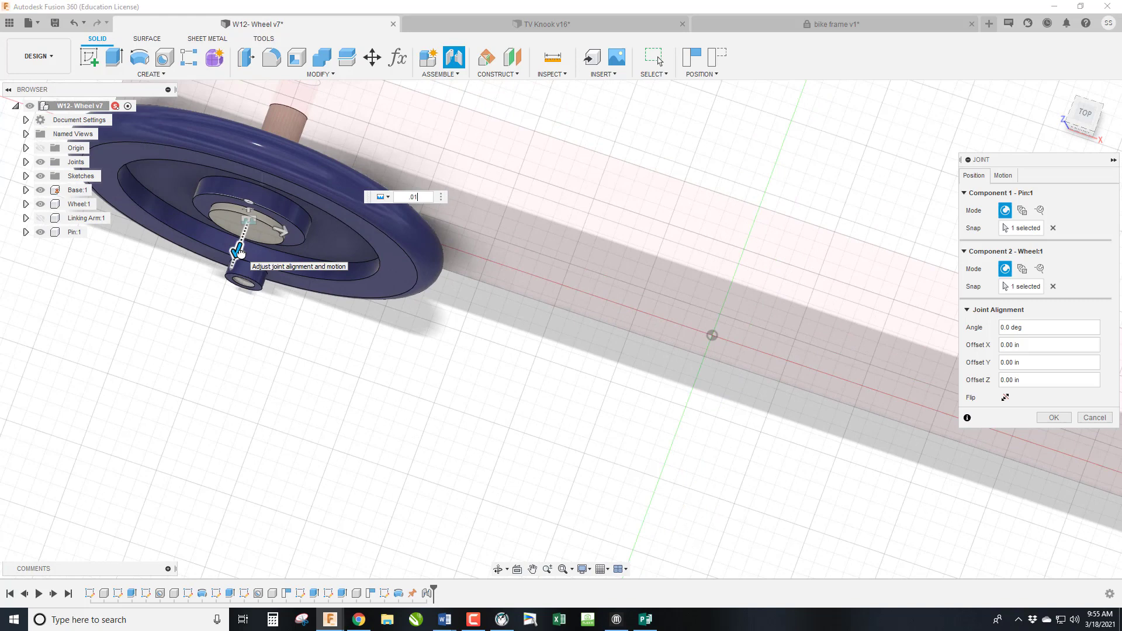
key(Return)
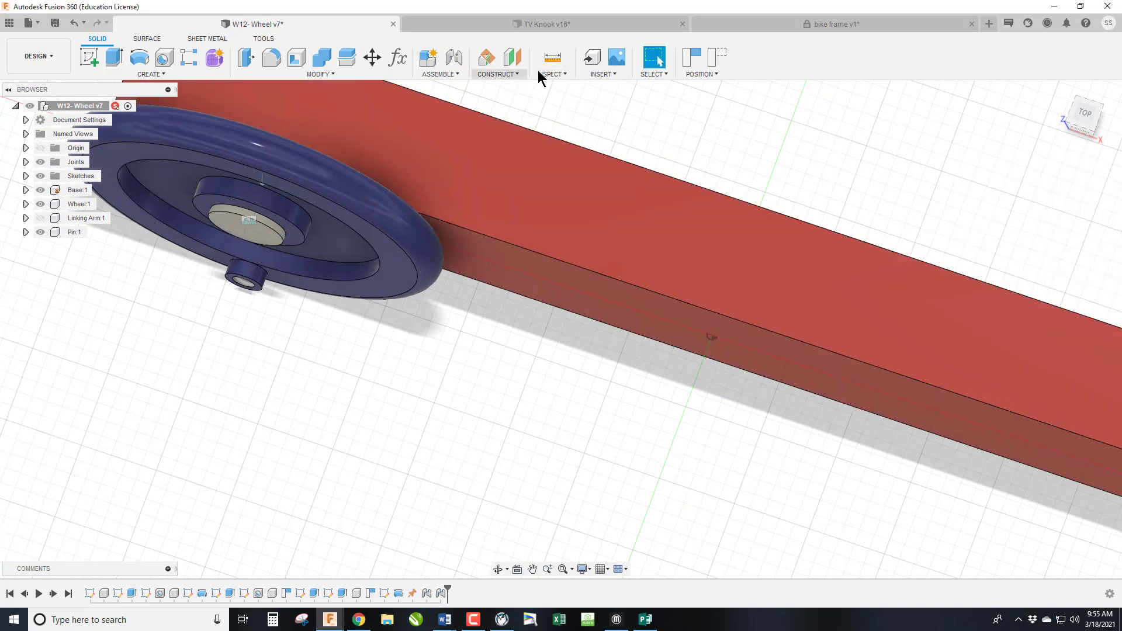
click(594, 75)
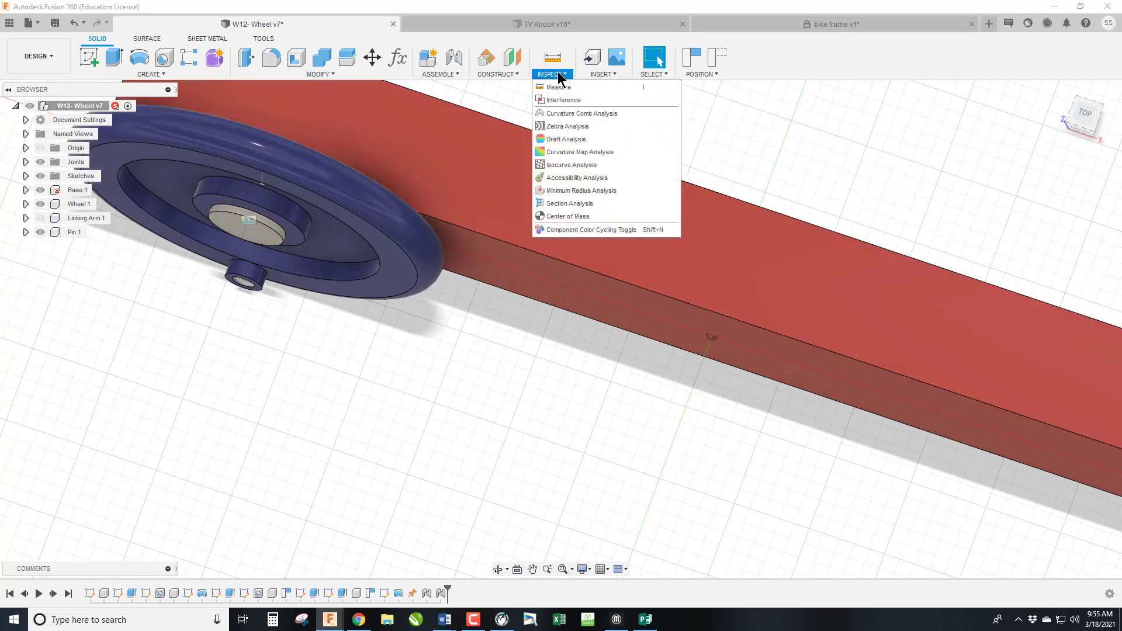
click(536, 208)
click(532, 209)
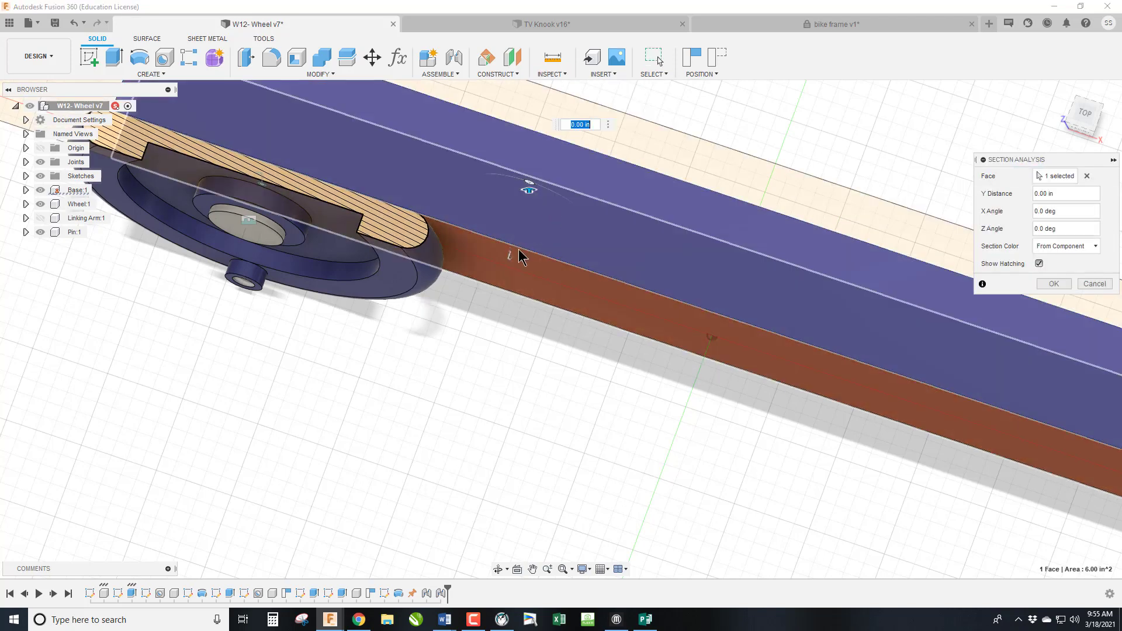
drag(528, 196, 528, 209)
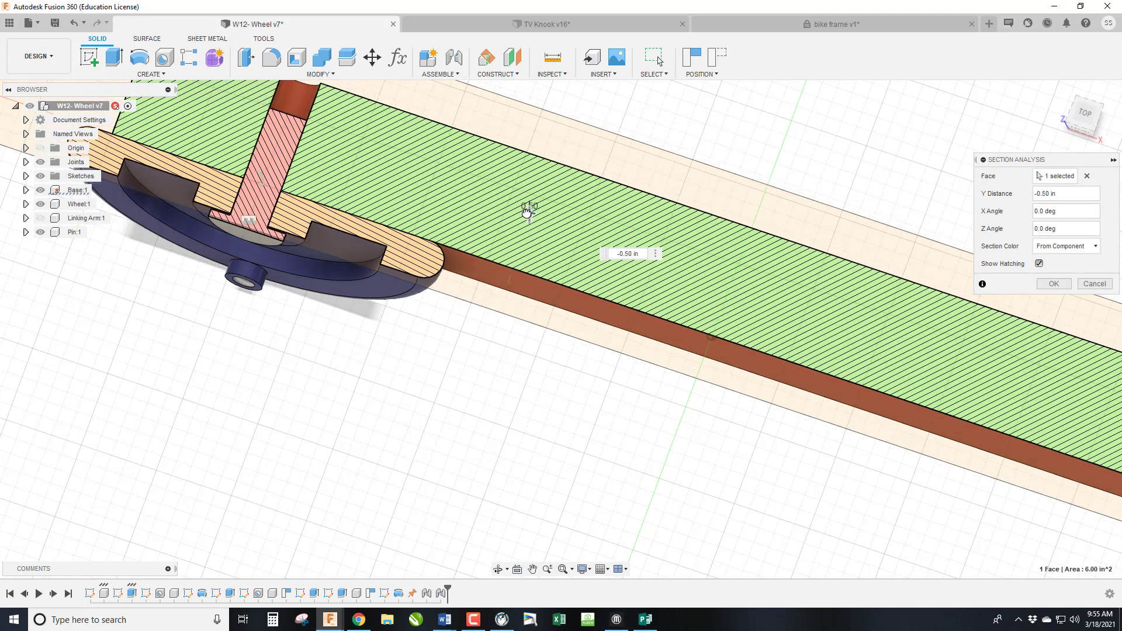
click(1054, 284)
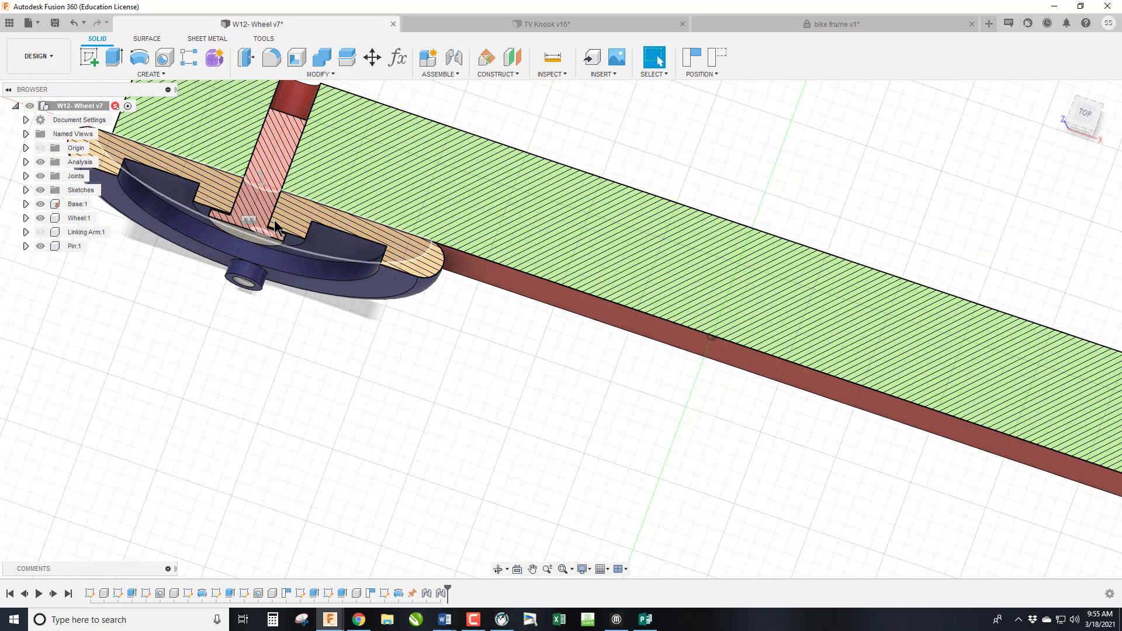
scroll(634, 293, up, 3)
click(1073, 111)
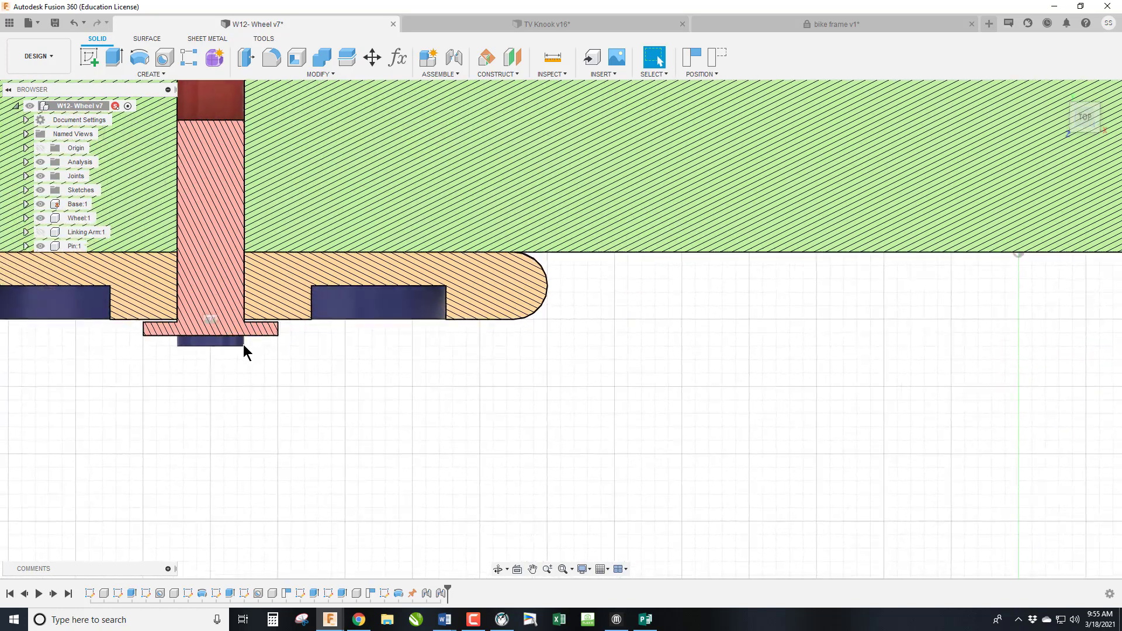
scroll(243, 345, up, 3)
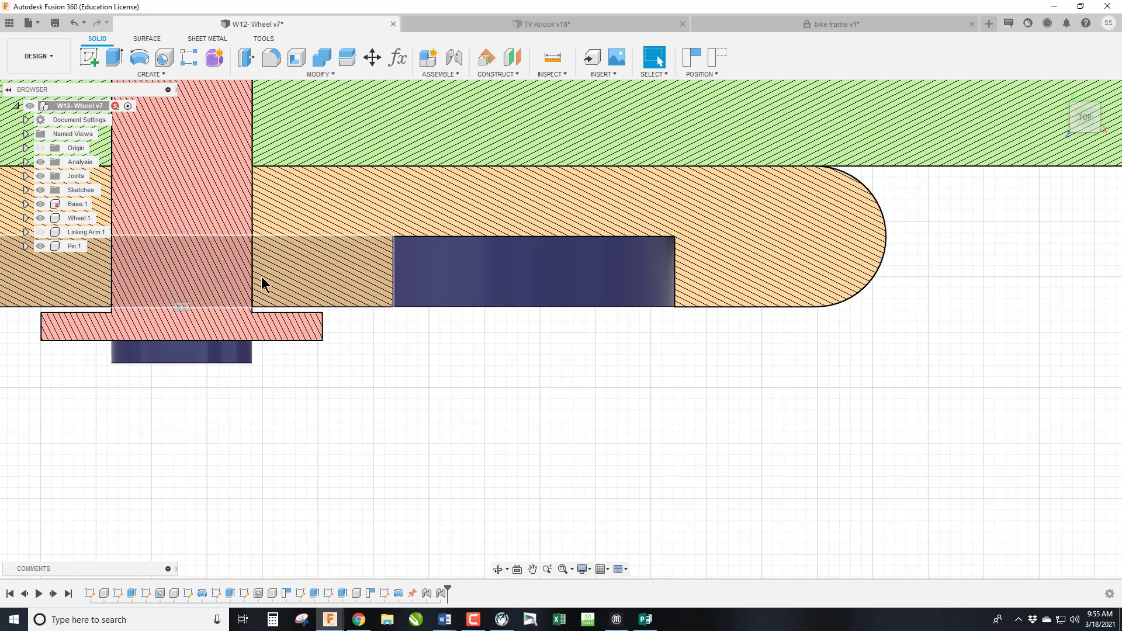
scroll(258, 304, down, 3)
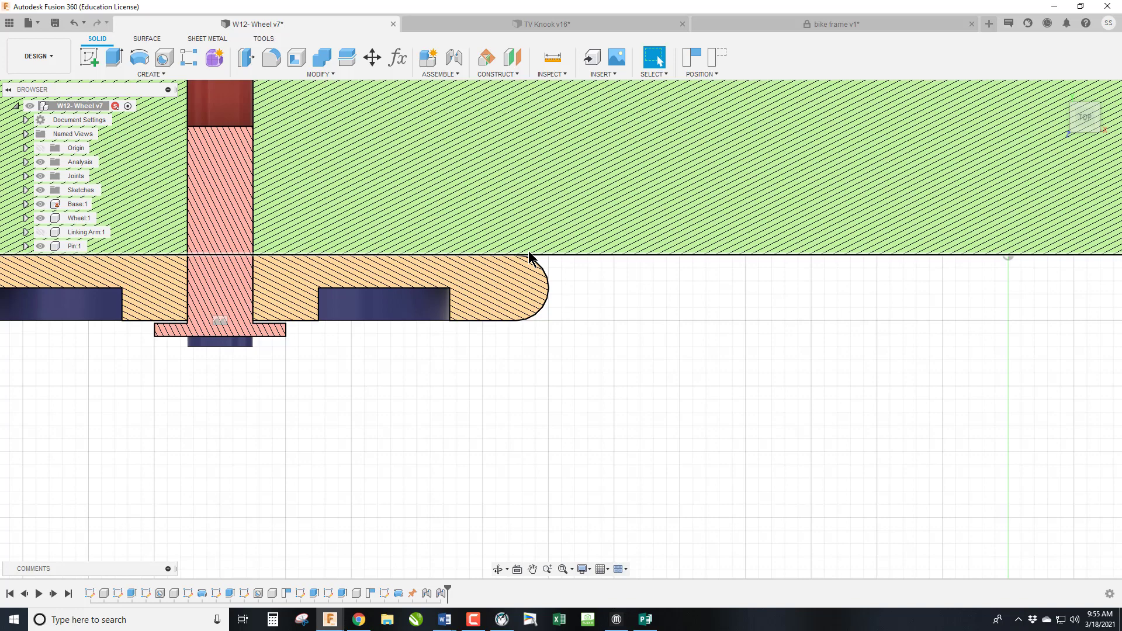
drag(1082, 124, 1051, 99)
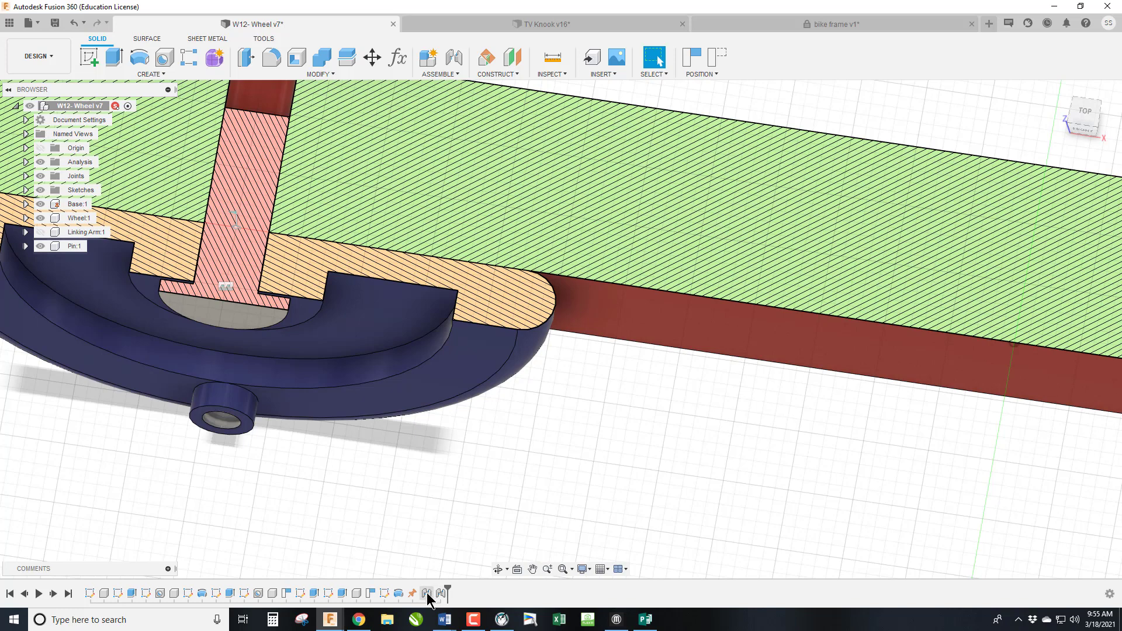
Edit the Rev1 joint to give it a 0.01 in Z offset.
click(427, 594)
click(25, 176)
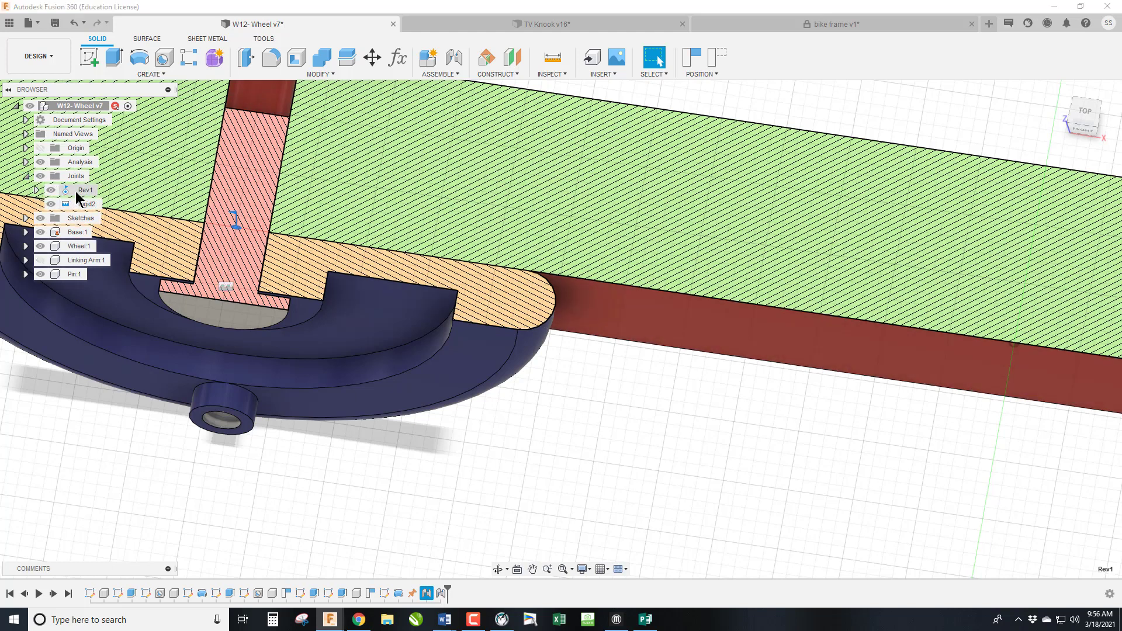
right_click(76, 191)
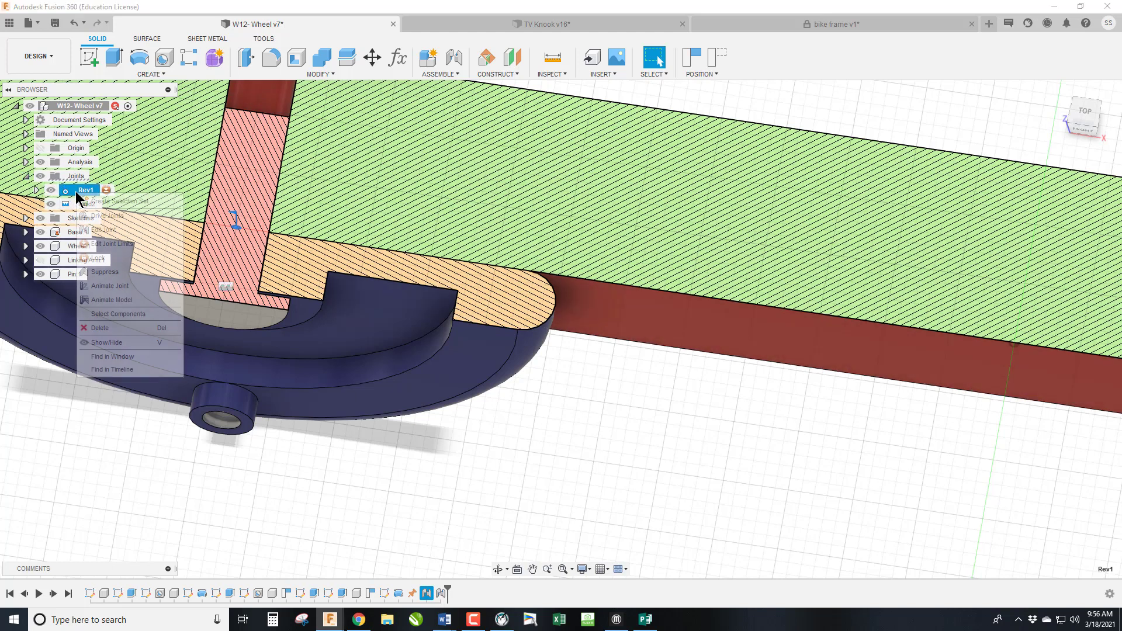
click(103, 230)
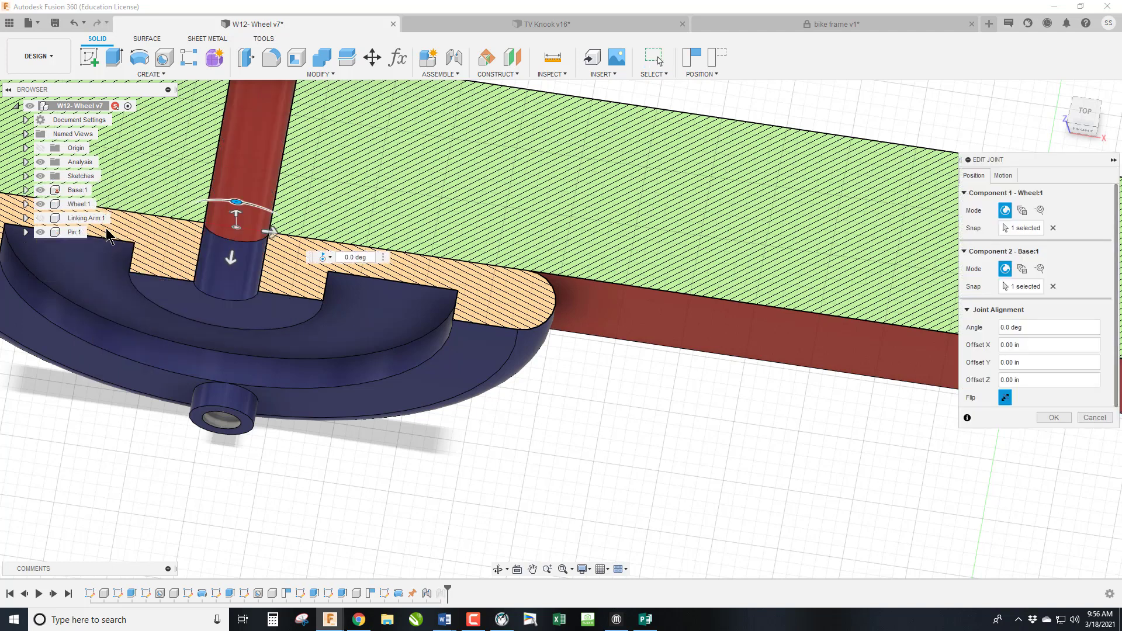
click(229, 256)
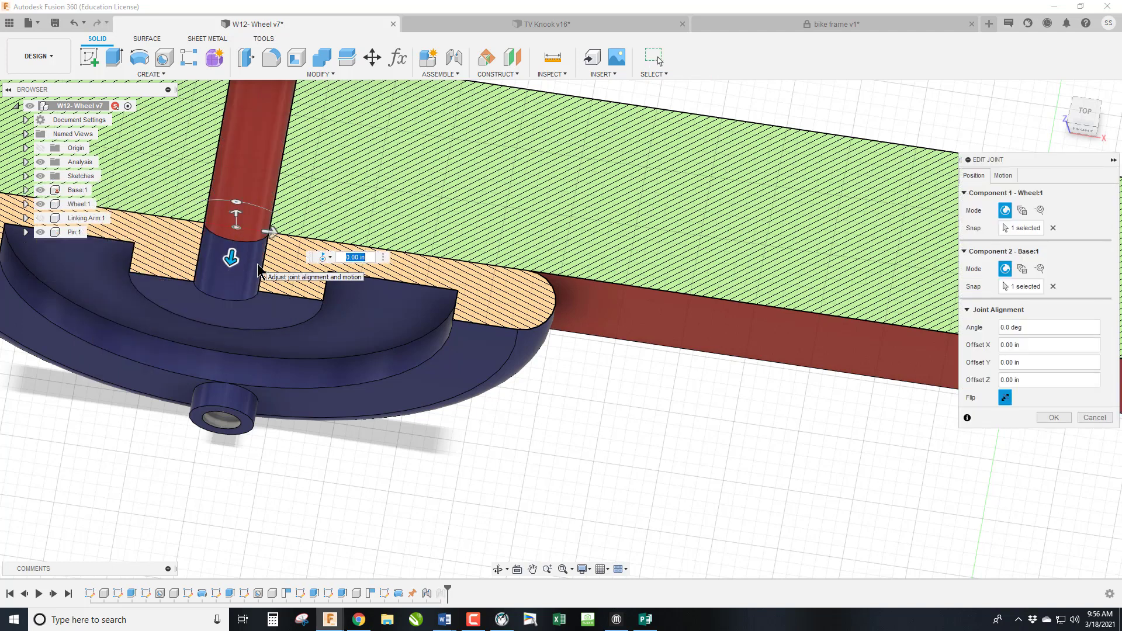
text(.01)
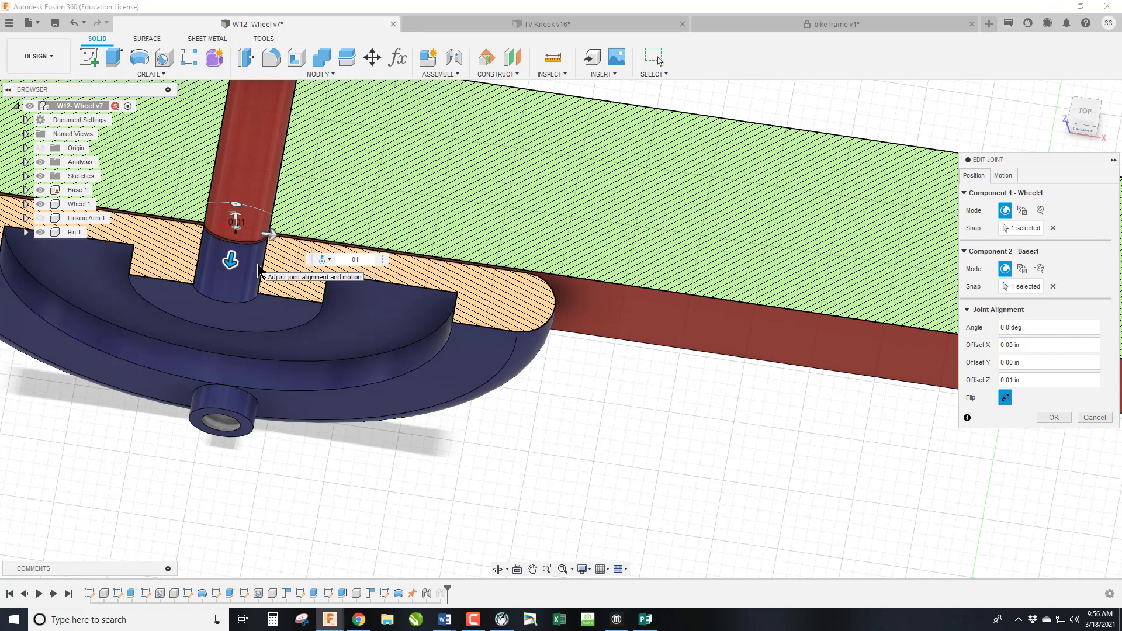
key(Return)
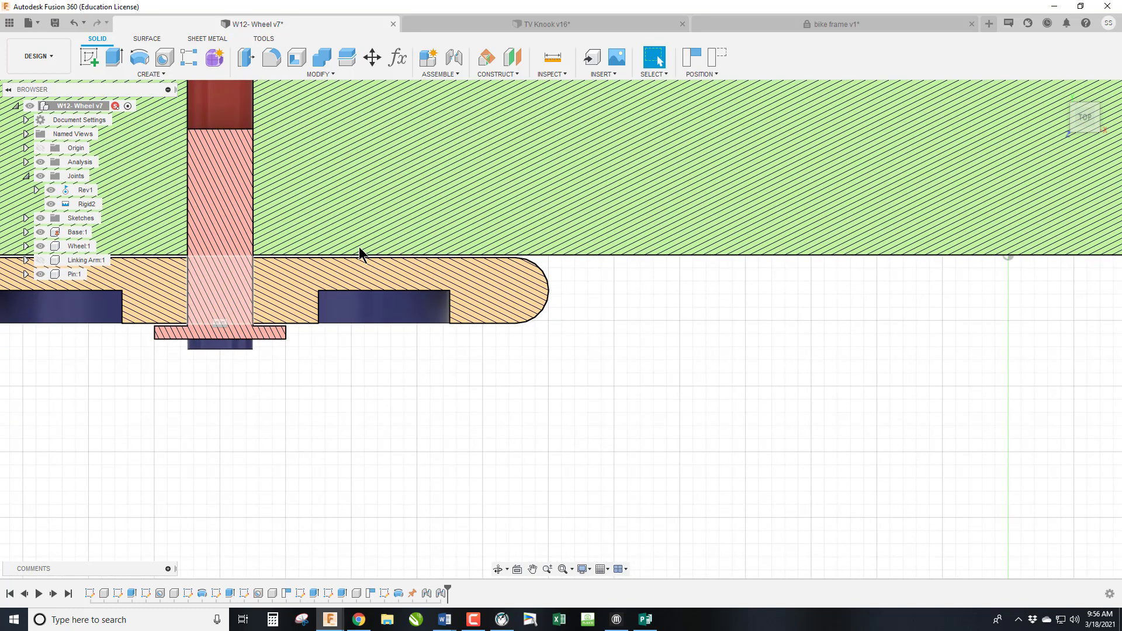
Spin the wheel on its pin to test it and hide the section cut.
scroll(366, 247, up, 1)
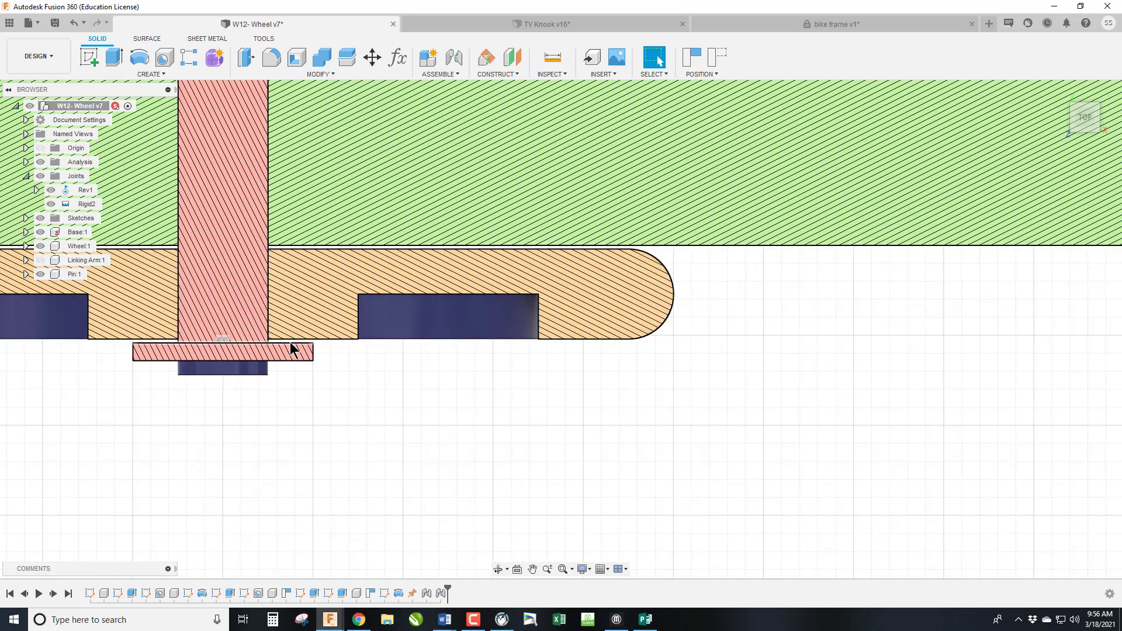
click(1057, 89)
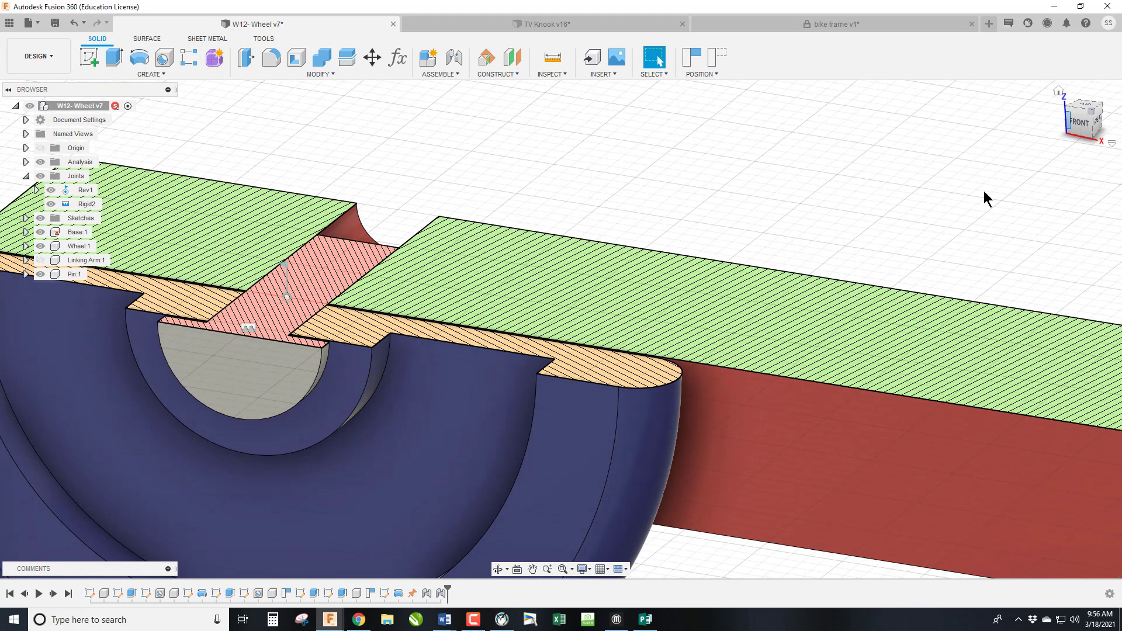
drag(610, 490, 351, 245)
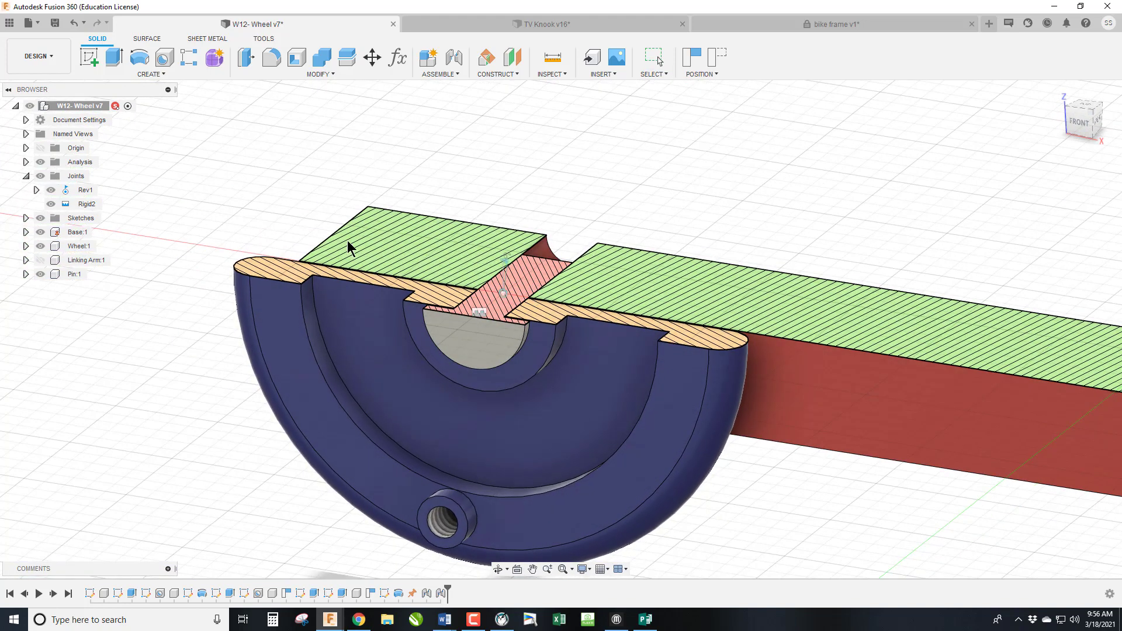
click(40, 162)
drag(444, 494, 579, 164)
scroll(599, 258, down, 4)
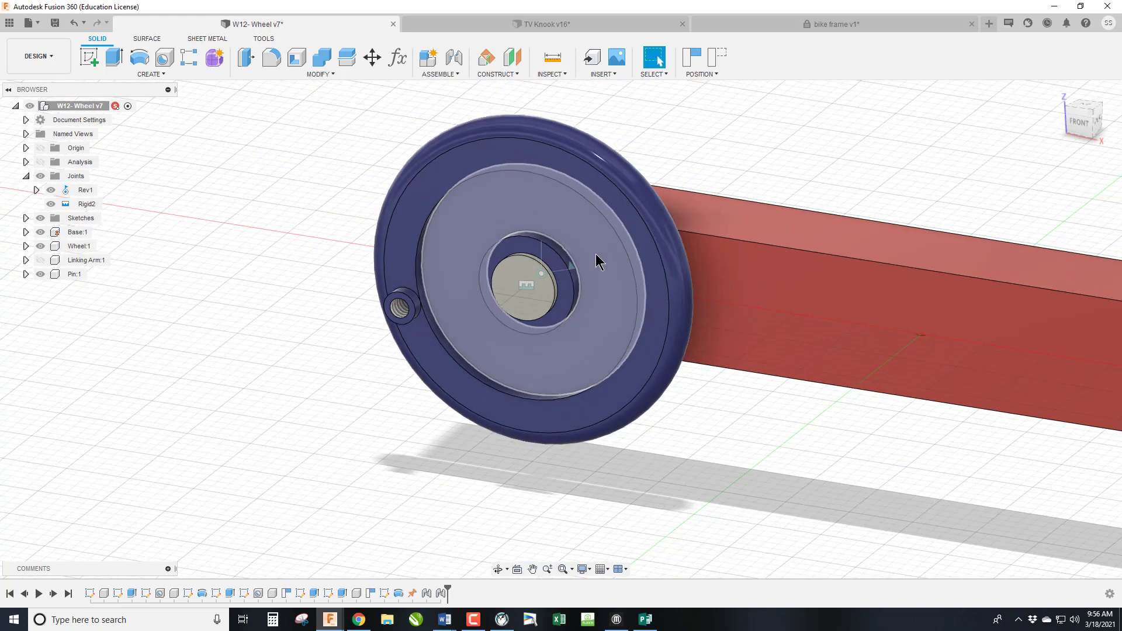
click(1095, 115)
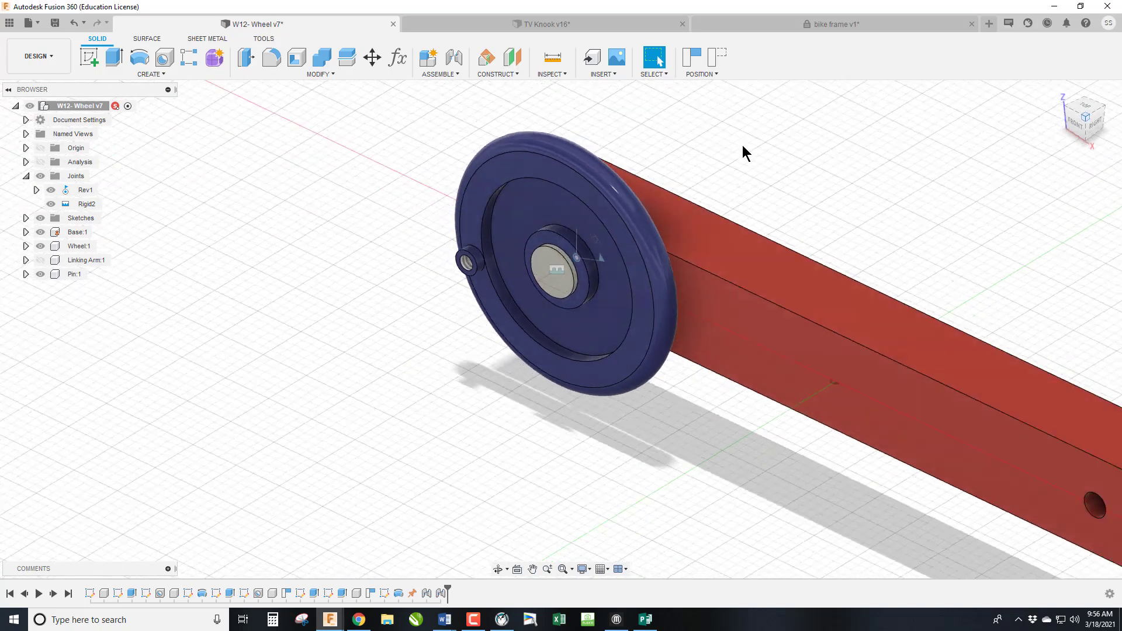
click(26, 176)
scroll(321, 304, down, 2)
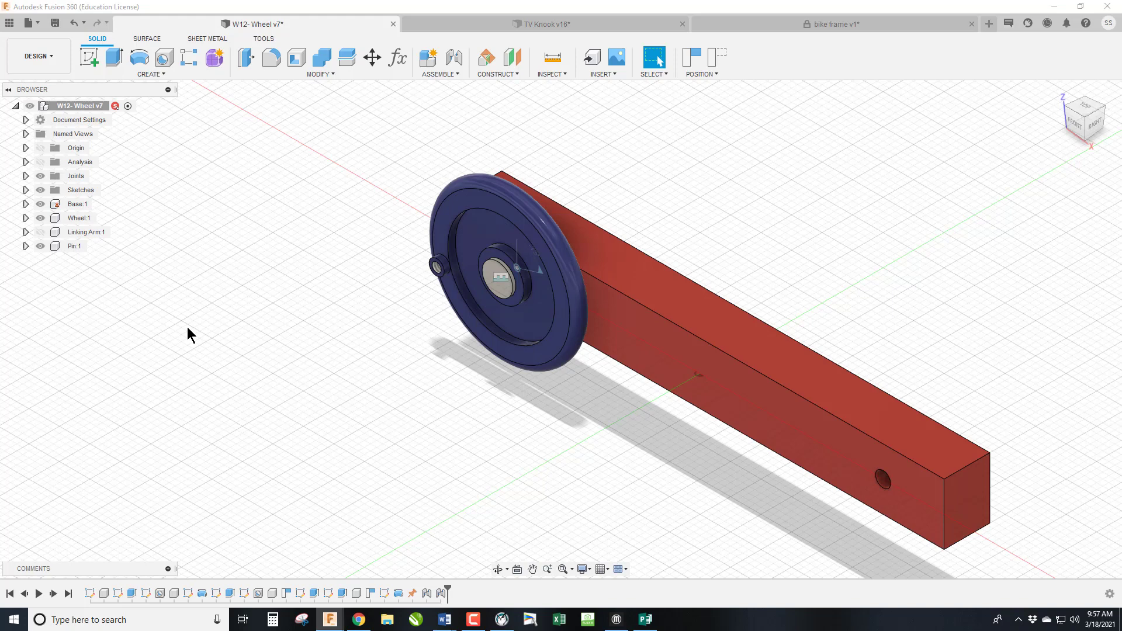
Copy Wheel:1 and paste it into the top-level assembly.
click(56, 218)
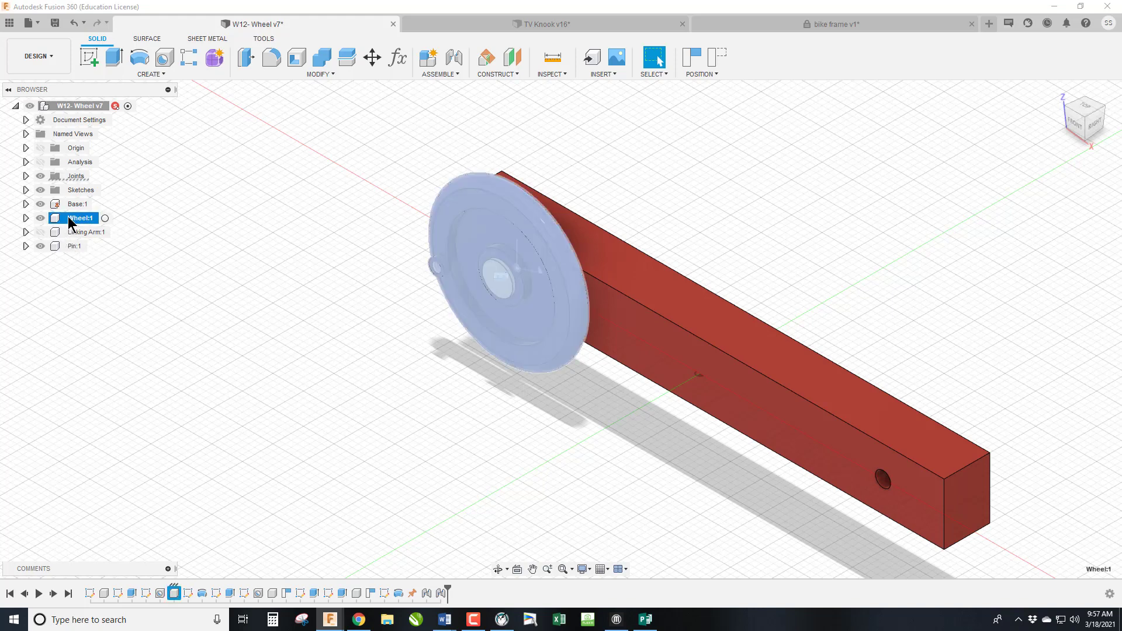
right_click(56, 218)
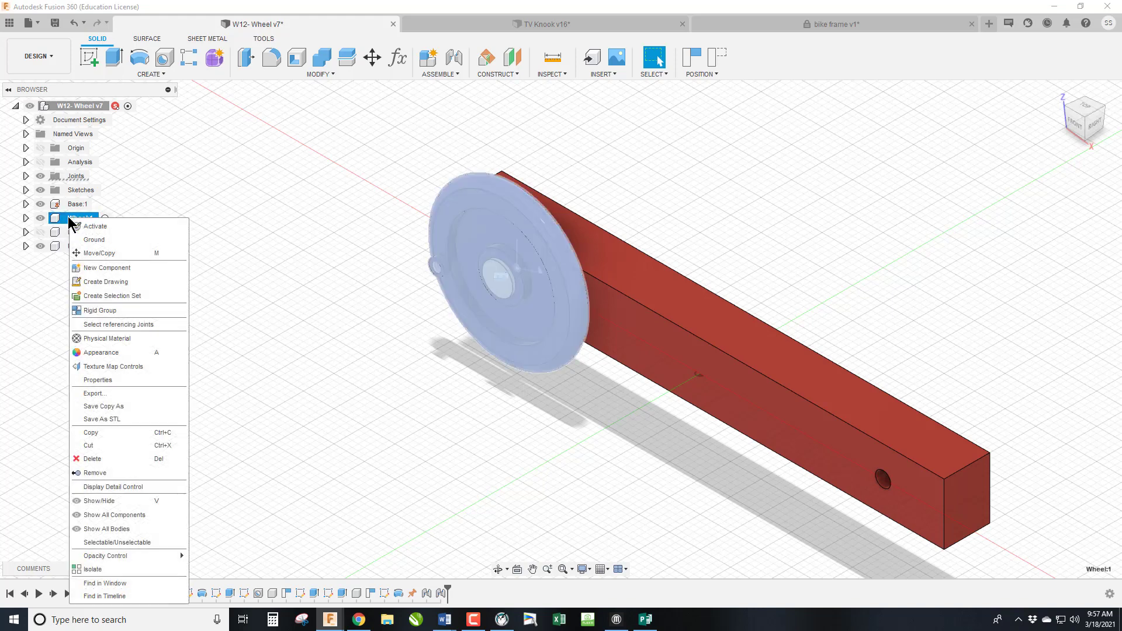
click(103, 447)
click(83, 107)
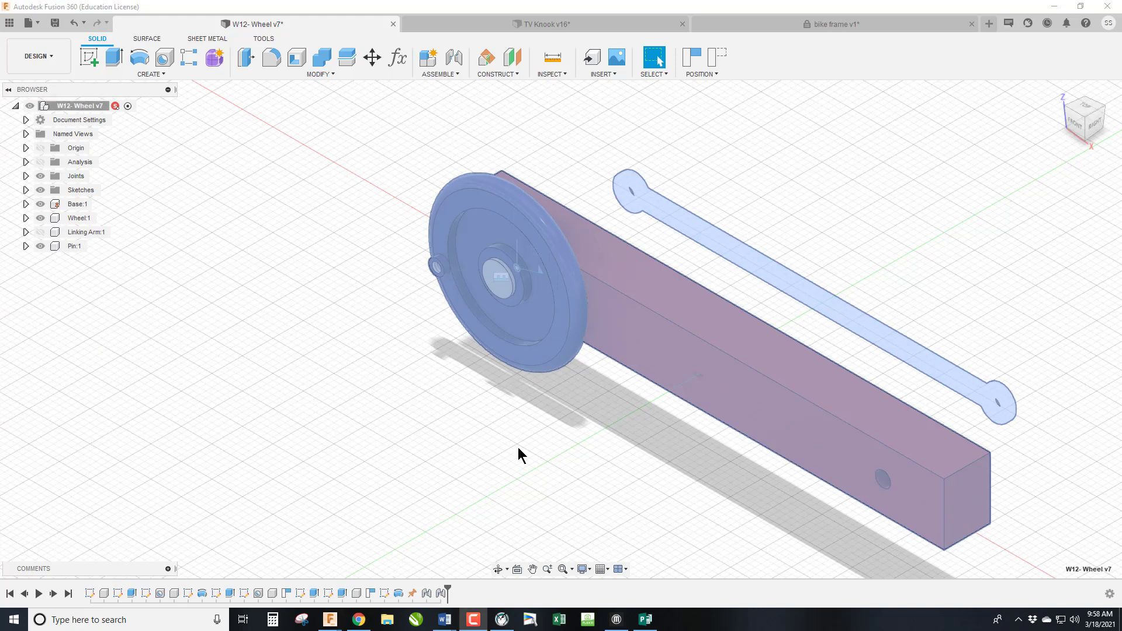
click(416, 385)
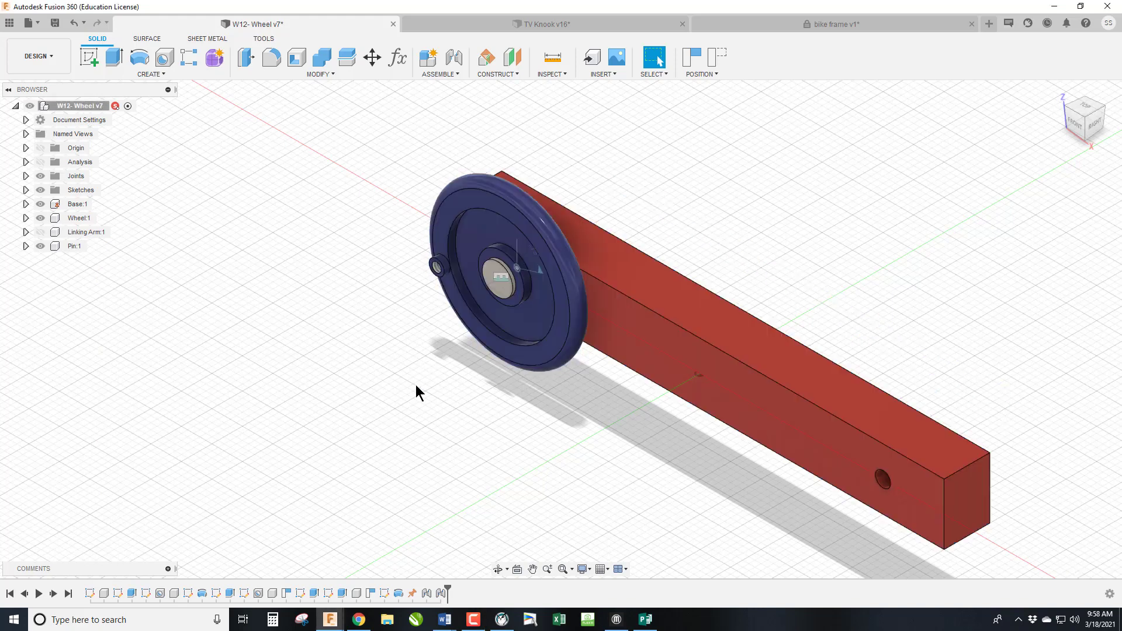
right_click(75, 105)
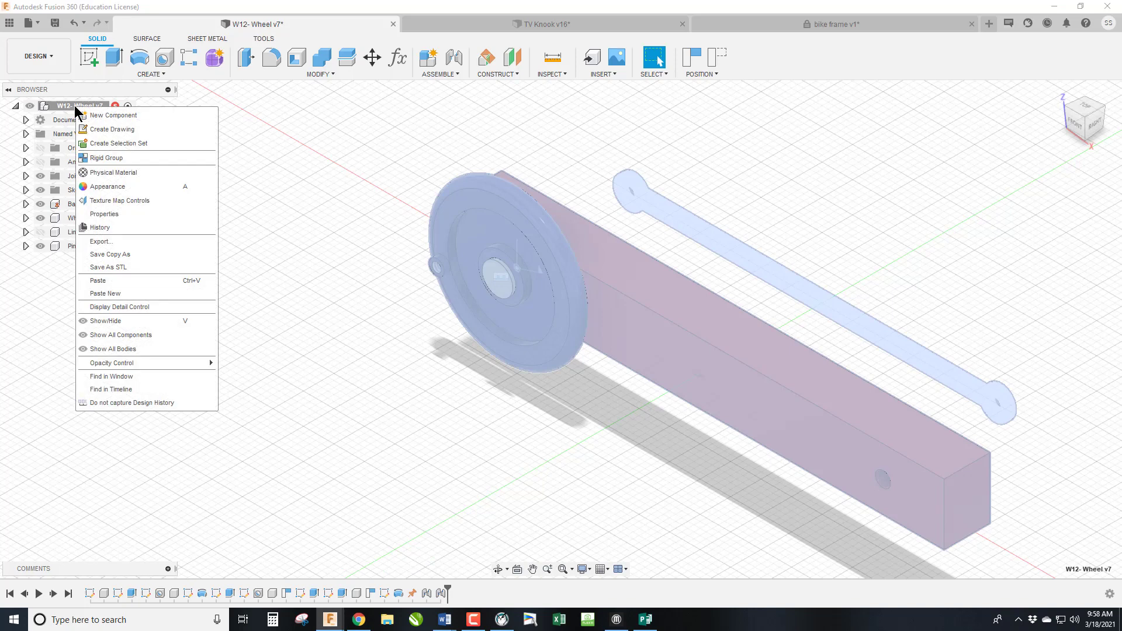
click(126, 279)
Move the pasted Wheel:2 2.00 in beside the first wheel and confirm.
click(570, 327)
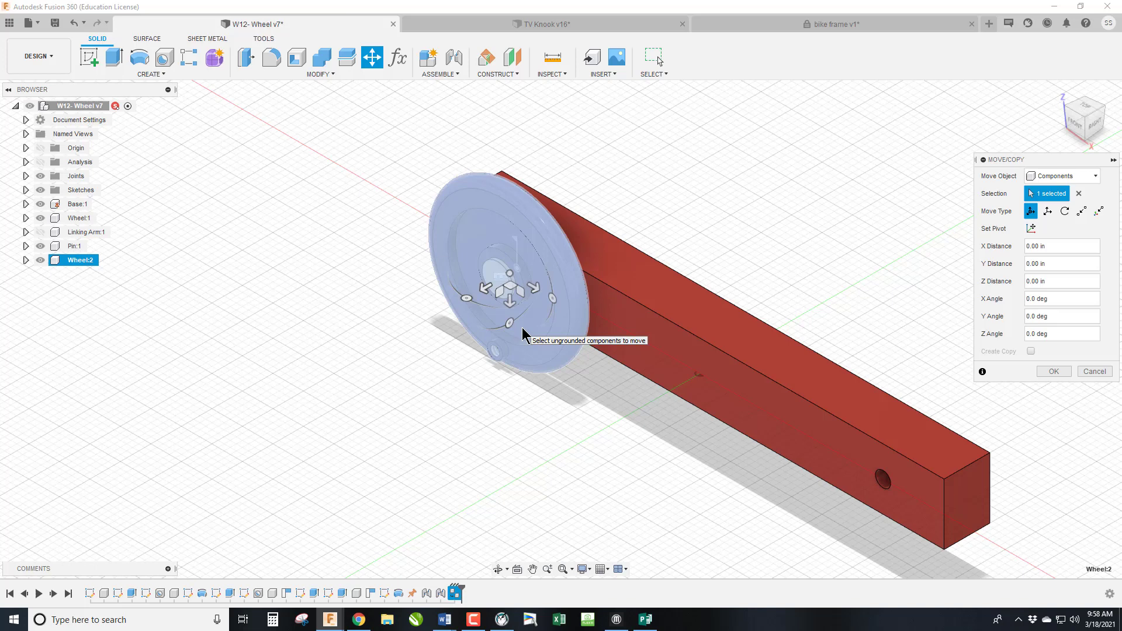
click(485, 288)
drag(486, 288, 377, 433)
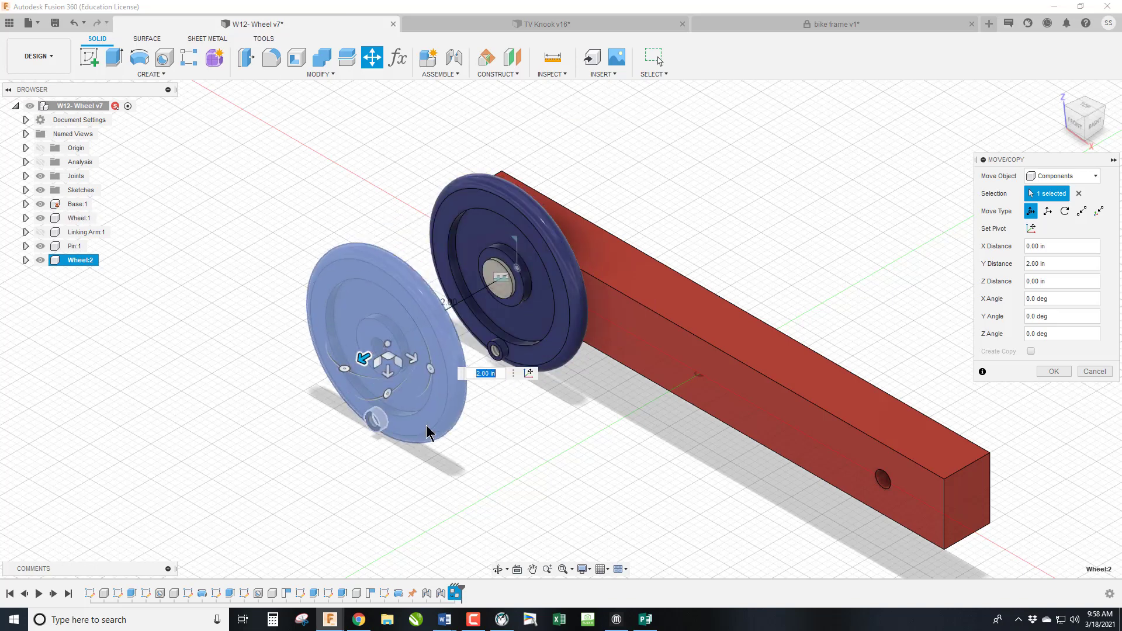
click(1054, 371)
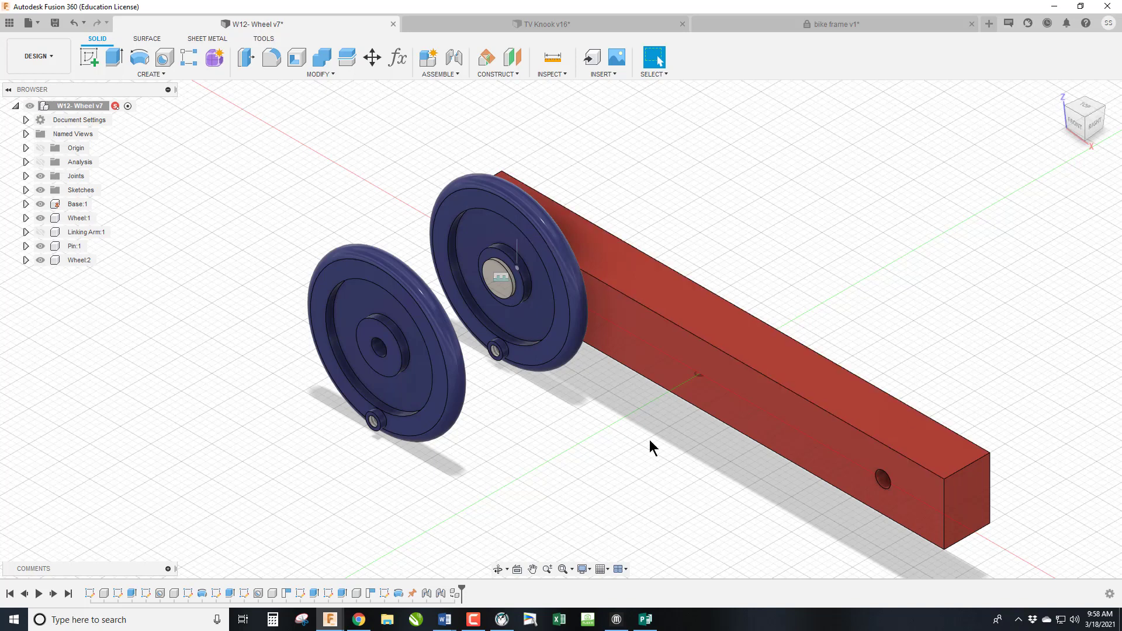
Start a joint from Wheel:2's hub bore to the hole at the base's far end.
key(j)
scroll(368, 359, up, 5)
scroll(387, 342, up, 3)
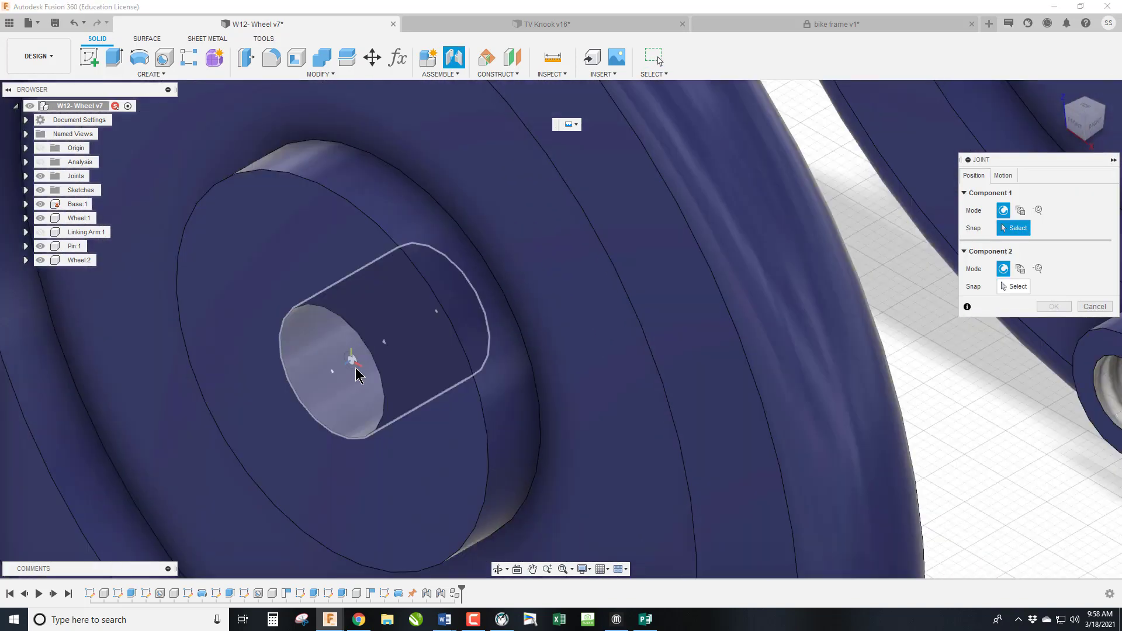
click(430, 327)
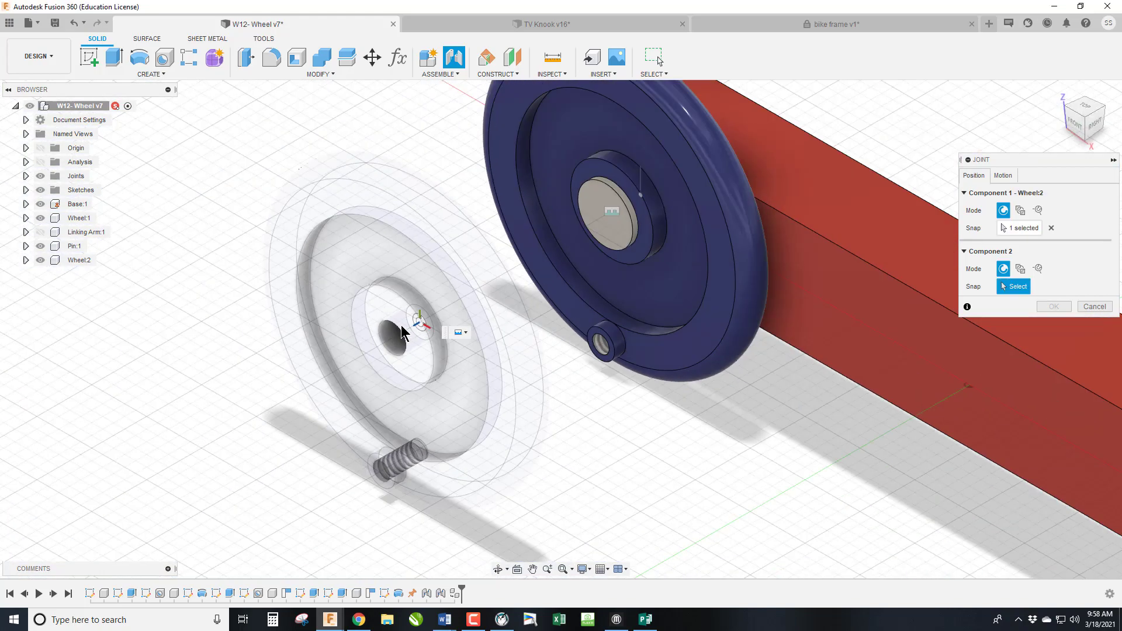
scroll(401, 325, down, 3)
scroll(988, 497, up, 5)
click(925, 484)
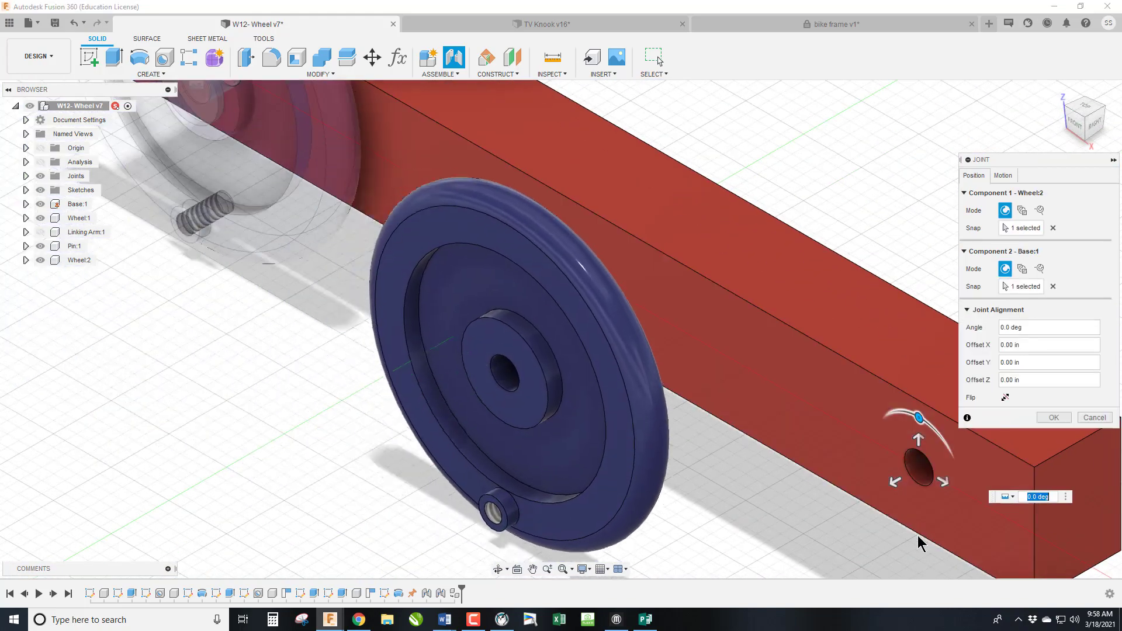
Make the joint Revolute with a 0.10 in Z offset and confirm it.
click(1003, 175)
click(1020, 193)
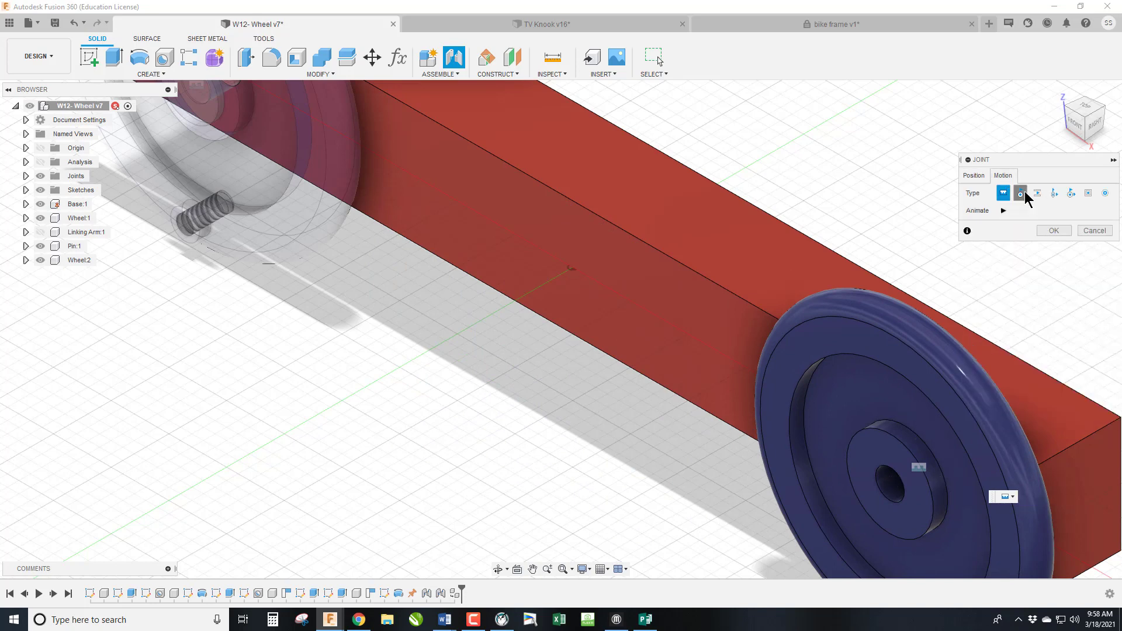
click(974, 176)
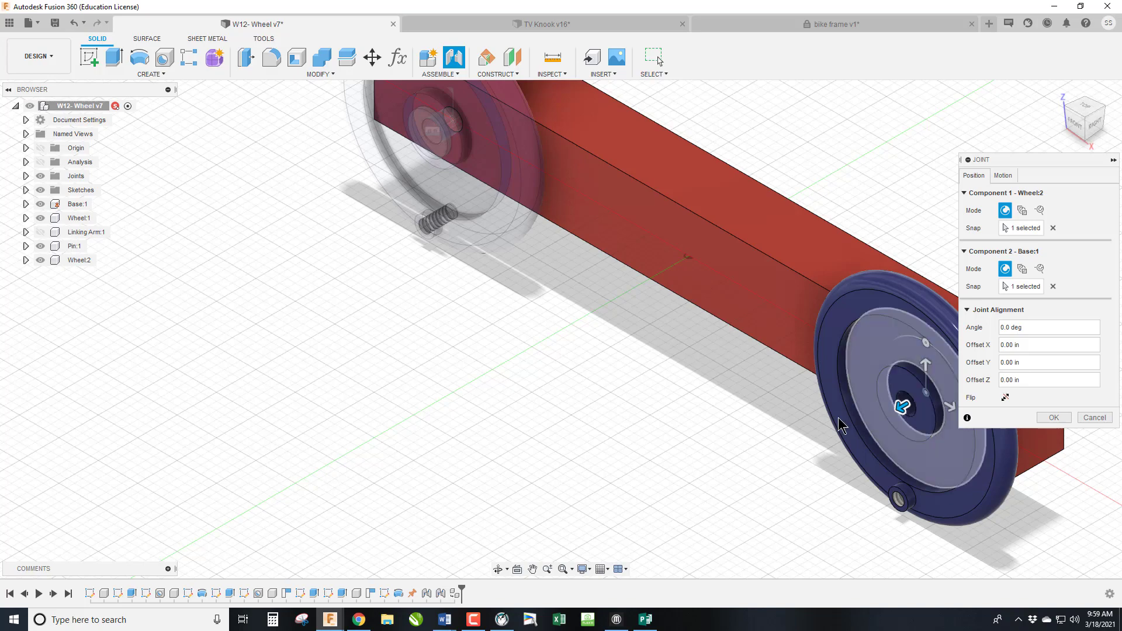
scroll(722, 421, down, 5)
scroll(819, 414, up, 4)
drag(831, 413, 821, 422)
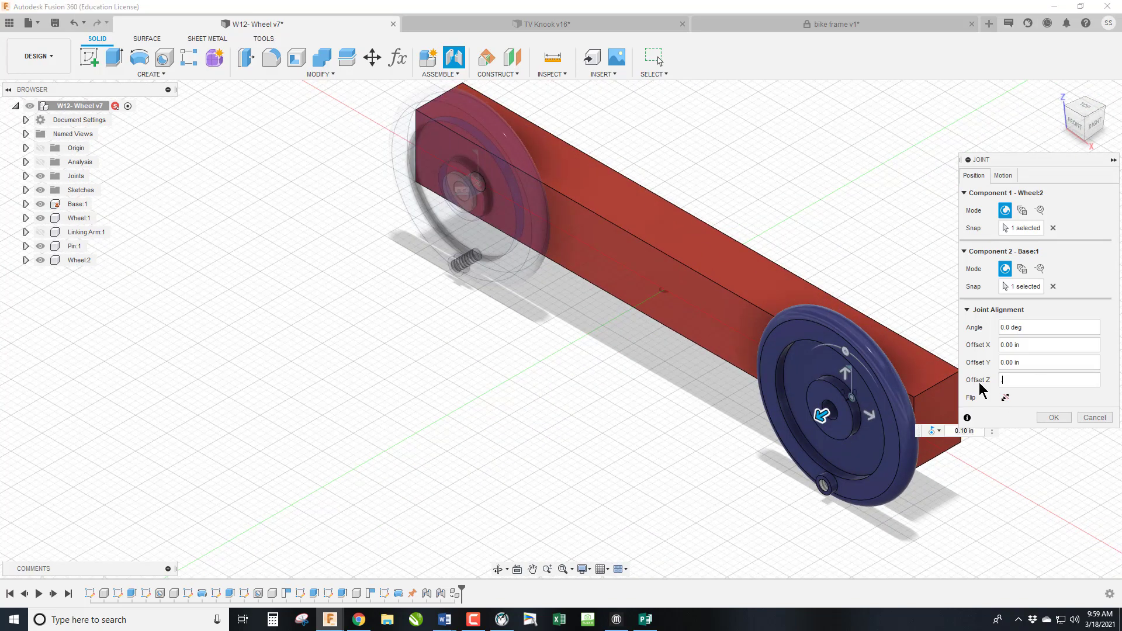
click(1052, 417)
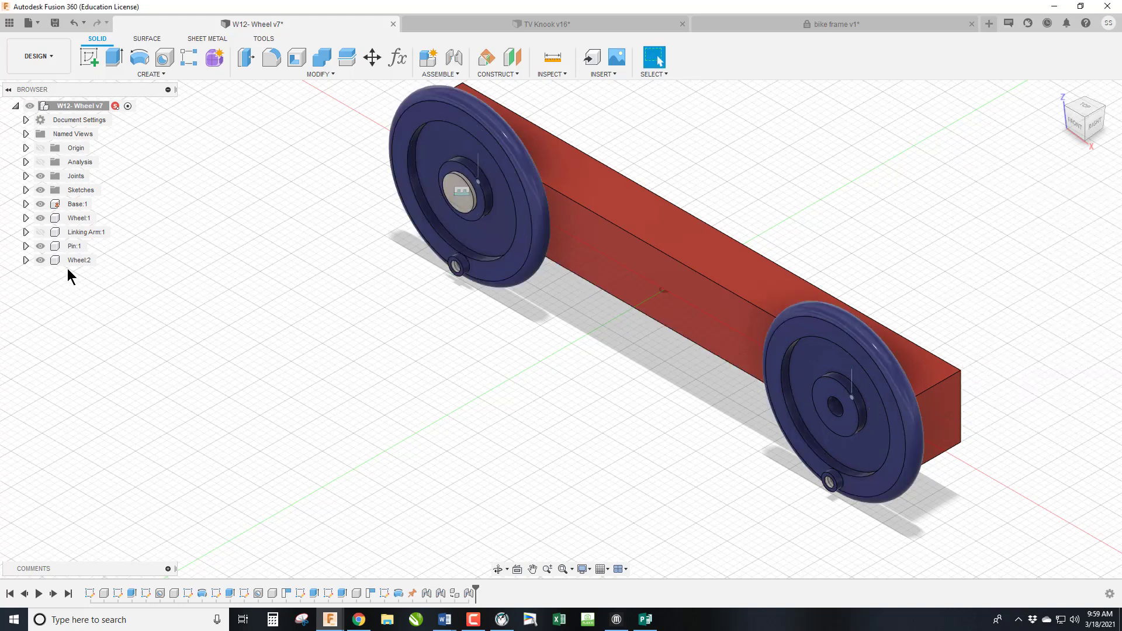
Copy and paste Pin:1 to create Pin:2, keeping it in place.
click(74, 246)
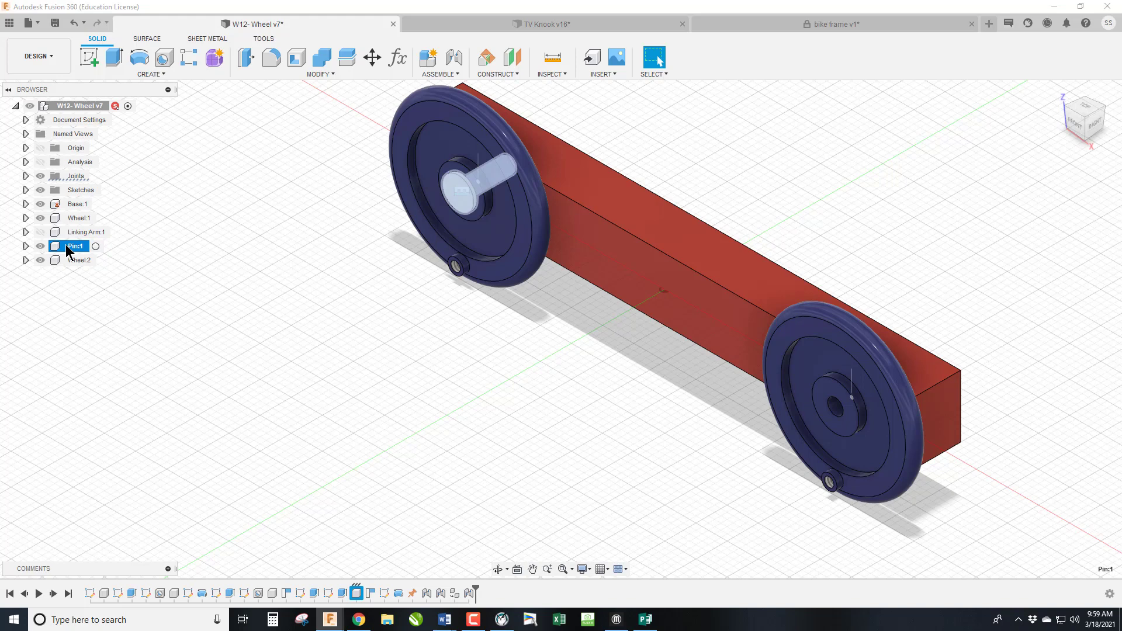
key(ctrl+c)
key(ctrl+v)
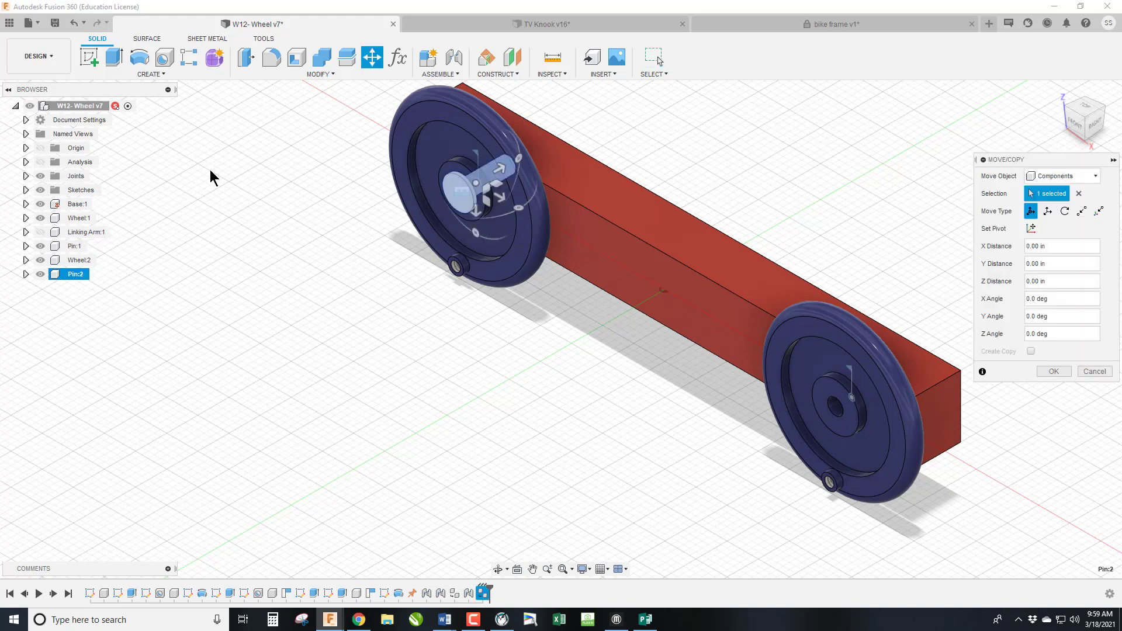
click(1053, 372)
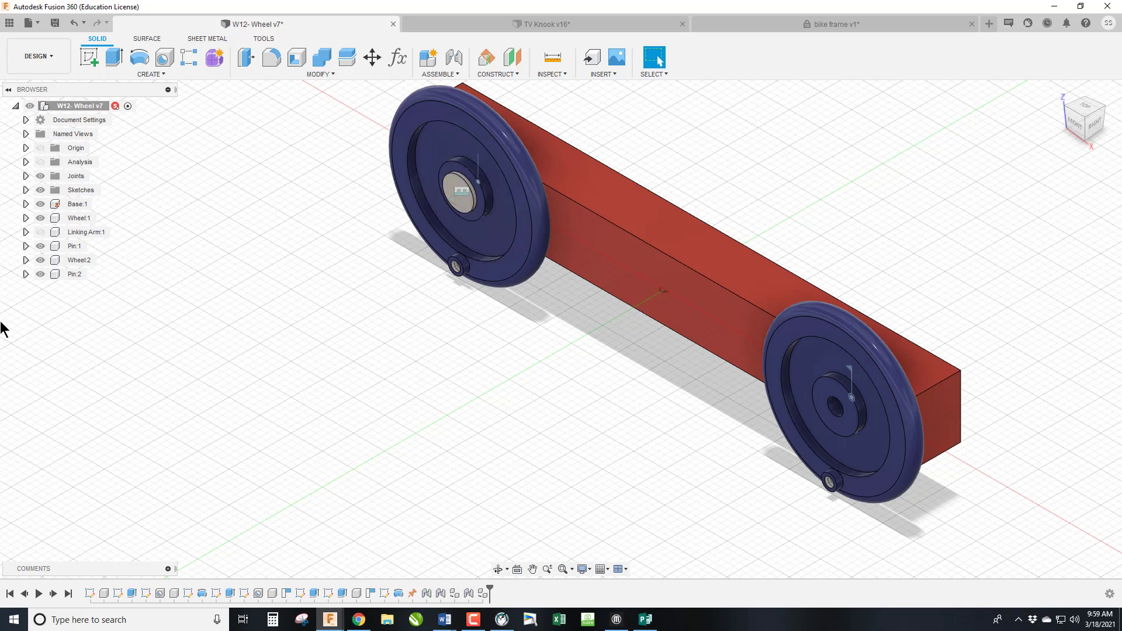
Hide Wheel:1 so the pin is visible.
click(41, 260)
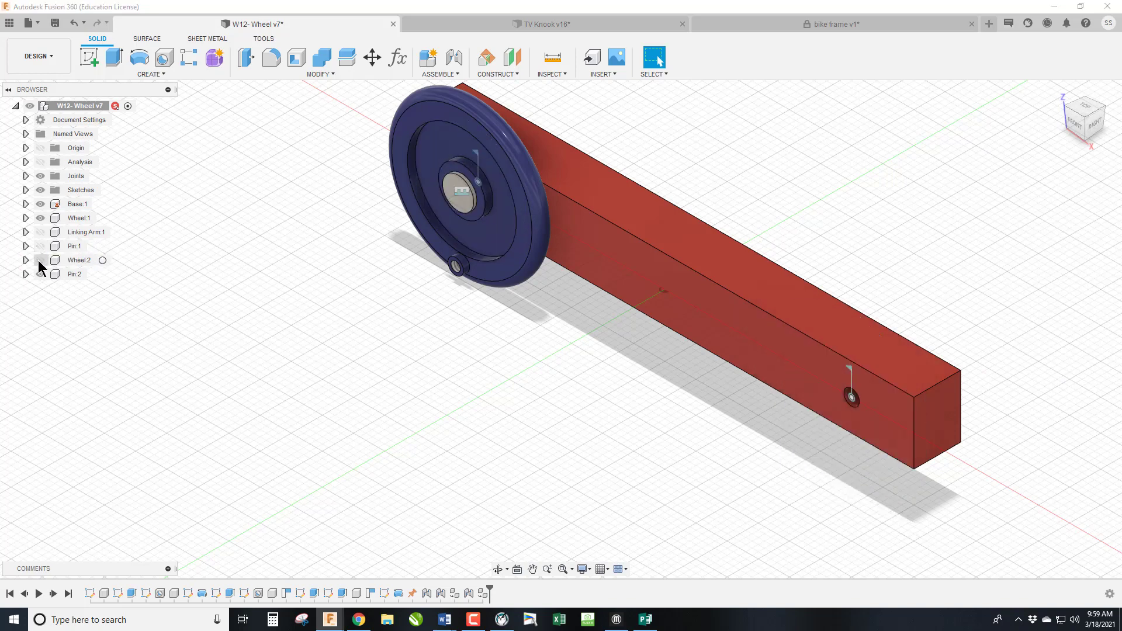
click(37, 261)
click(43, 219)
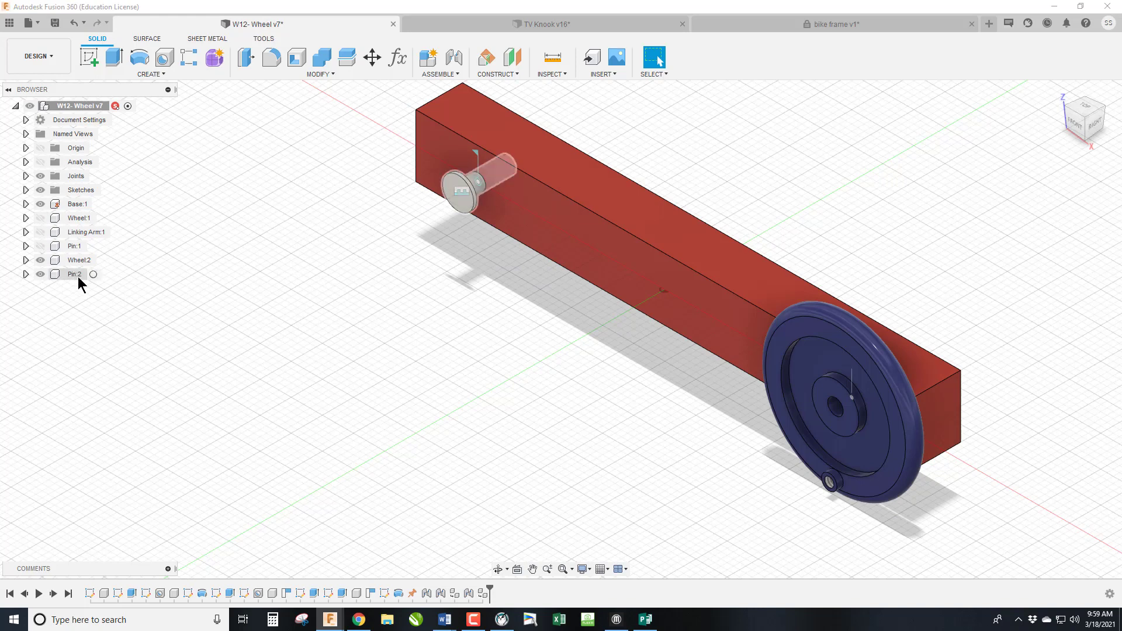
Joint Pin:2's head to Wheel:2's centre hole with a 0.01 in offset.
key(j)
scroll(444, 199, up, 5)
click(495, 188)
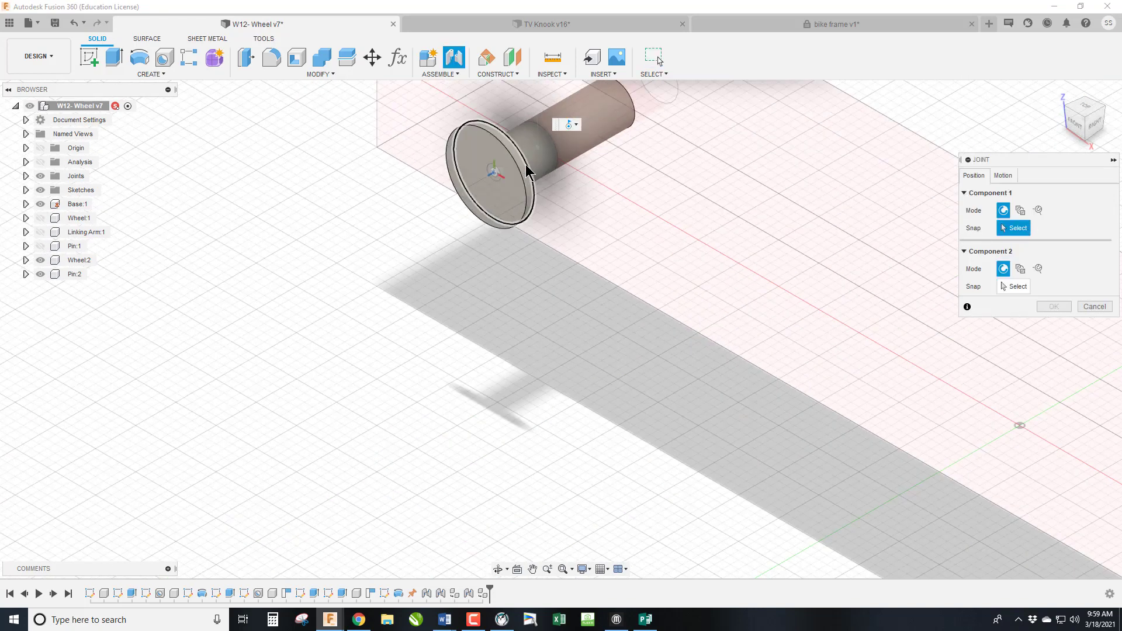
scroll(385, 226, down, 3)
scroll(387, 227, down, 3)
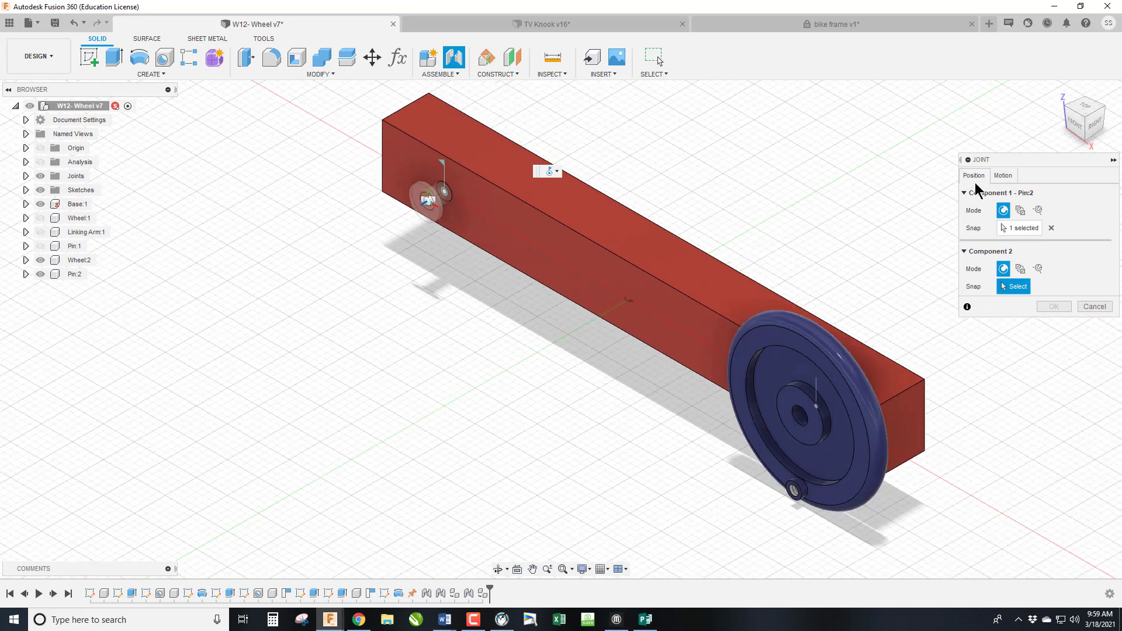
click(1003, 176)
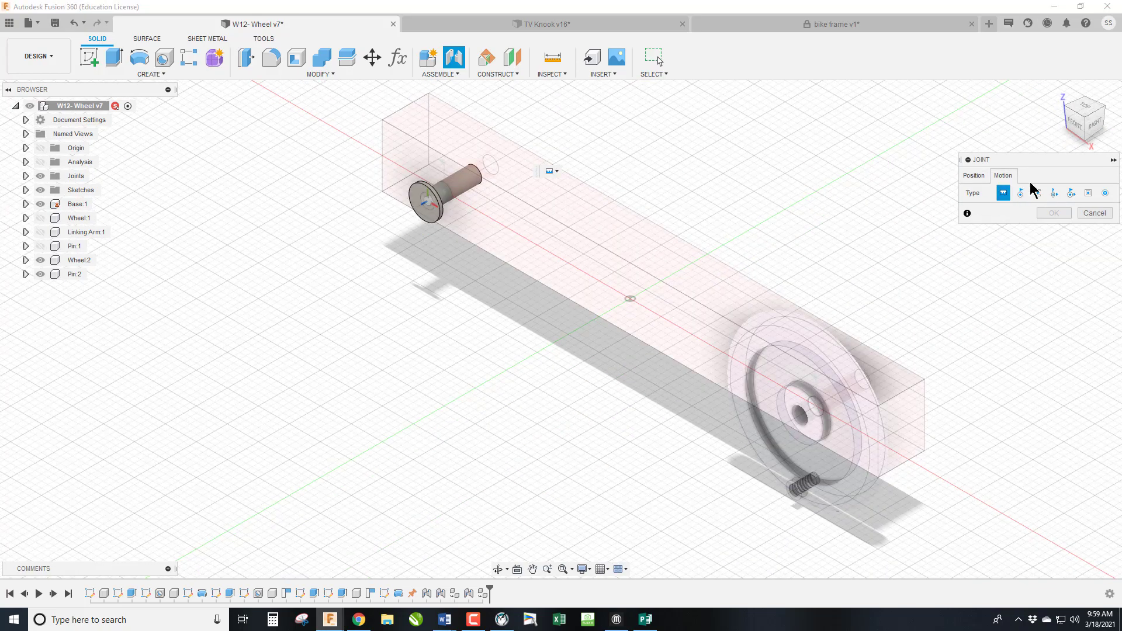
scroll(812, 459, up, 3)
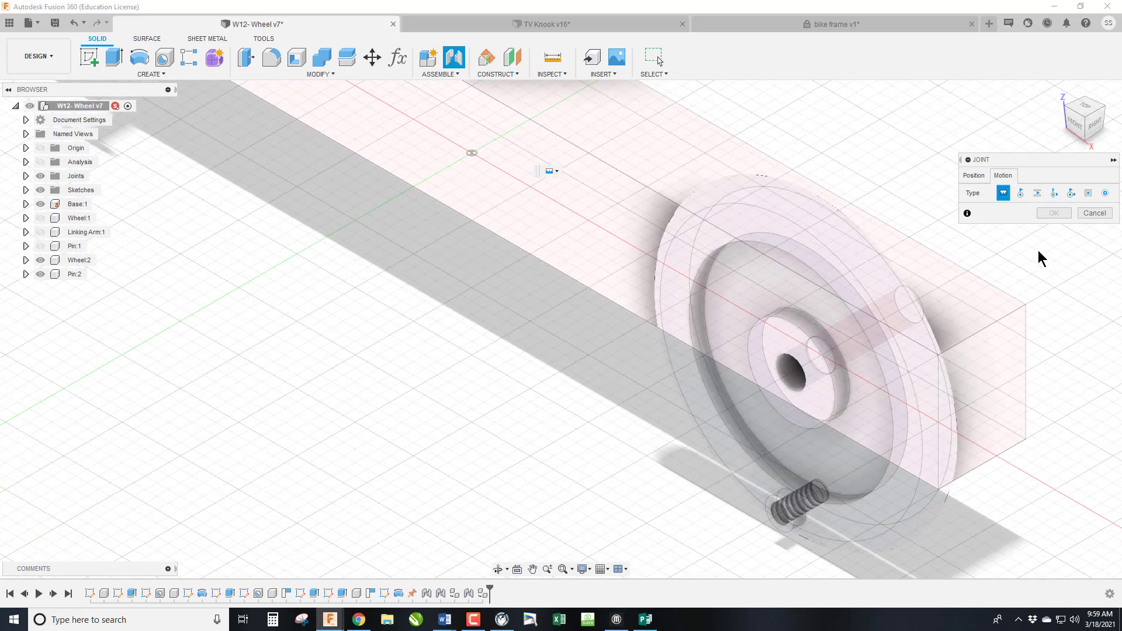
click(972, 176)
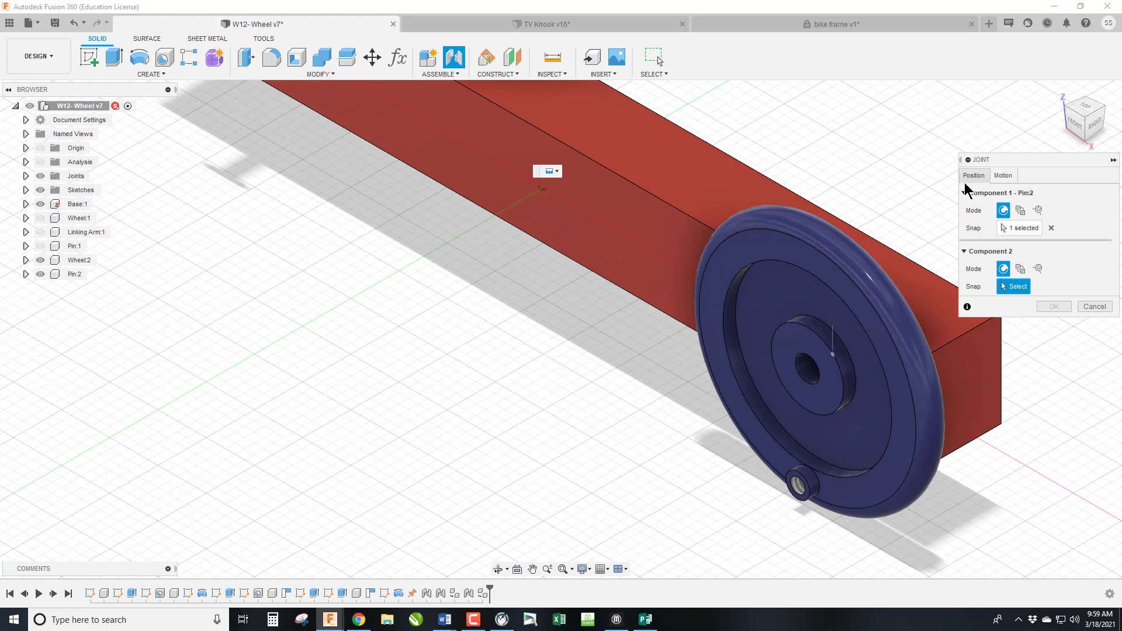
click(815, 384)
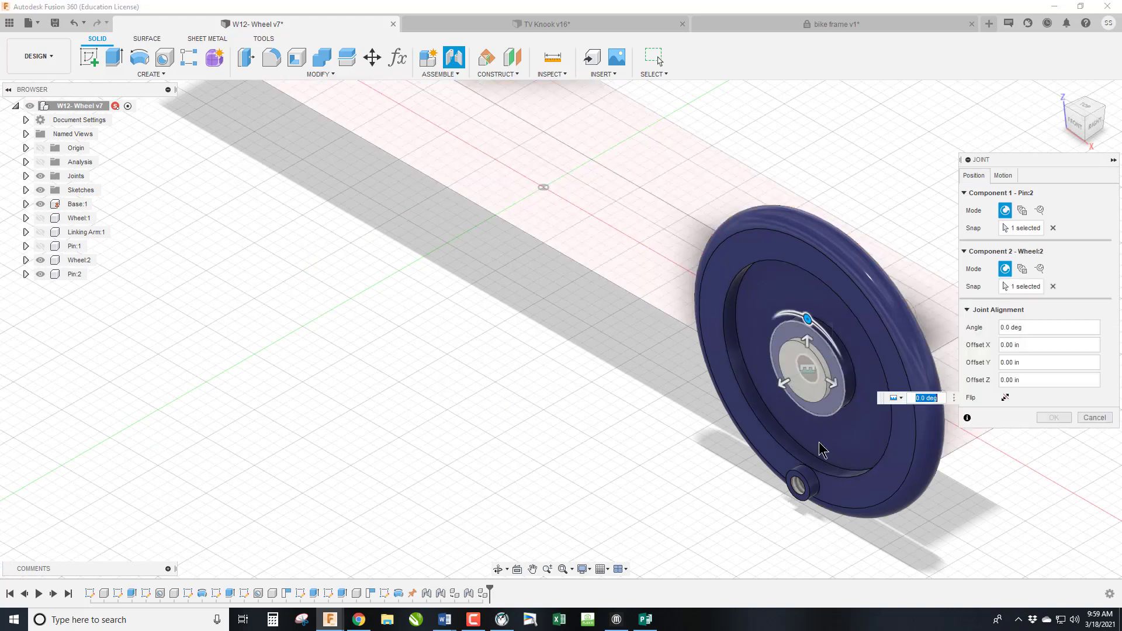
click(783, 384)
text(.01)
key(Return)
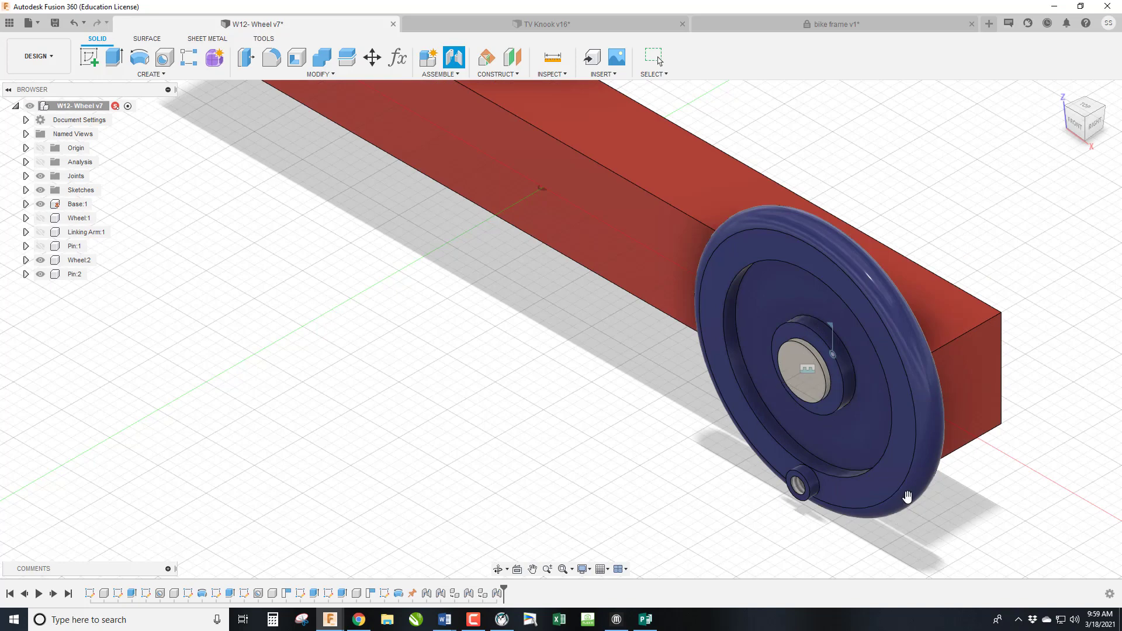
Show Wheel:1 and Pin:1, rotate both wheels' small holes, then show Linking Arm:1.
scroll(908, 497, down, 5)
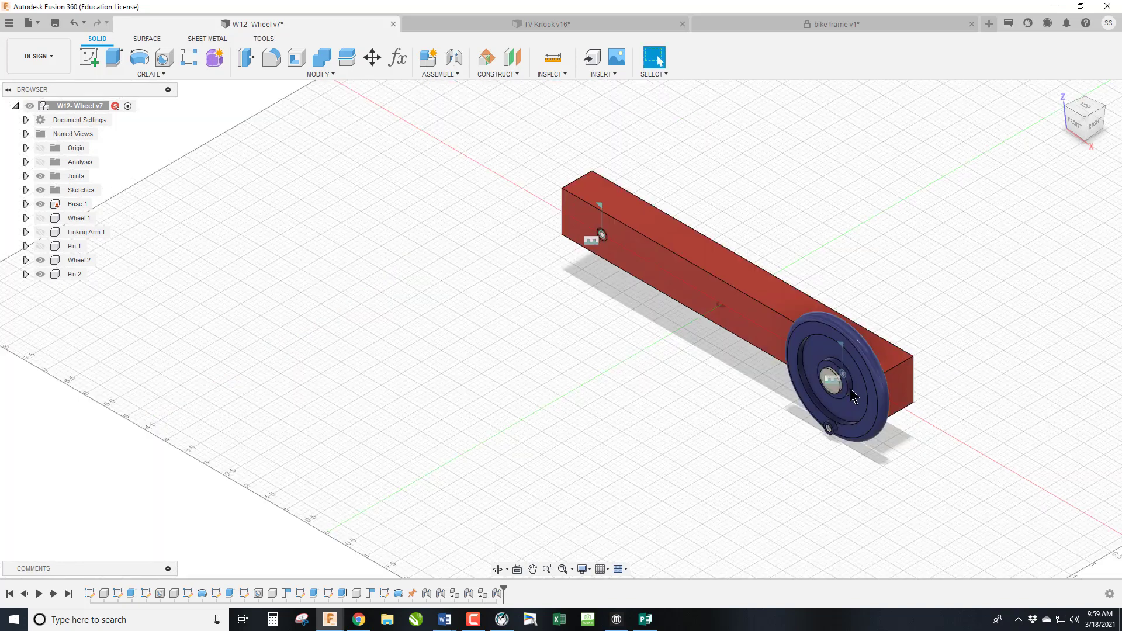
click(39, 232)
click(38, 218)
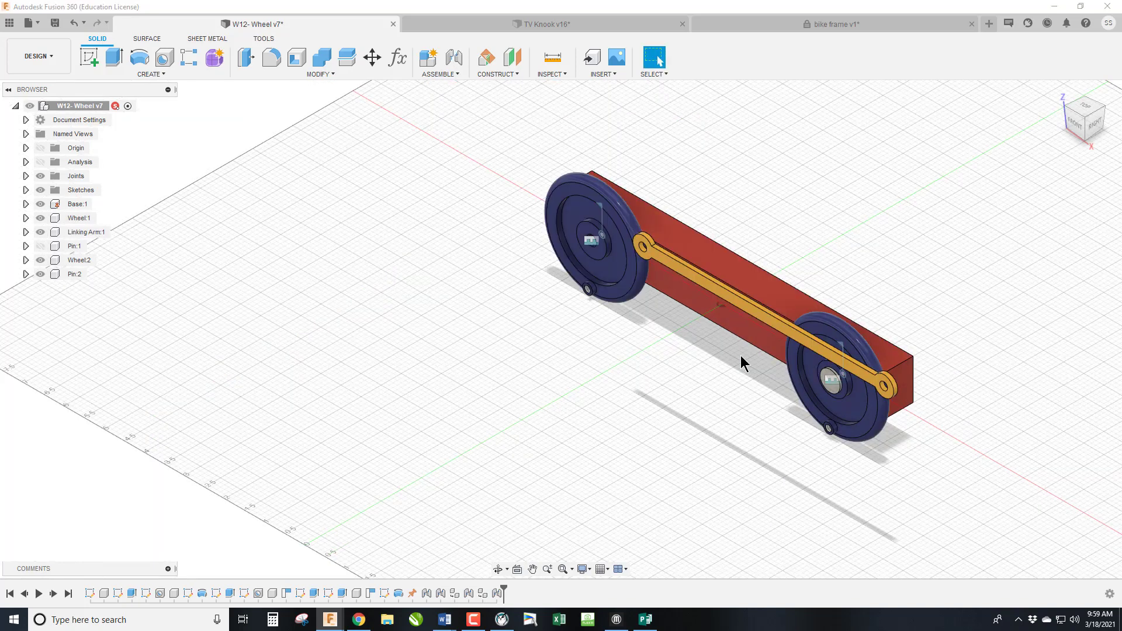
click(40, 246)
click(40, 232)
drag(822, 329, 785, 392)
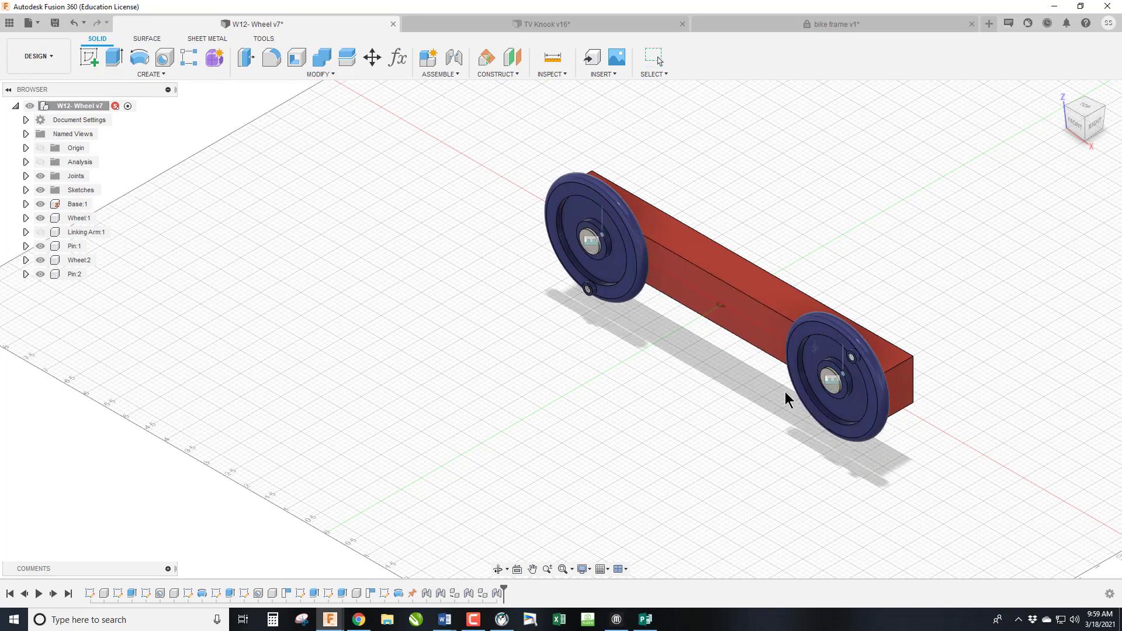
drag(601, 272, 566, 267)
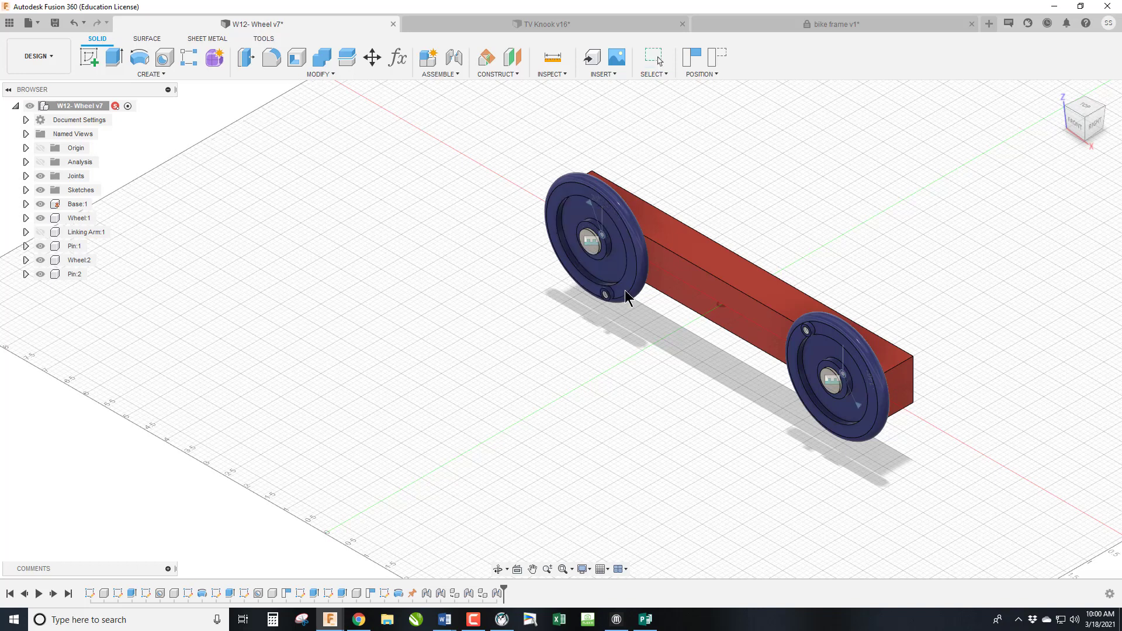
click(40, 233)
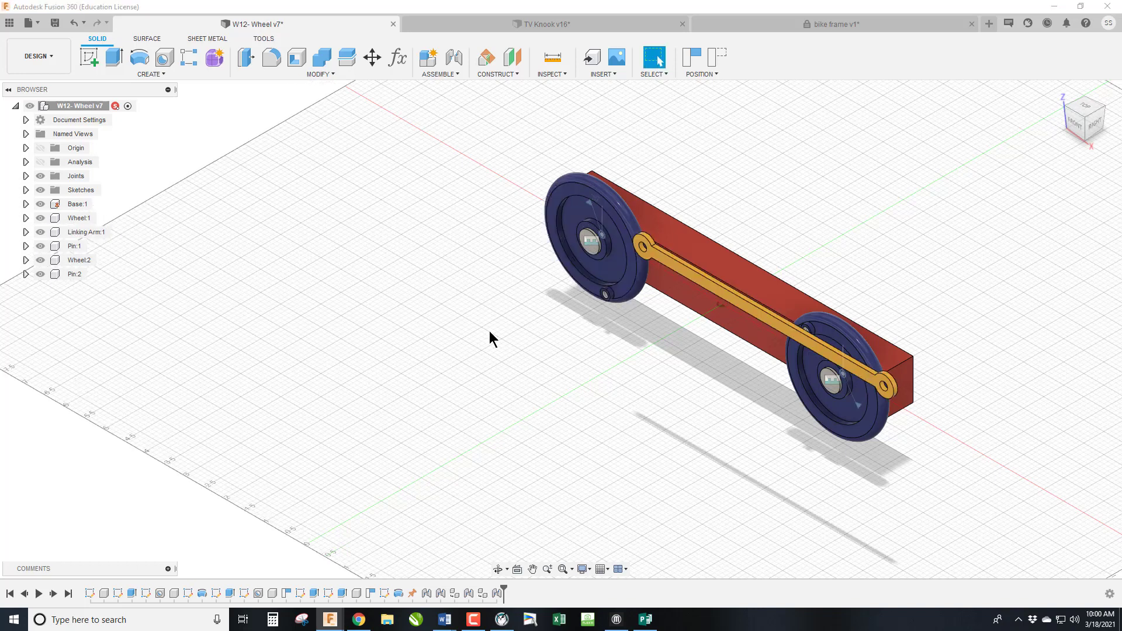
Attach the linking arm's end hole to Wheel:1's small hole with a revolute joint.
key(j)
scroll(570, 283, up, 8)
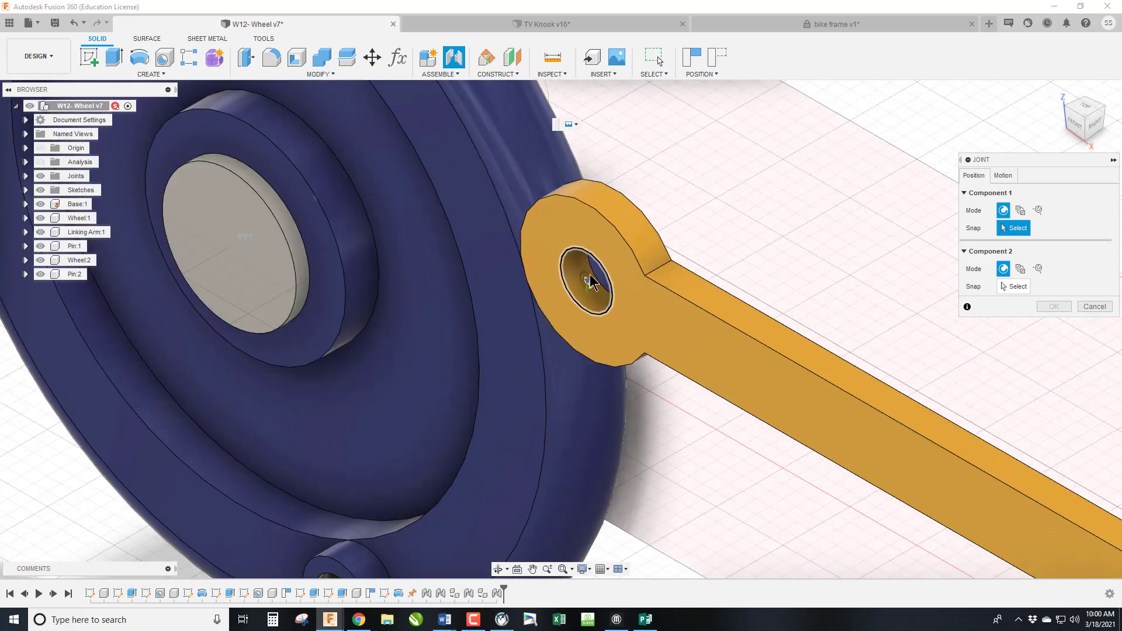
scroll(592, 282, up, 4)
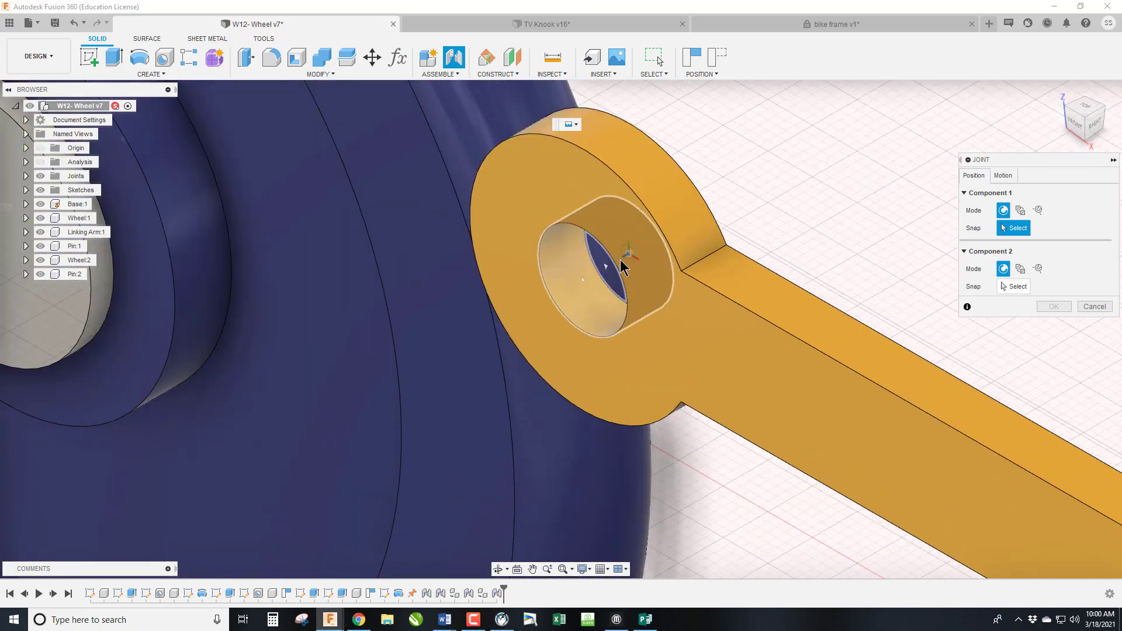
click(623, 268)
scroll(409, 226, down, 8)
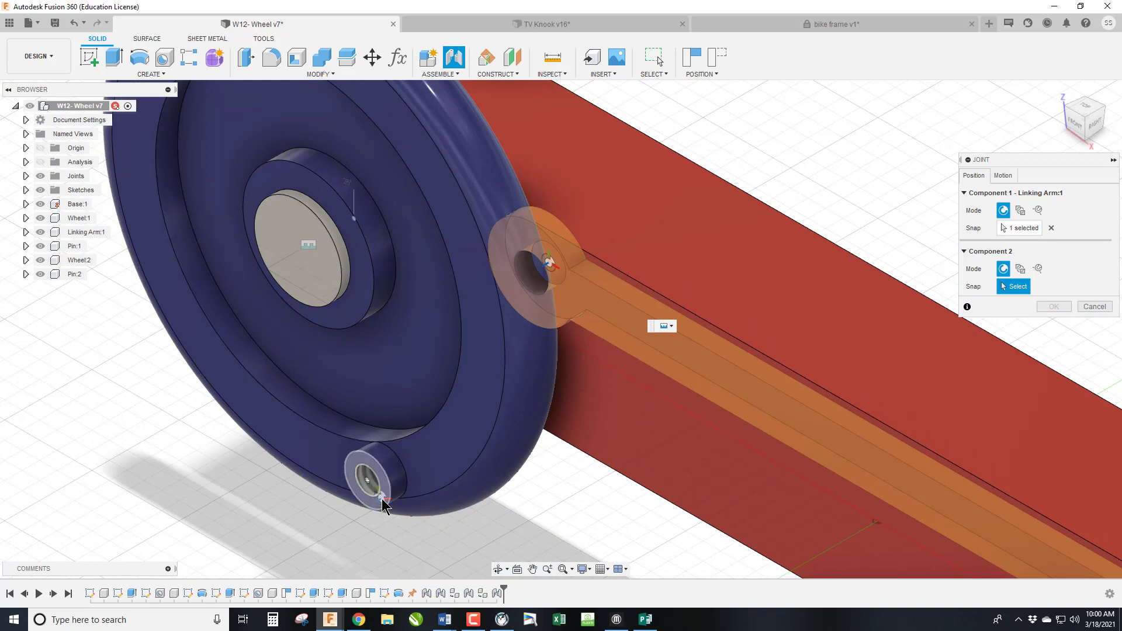
click(383, 504)
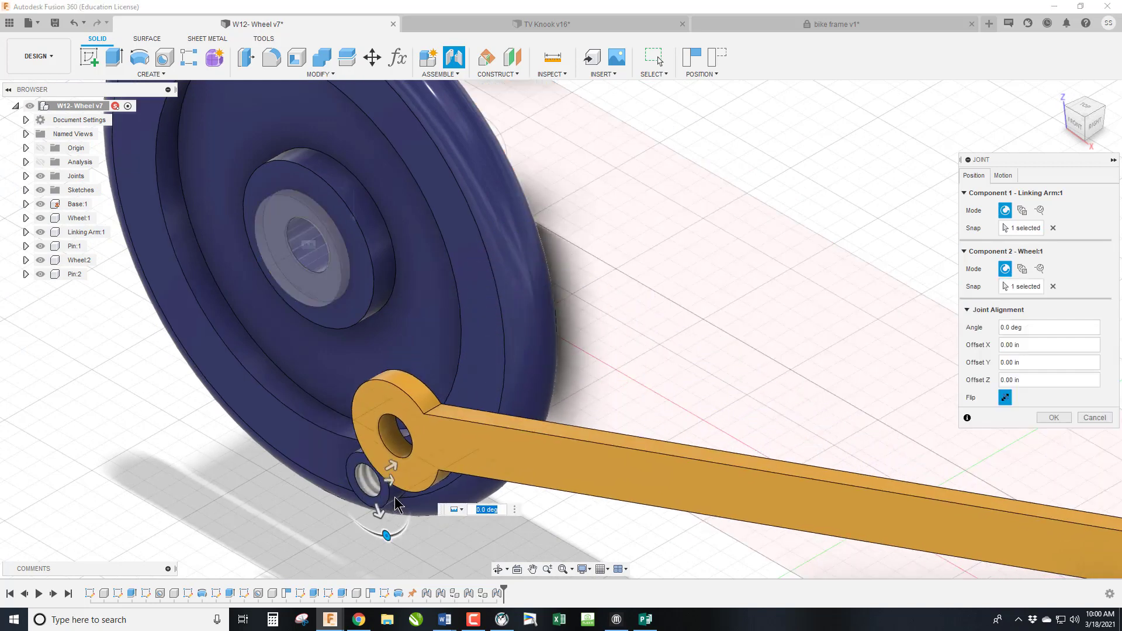
click(1003, 176)
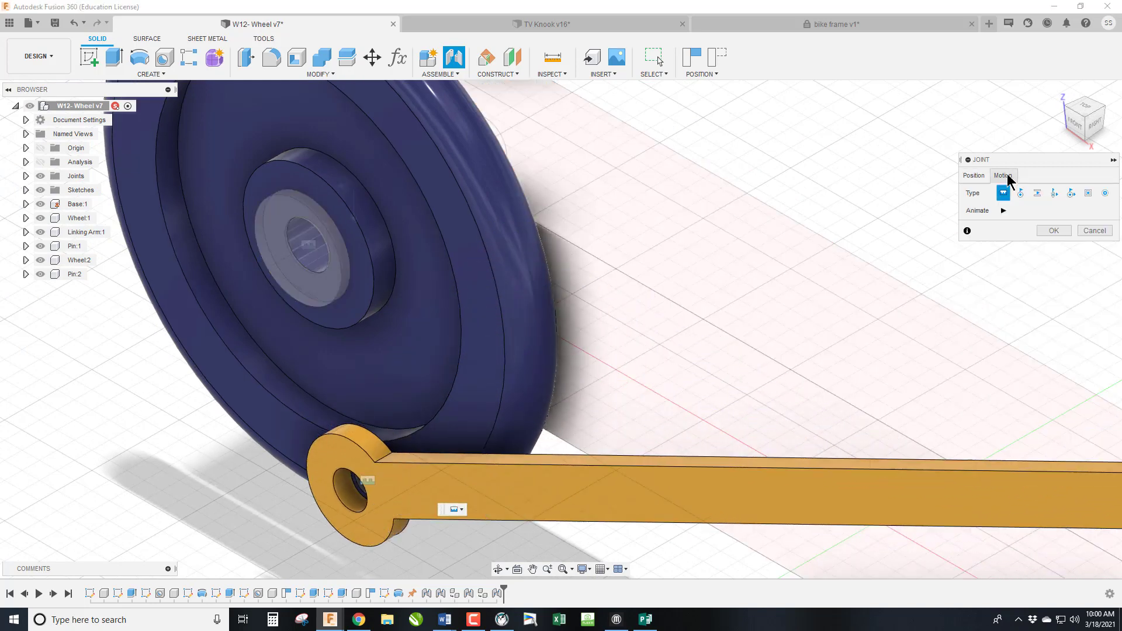
click(1020, 193)
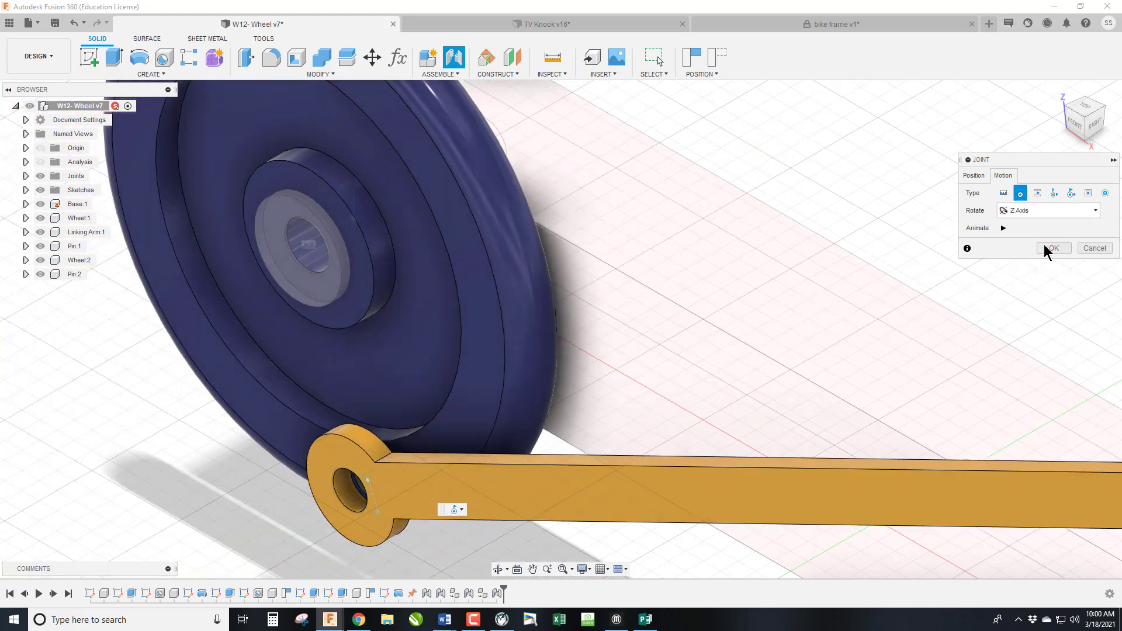
click(1047, 247)
scroll(917, 251, down, 5)
Start a joint from the arm's other end hole to Wheel:2's small hole at 180 deg.
key(j)
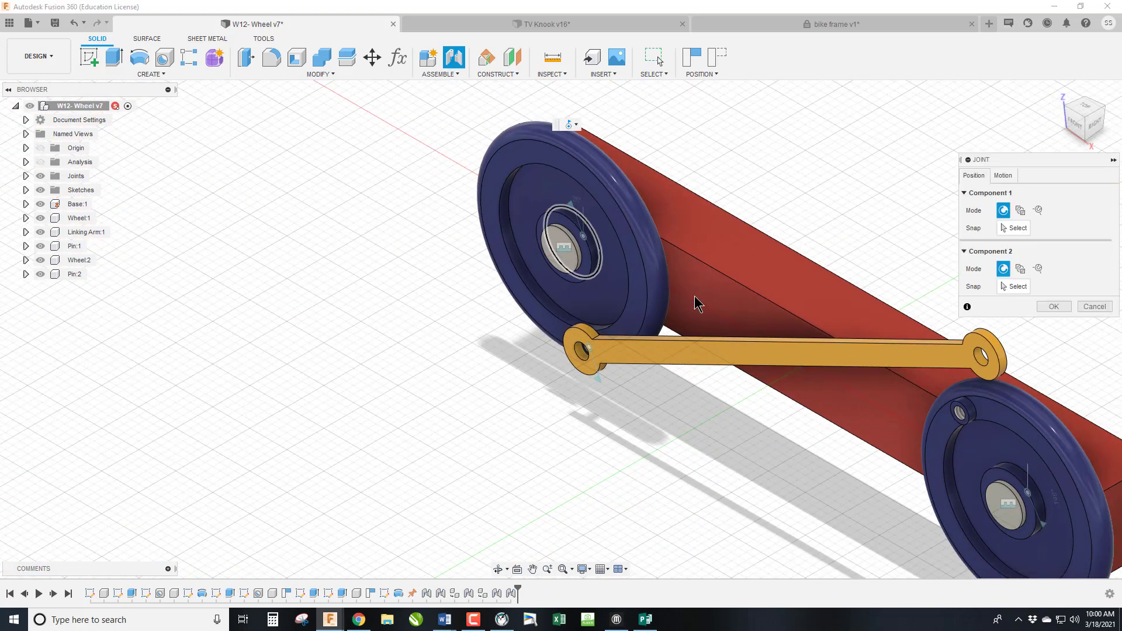
scroll(977, 333, up, 5)
scroll(877, 318, down, 3)
scroll(900, 334, up, 4)
scroll(901, 333, up, 3)
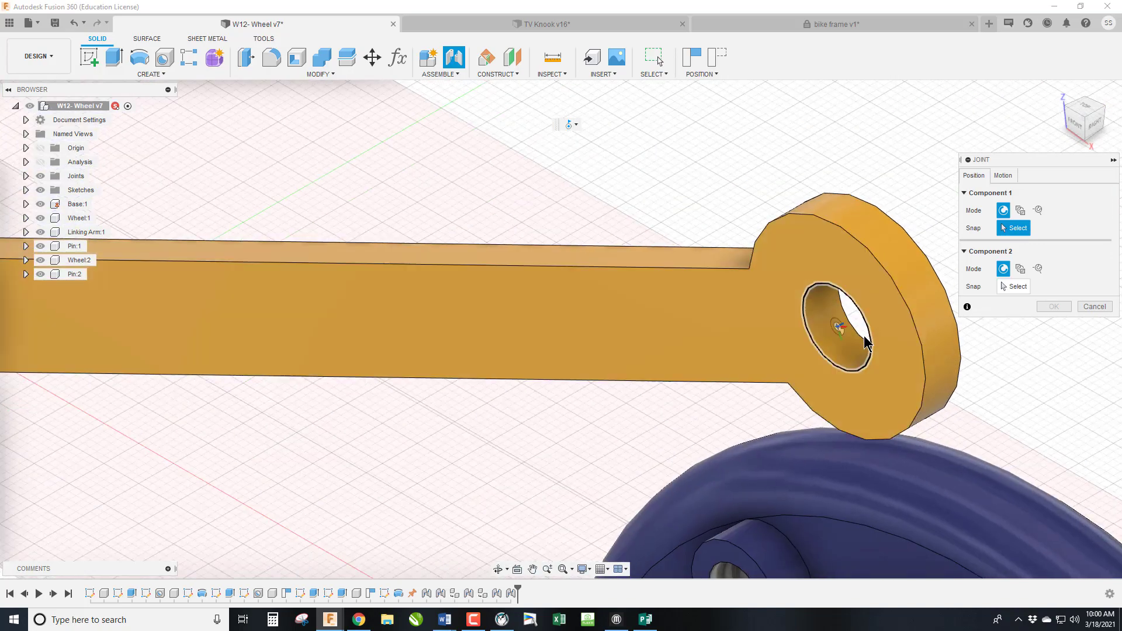
click(873, 304)
scroll(848, 298, down, 5)
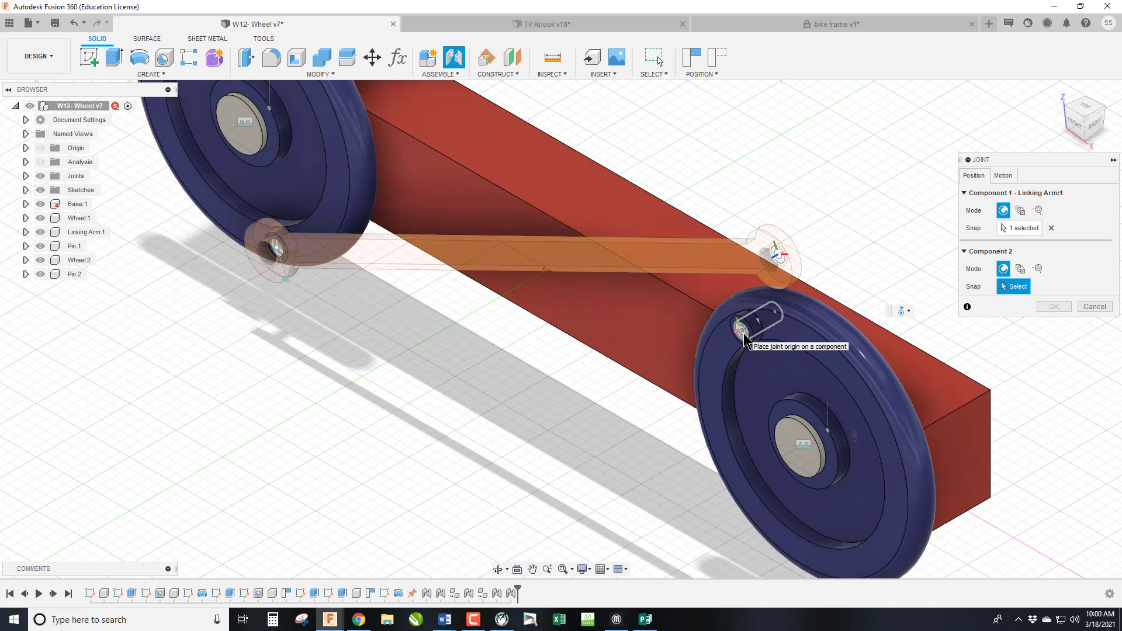
click(744, 342)
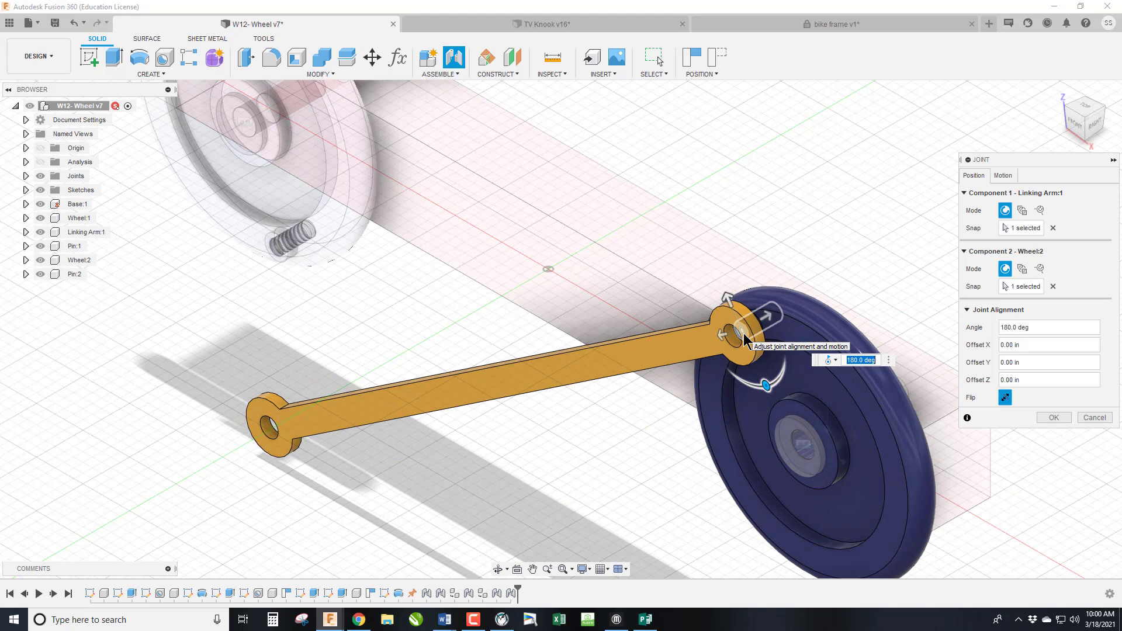
Commit the arm-to-Wheel:2 joint, turn the linked wheels, and zoom out.
click(1054, 418)
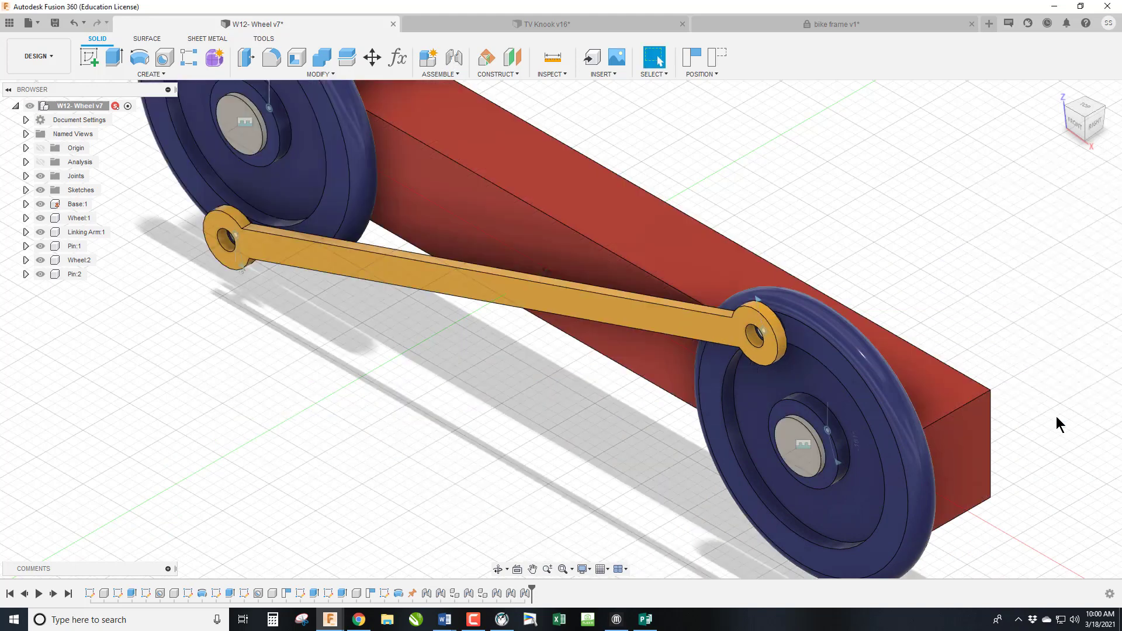
drag(598, 383, 614, 342)
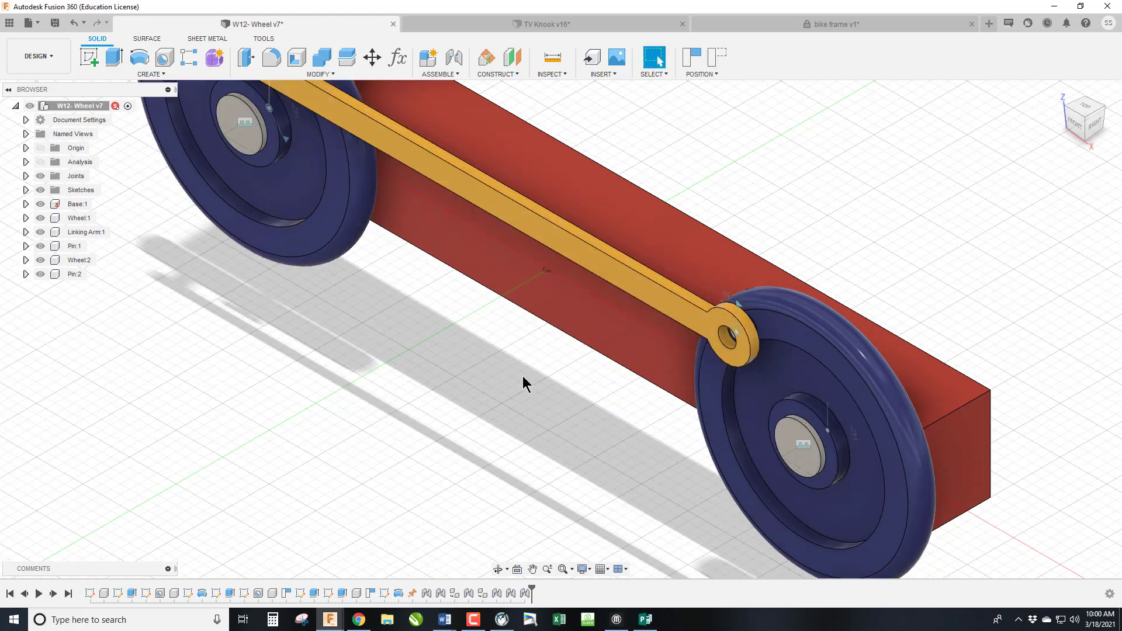
scroll(585, 389, down, 3)
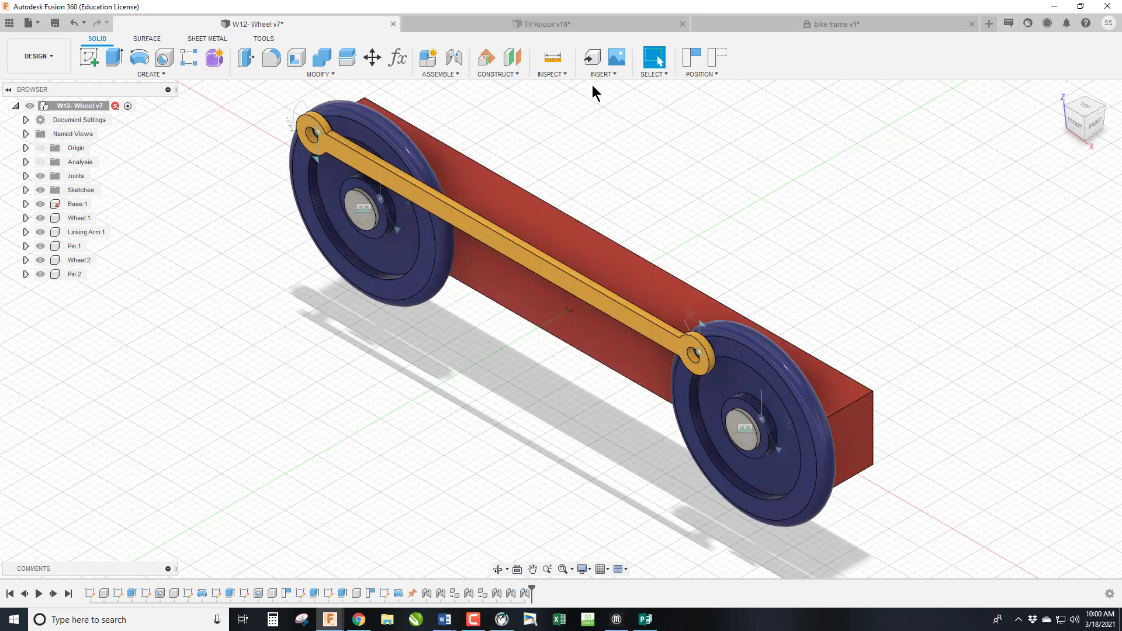
Open Insert McMaster-Carr Component and search the catalog for 92949a240.
click(610, 77)
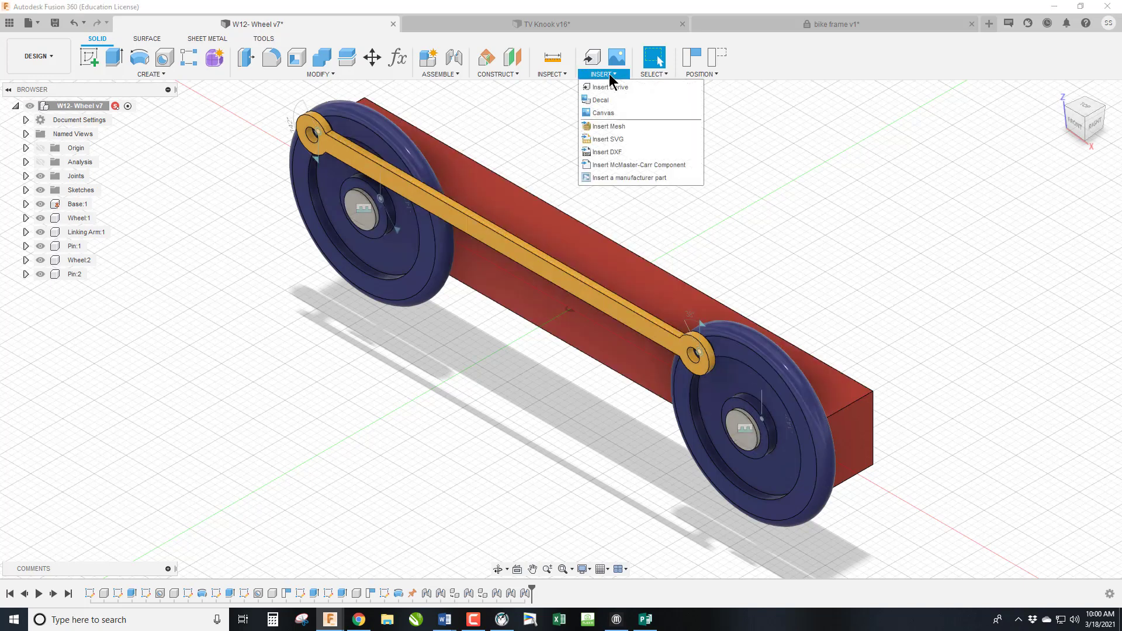
click(616, 155)
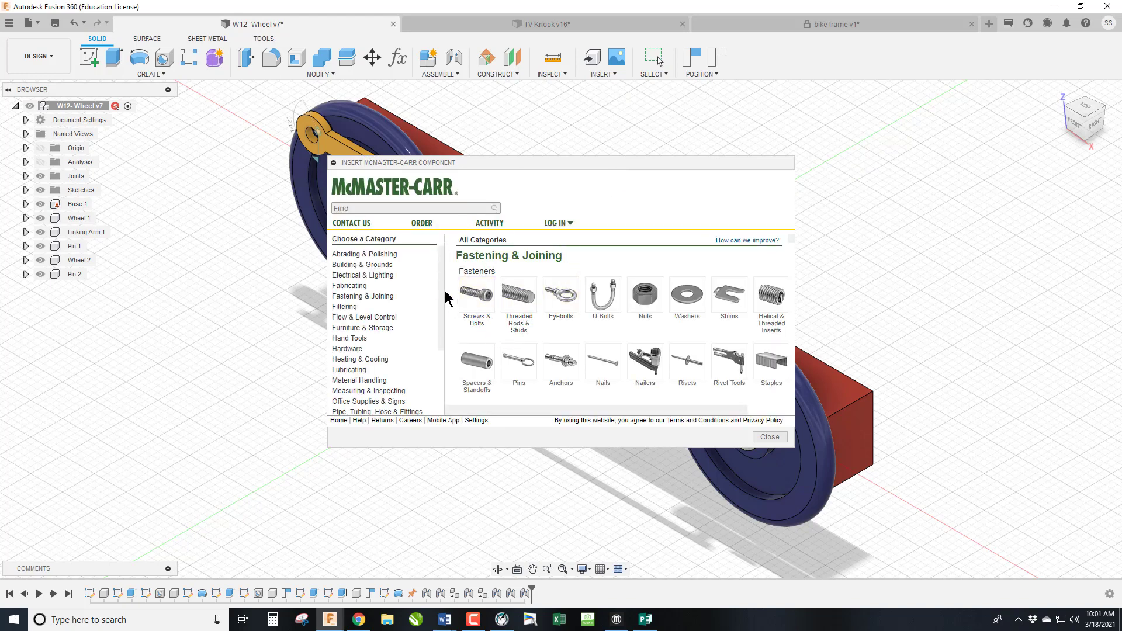
click(386, 211)
text(interested in program)
drag(421, 210, 295, 221)
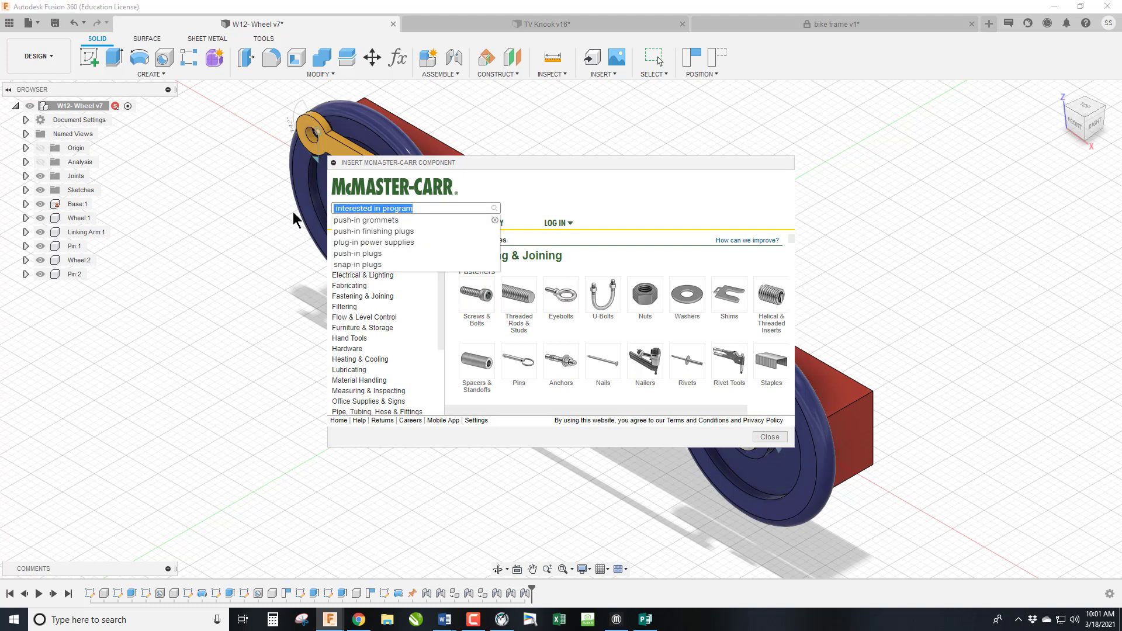
key(BackSpace)
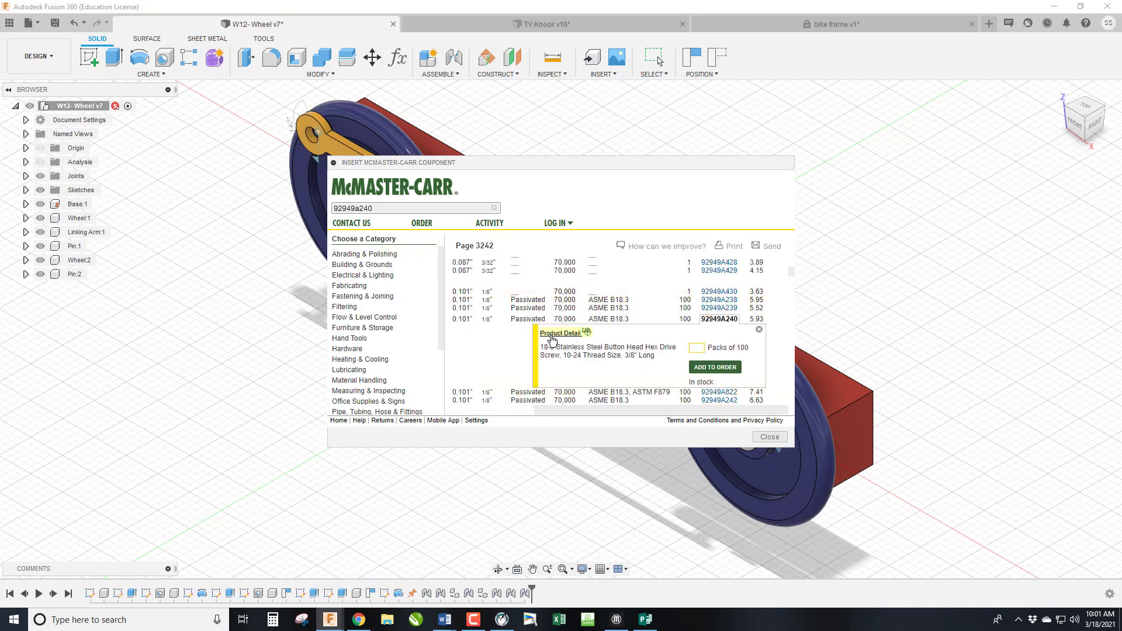
click(339, 207)
Download button head screw 92949A240 as a 3-D STEP model.
click(560, 333)
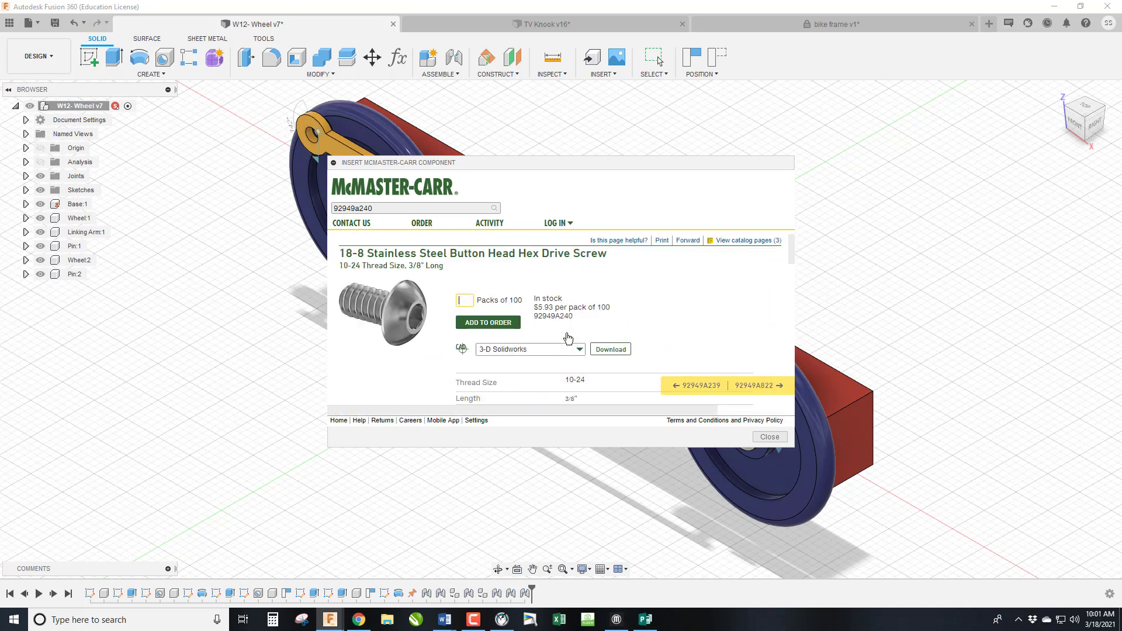
click(526, 349)
scroll(523, 356, down, 1)
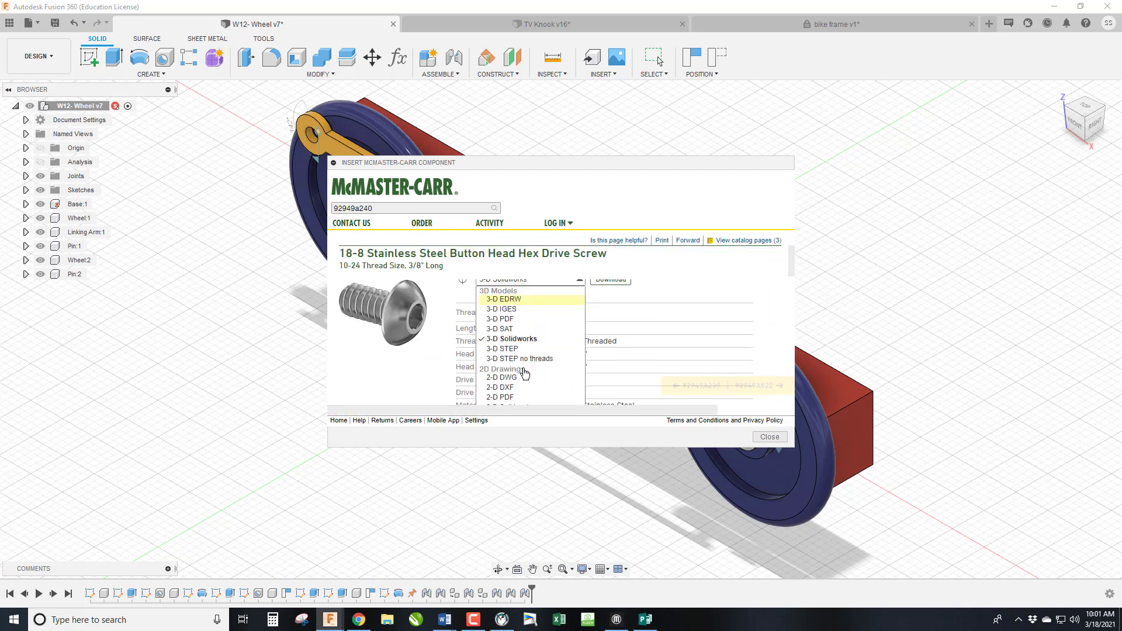
click(518, 349)
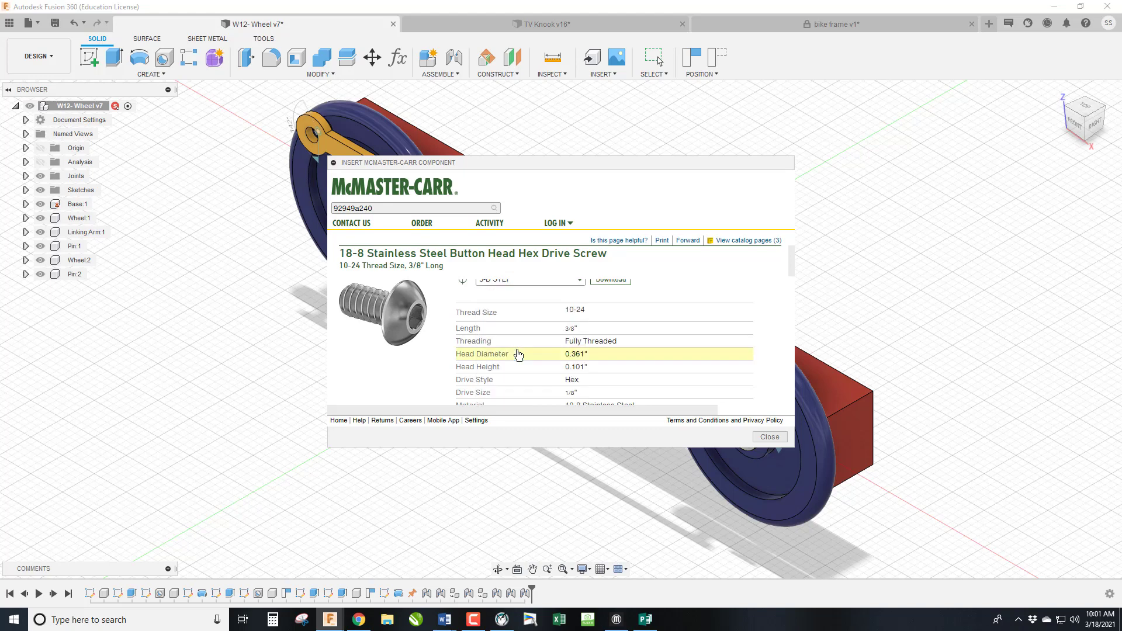
scroll(519, 354, up, 1)
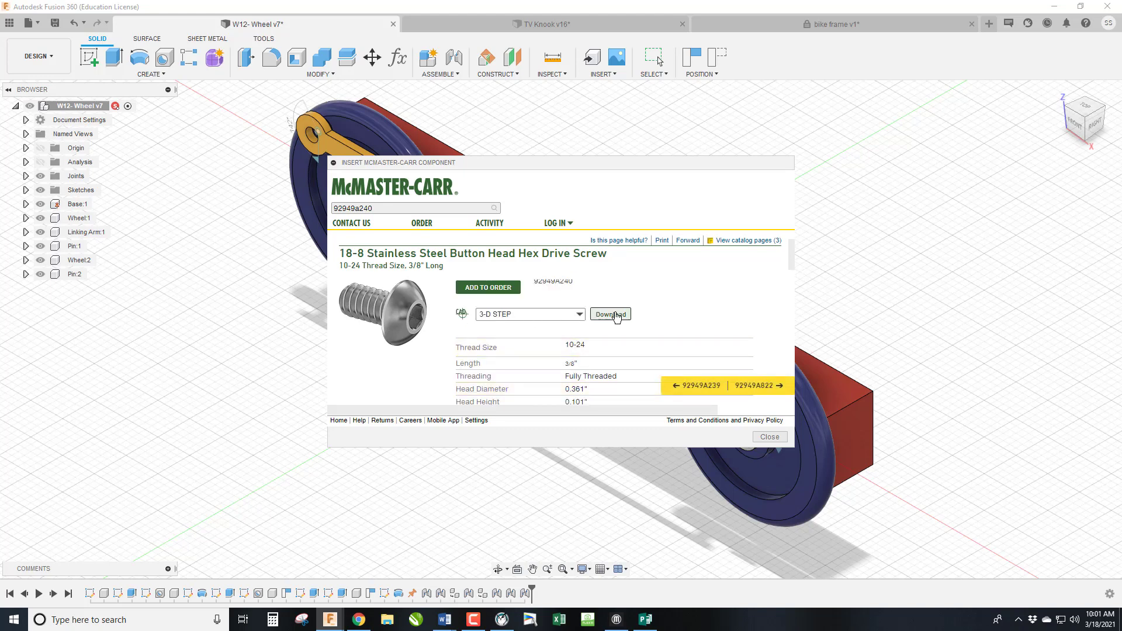
click(611, 316)
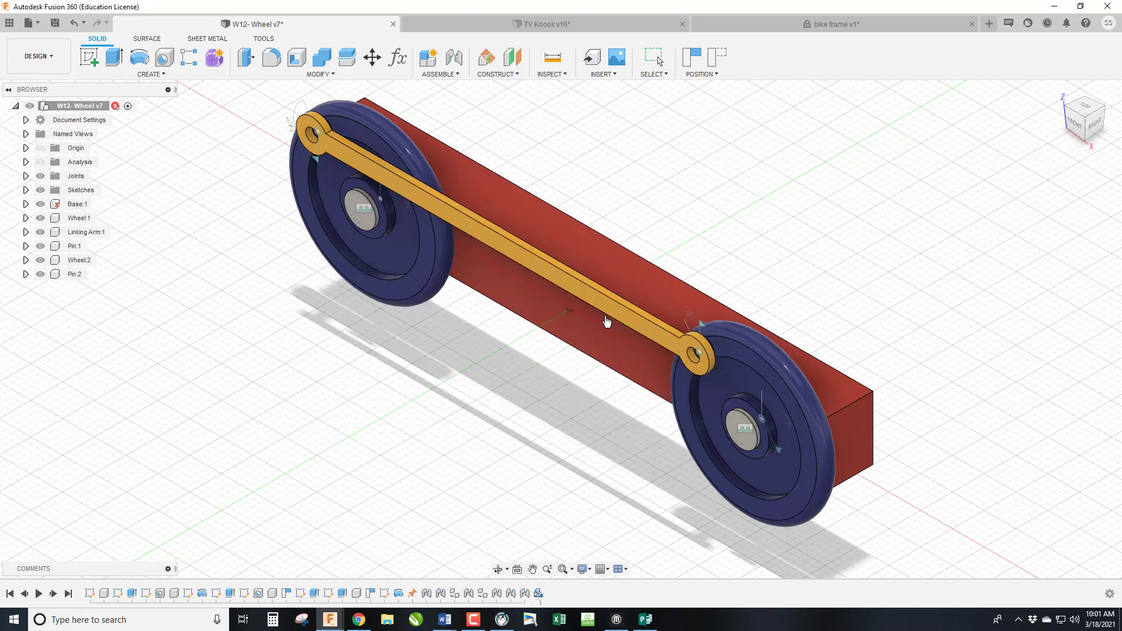
Raise the inserted screw 2.60 in and start a Rigid joint for it.
drag(554, 309, 561, 176)
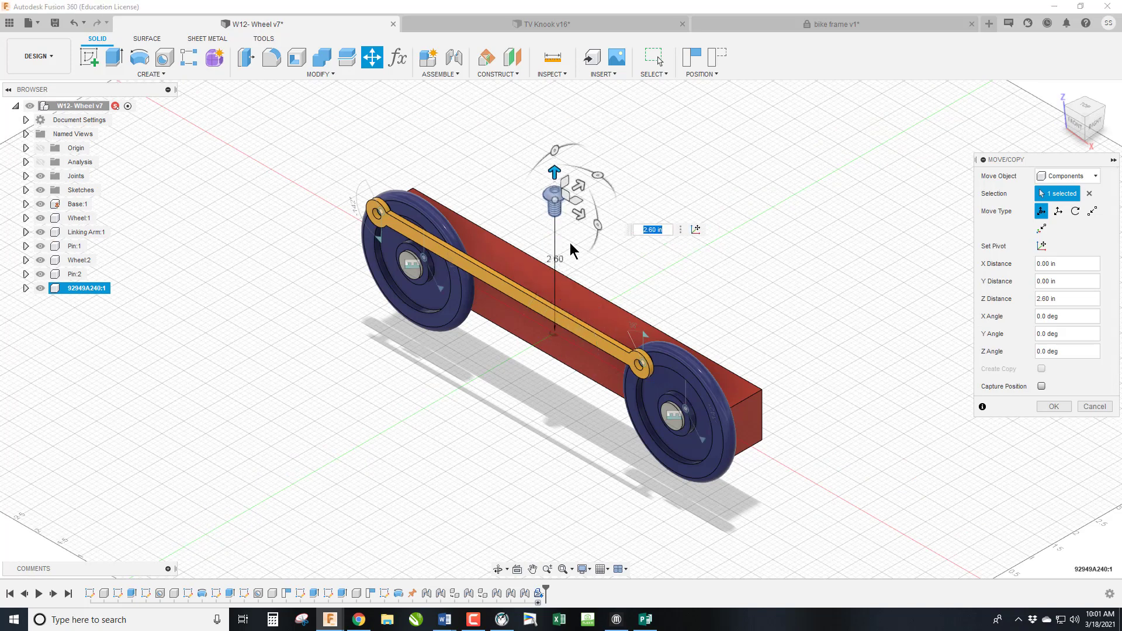
click(1058, 407)
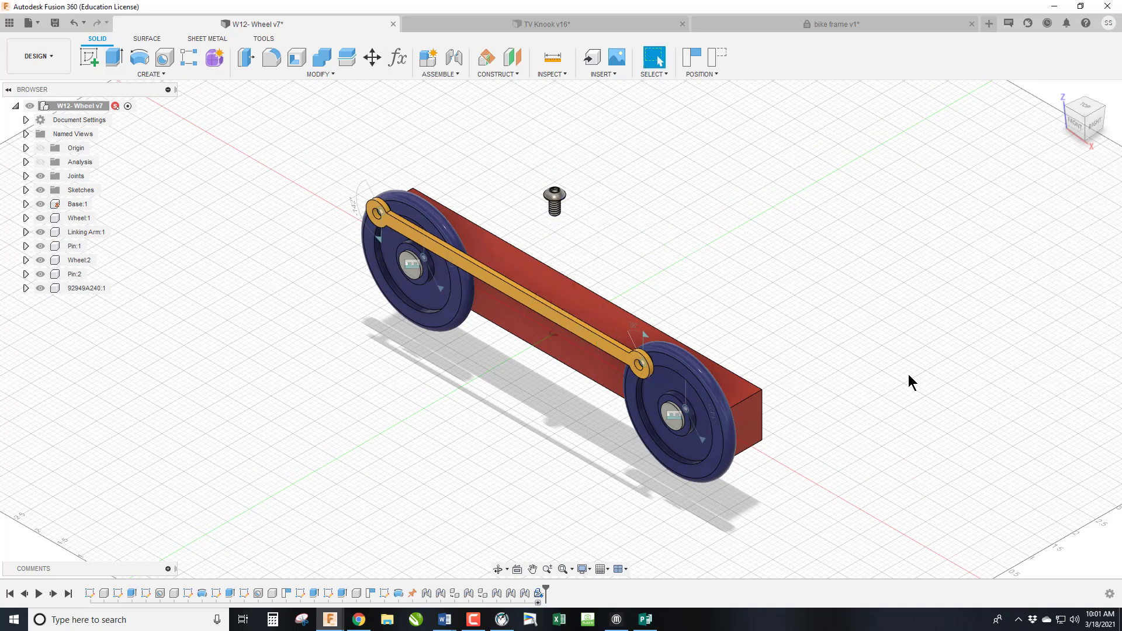
key(j)
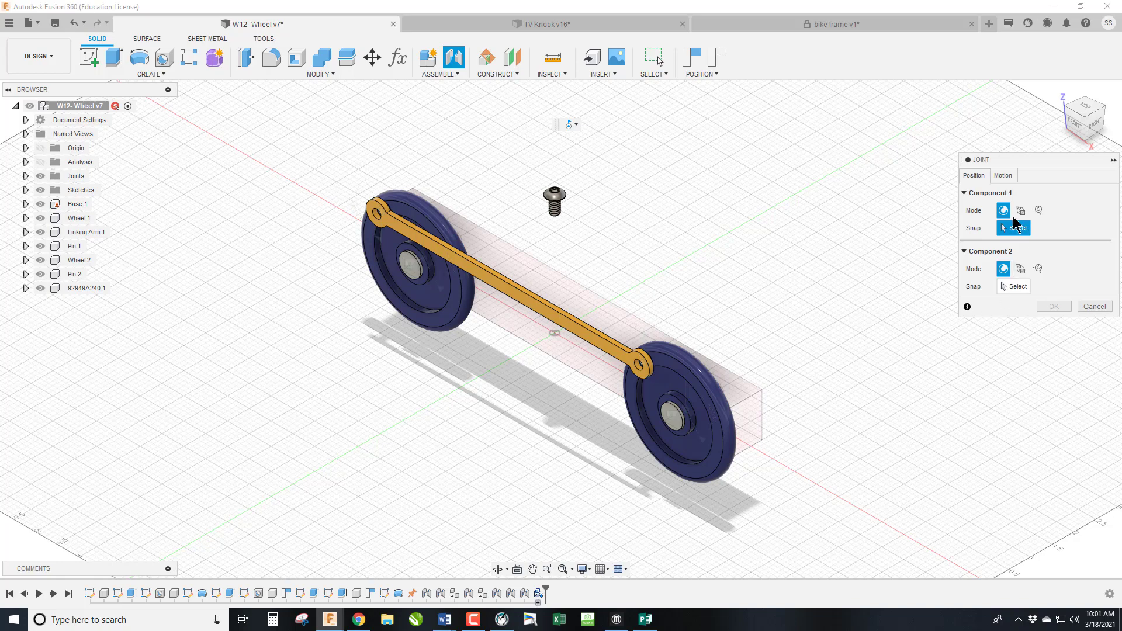
click(1003, 176)
click(1005, 197)
Snap the screw head onto the linking arm's end hole at the left wheel.
scroll(570, 208, up, 5)
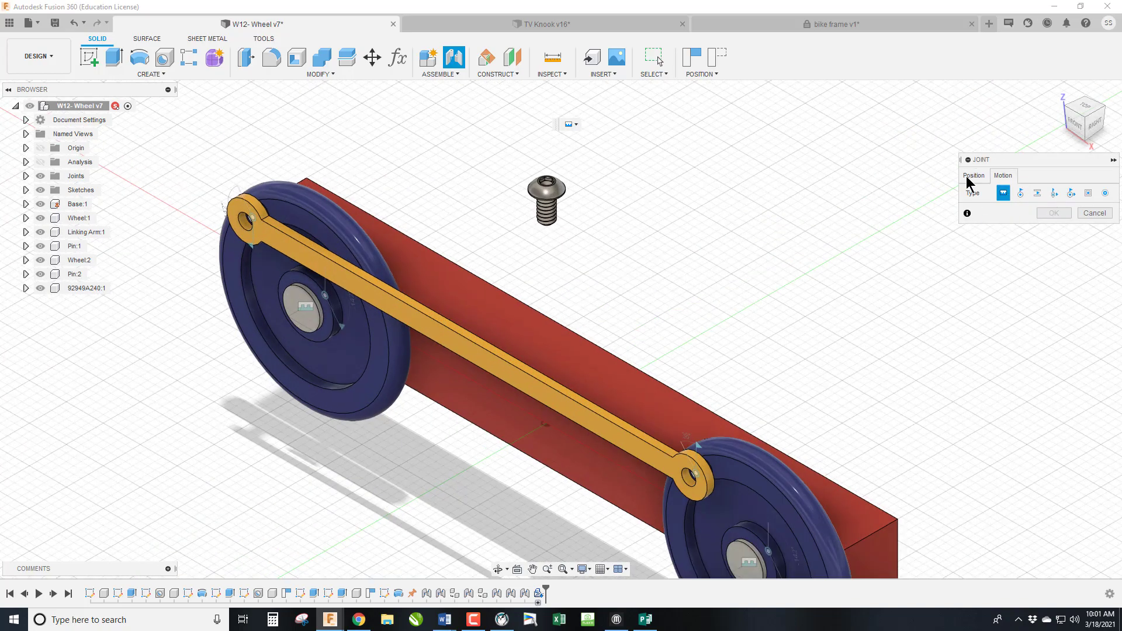
drag(1080, 128, 1077, 89)
scroll(561, 117, up, 10)
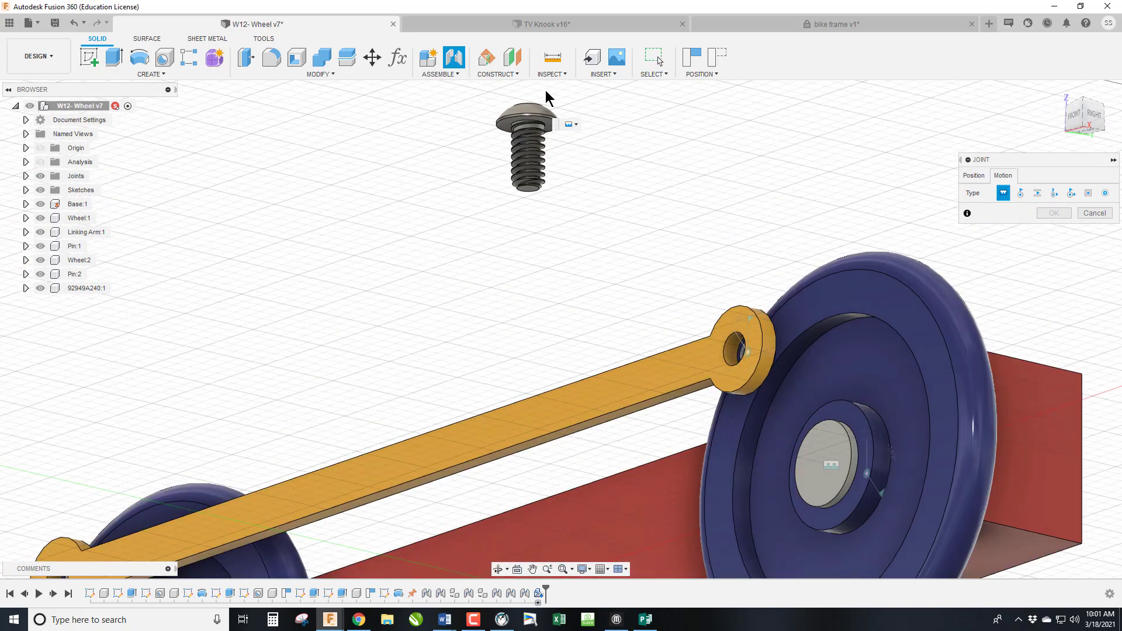
click(973, 175)
scroll(546, 166, up, 3)
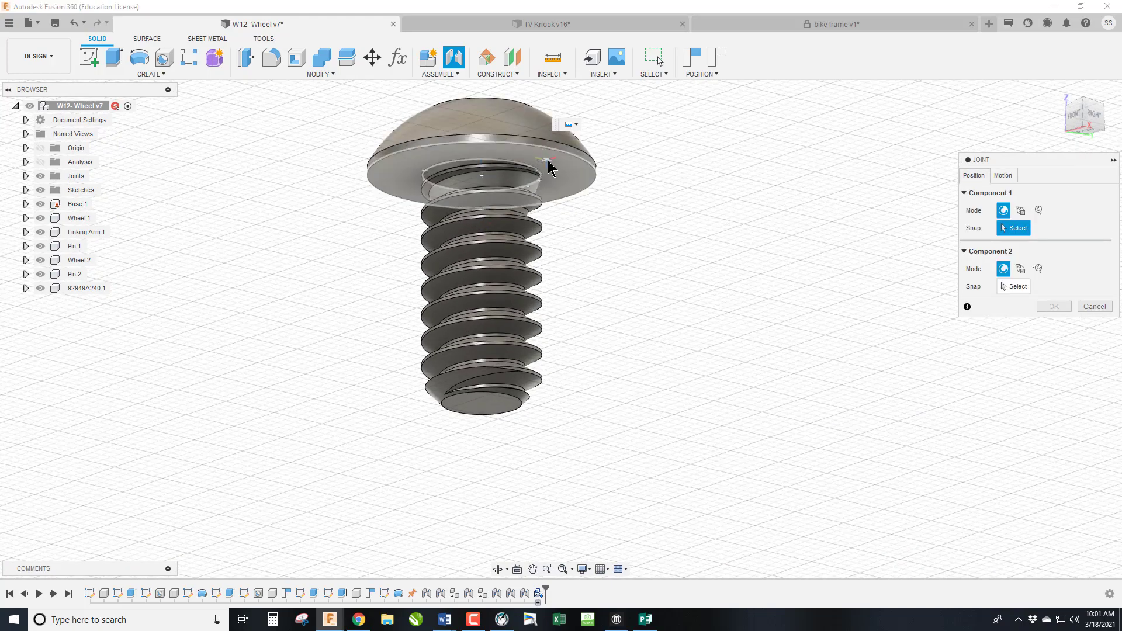
click(490, 175)
scroll(556, 174, down, 8)
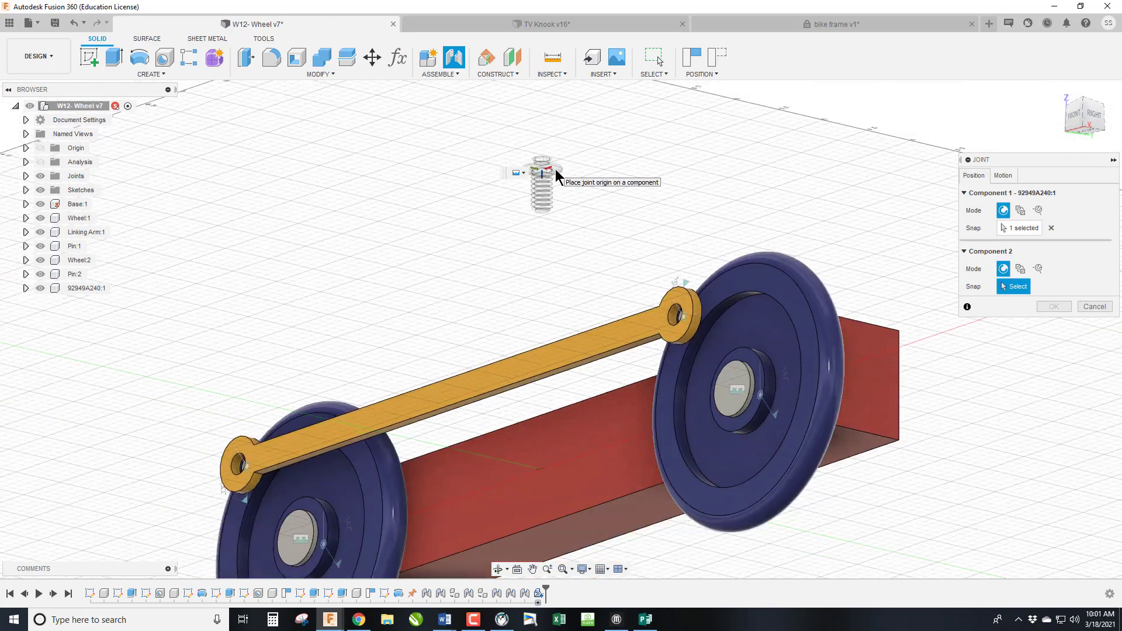
click(241, 466)
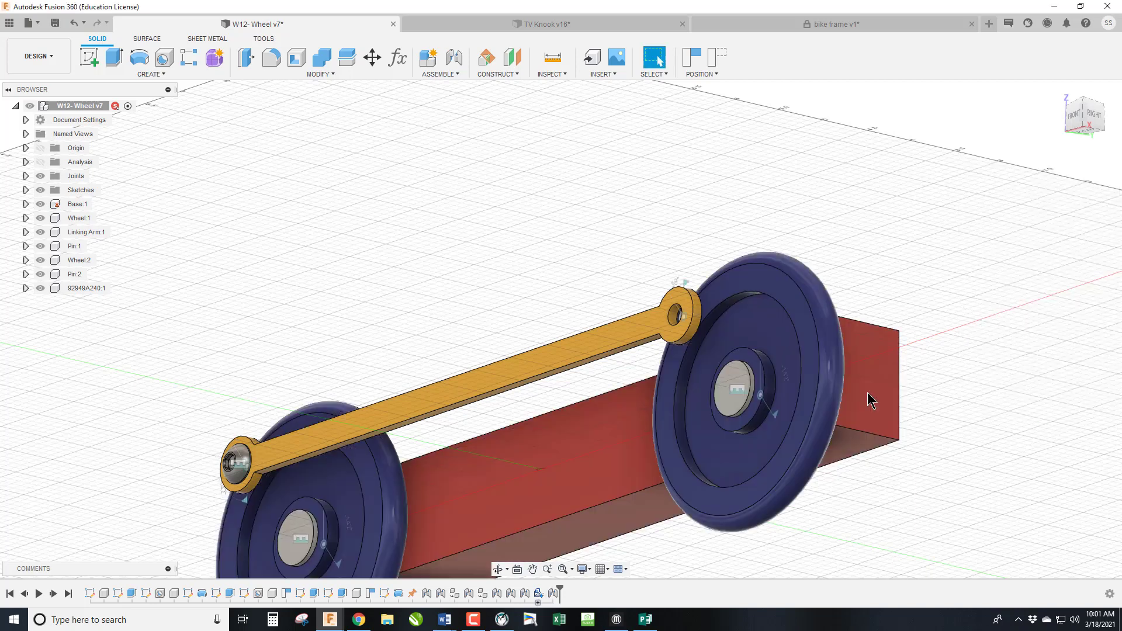
Finish the first screw's rigid joint, then paste a copy of 92949A240 moved aside.
click(1054, 418)
click(73, 289)
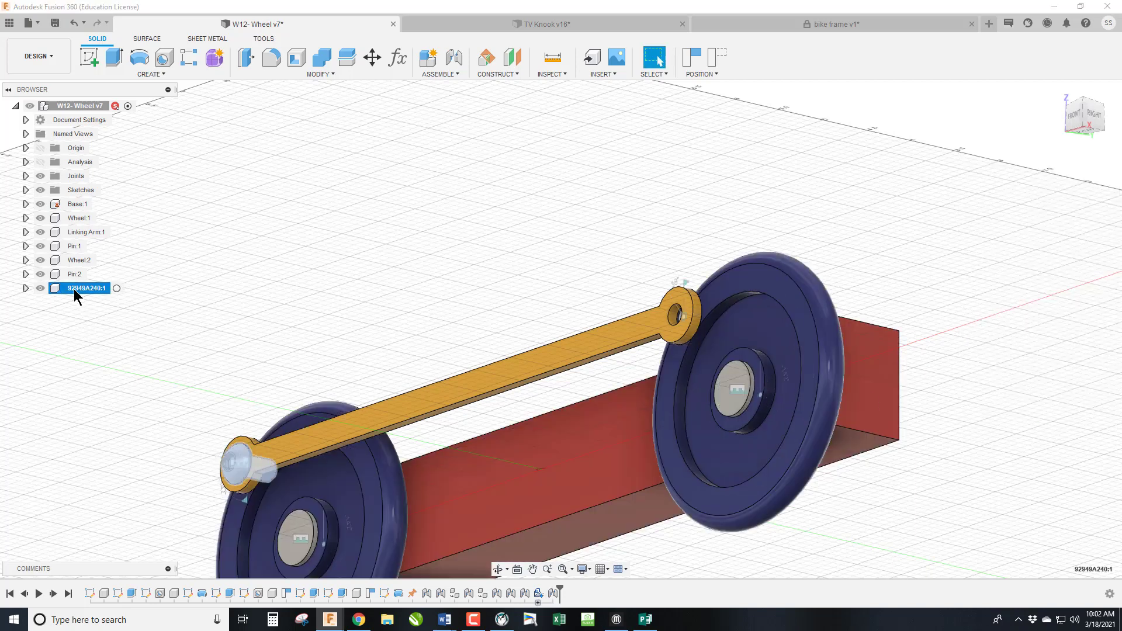
key(j)
click(575, 328)
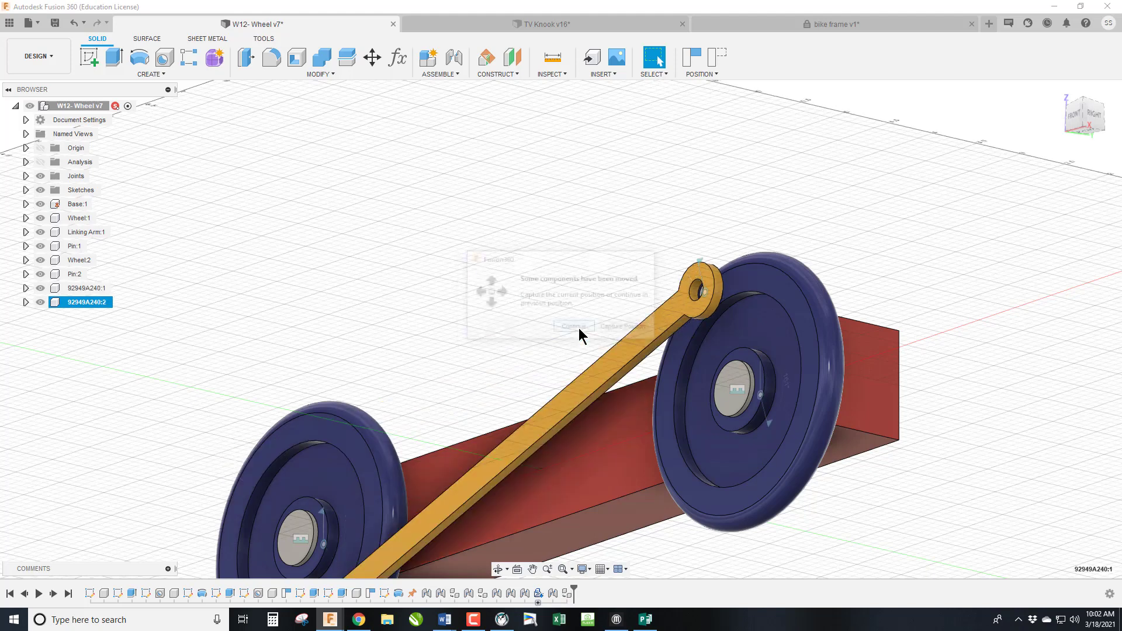
key(ctrl+v)
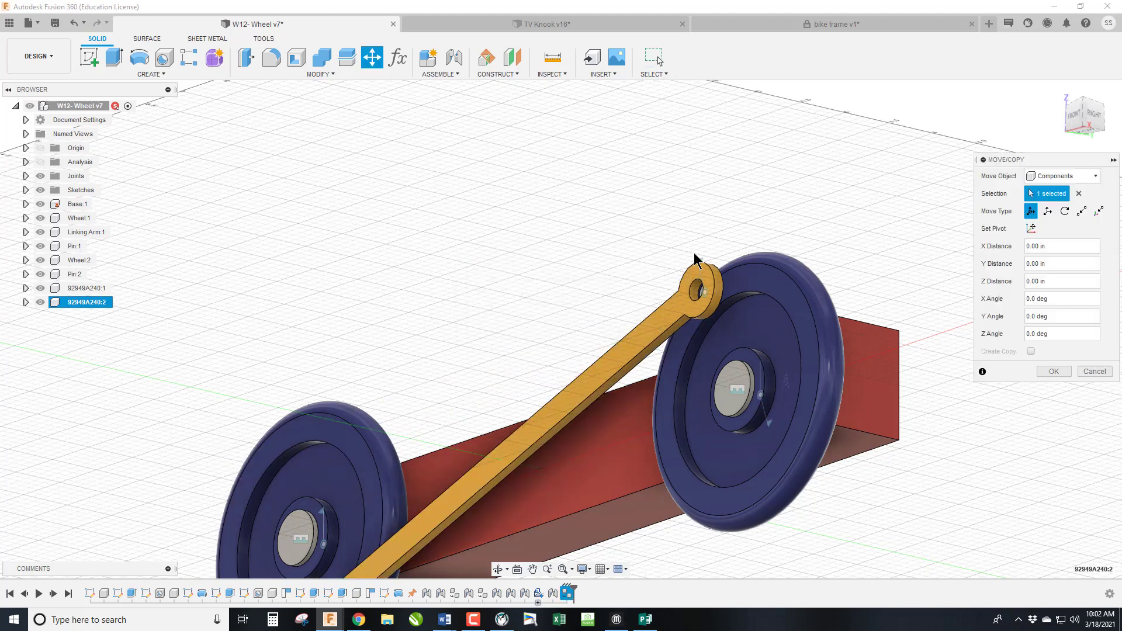
scroll(564, 185, down, 3)
drag(379, 462, 234, 432)
click(1055, 372)
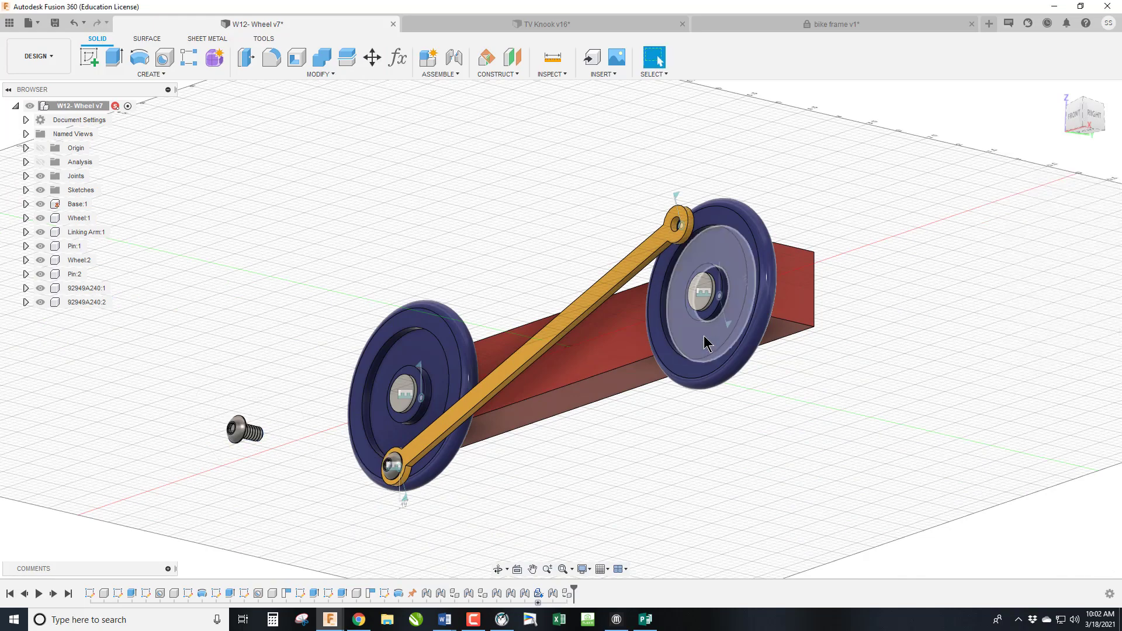
Joint the second screw's head into the arm's other end hole at the right wheel.
key(j)
scroll(348, 441, up, 1)
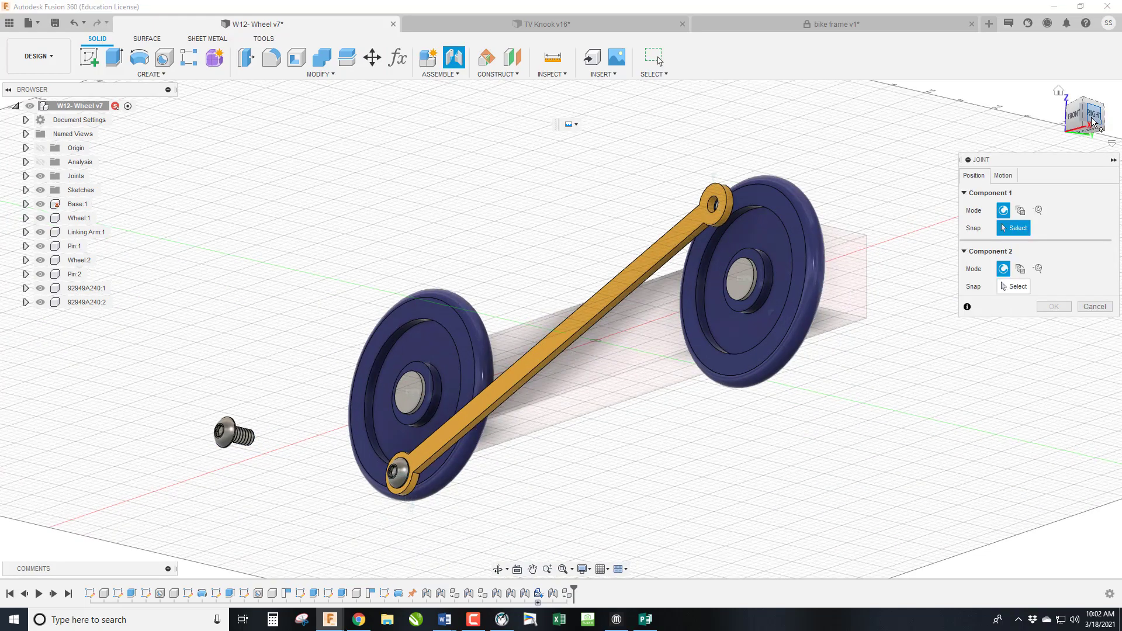
shift+middle_drag(701, 438, 794, 472)
scroll(468, 535, up, 3)
scroll(467, 535, up, 3)
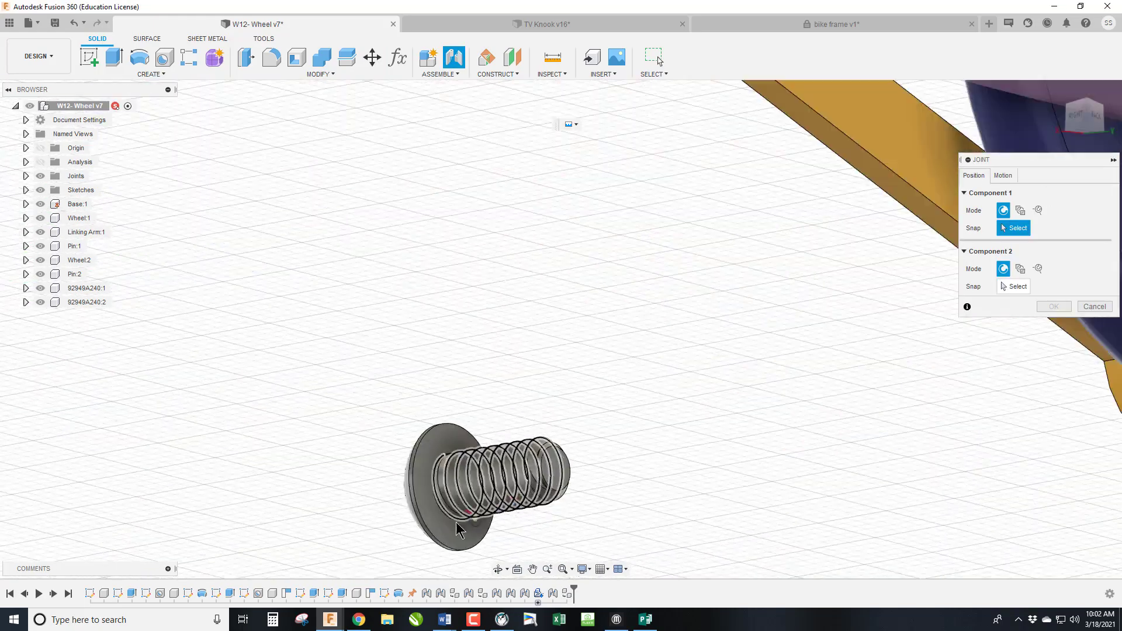
click(460, 496)
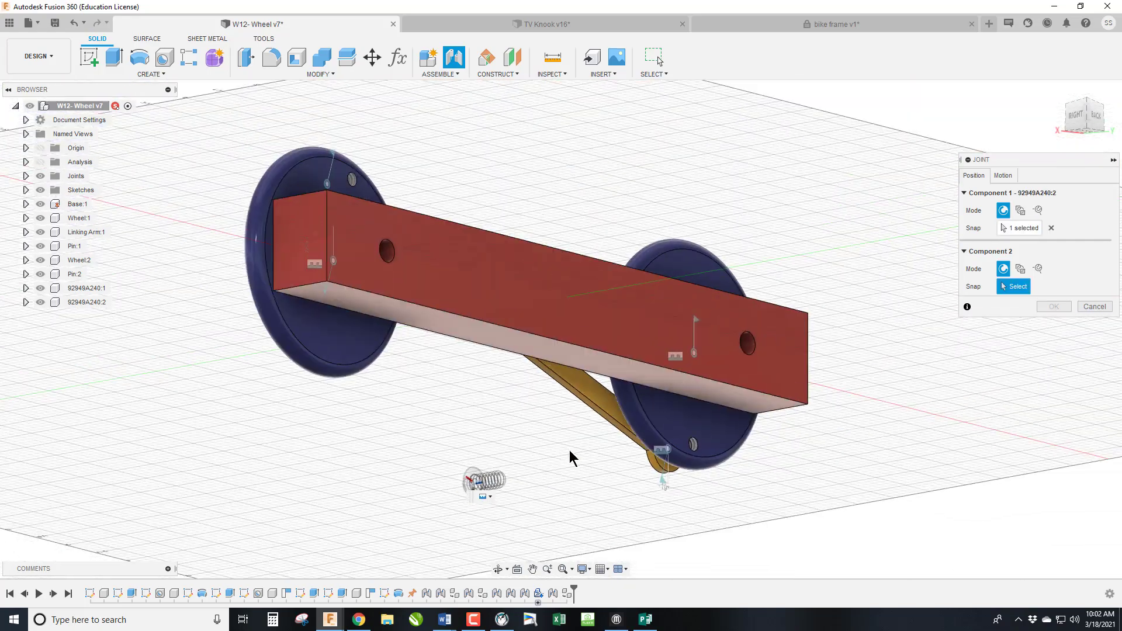
click(1086, 116)
click(1073, 103)
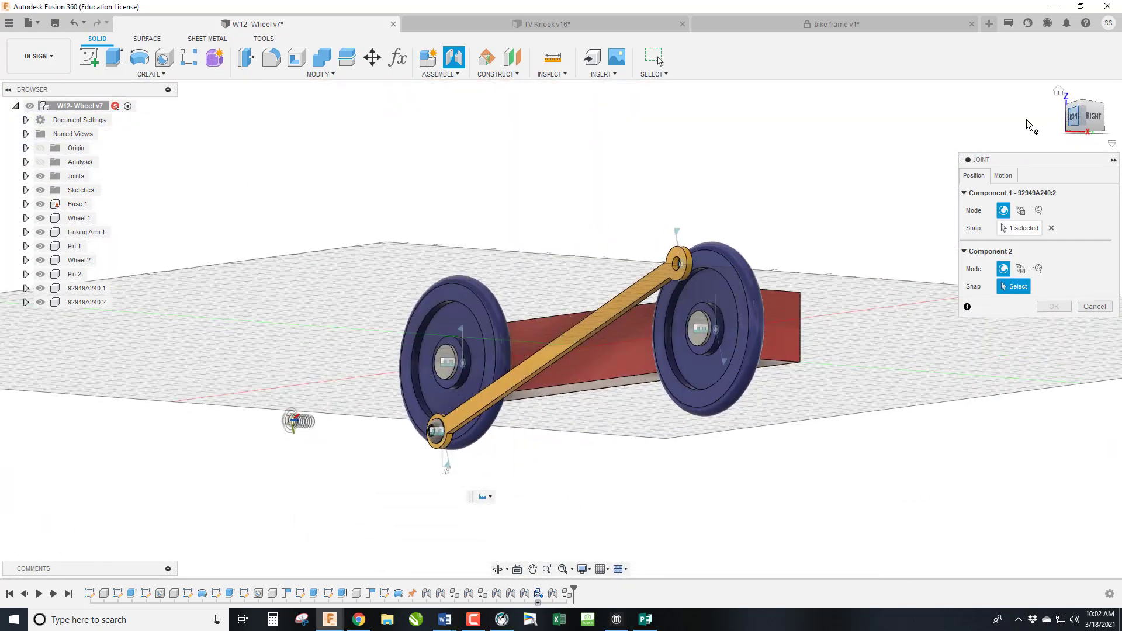
scroll(695, 287, up, 5)
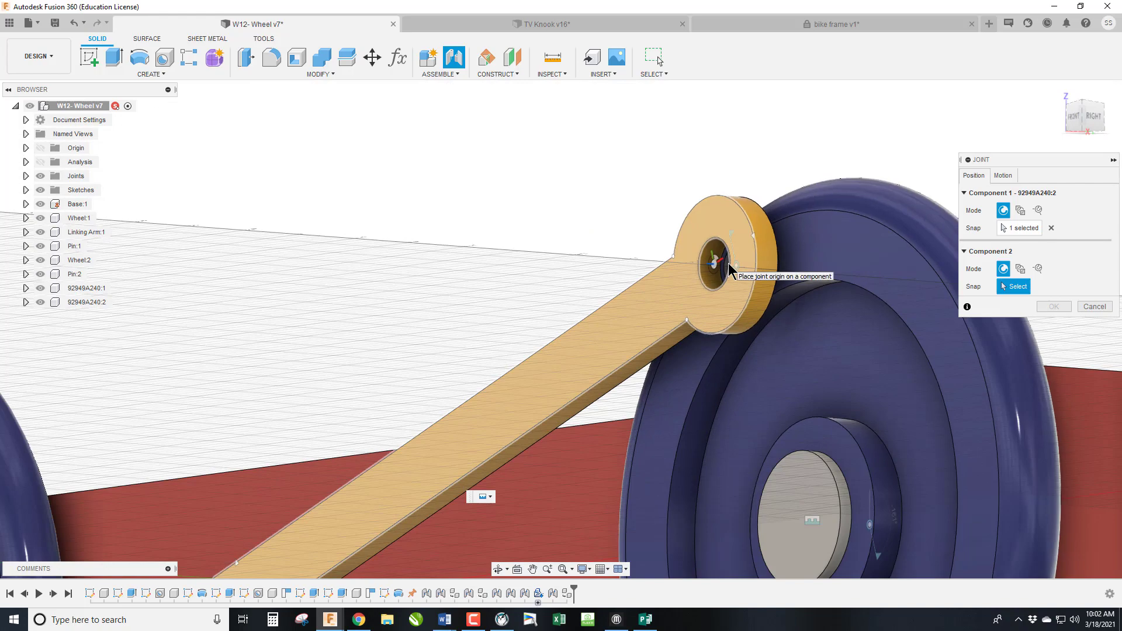
click(719, 253)
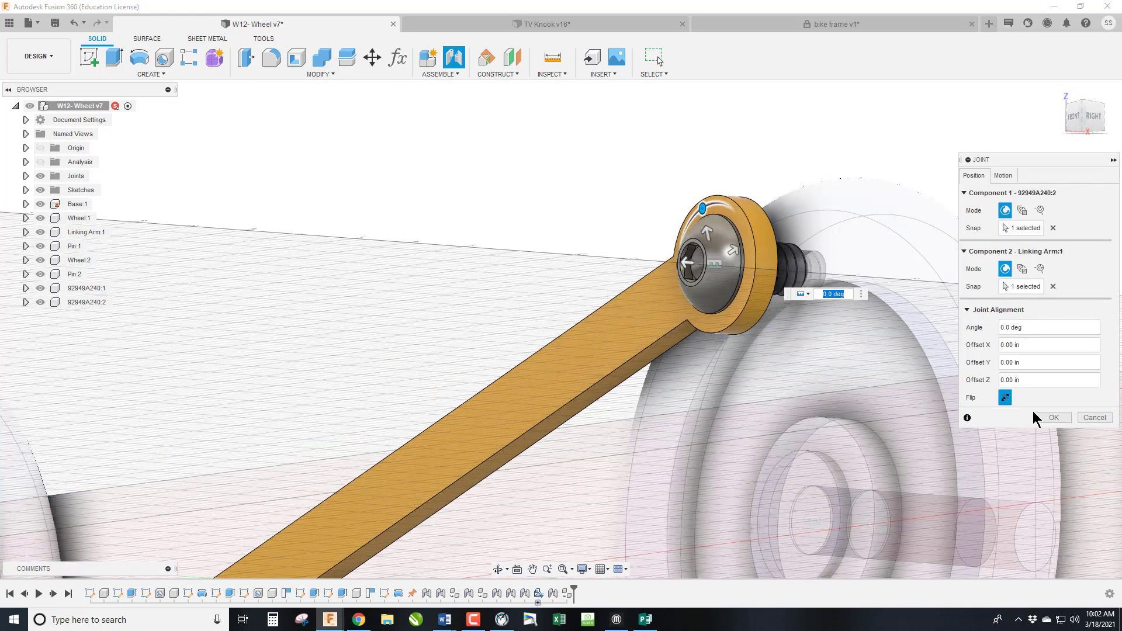
click(1047, 417)
From the home view, drag the linking arm to spin both wheels on their revolute joints.
click(1078, 114)
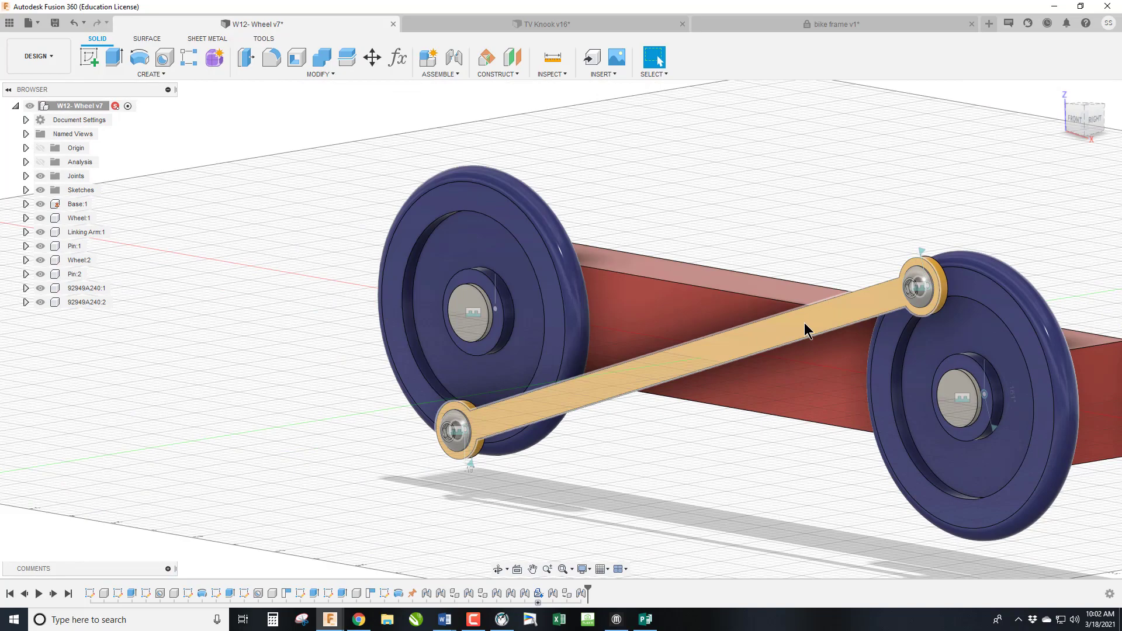
drag(804, 331, 897, 248)
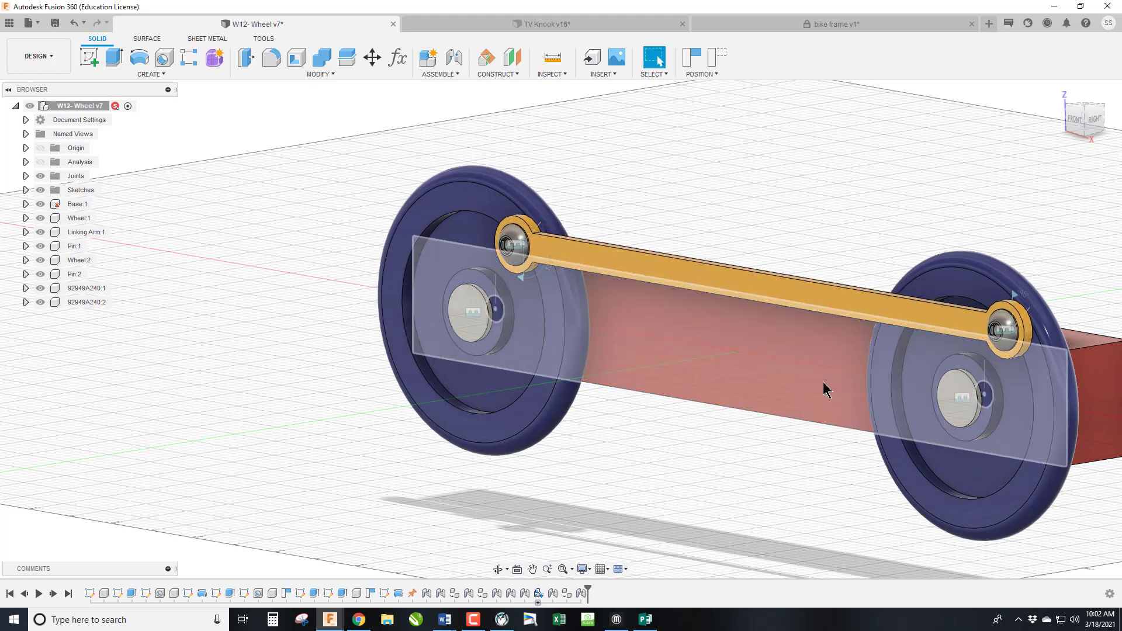